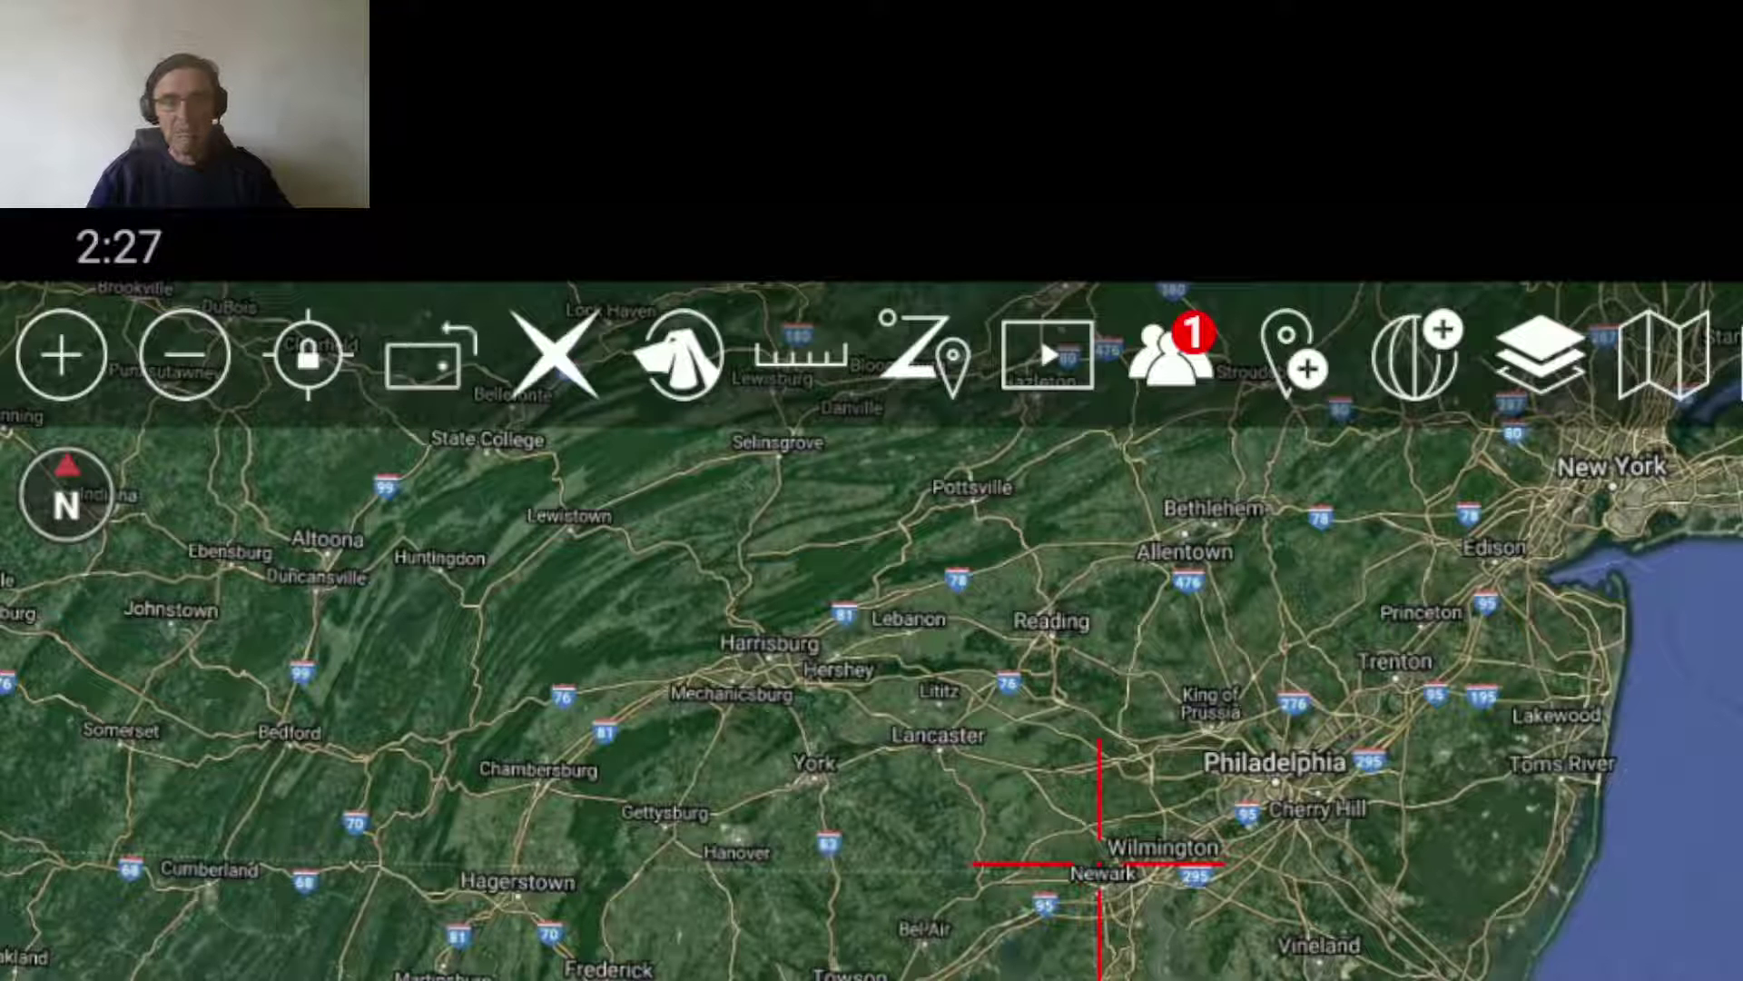
Pan the map from Pennsylvania to the Albany–Schenectady area and show the Contacts list.
left_click_drag(1447, 661, 694, 922)
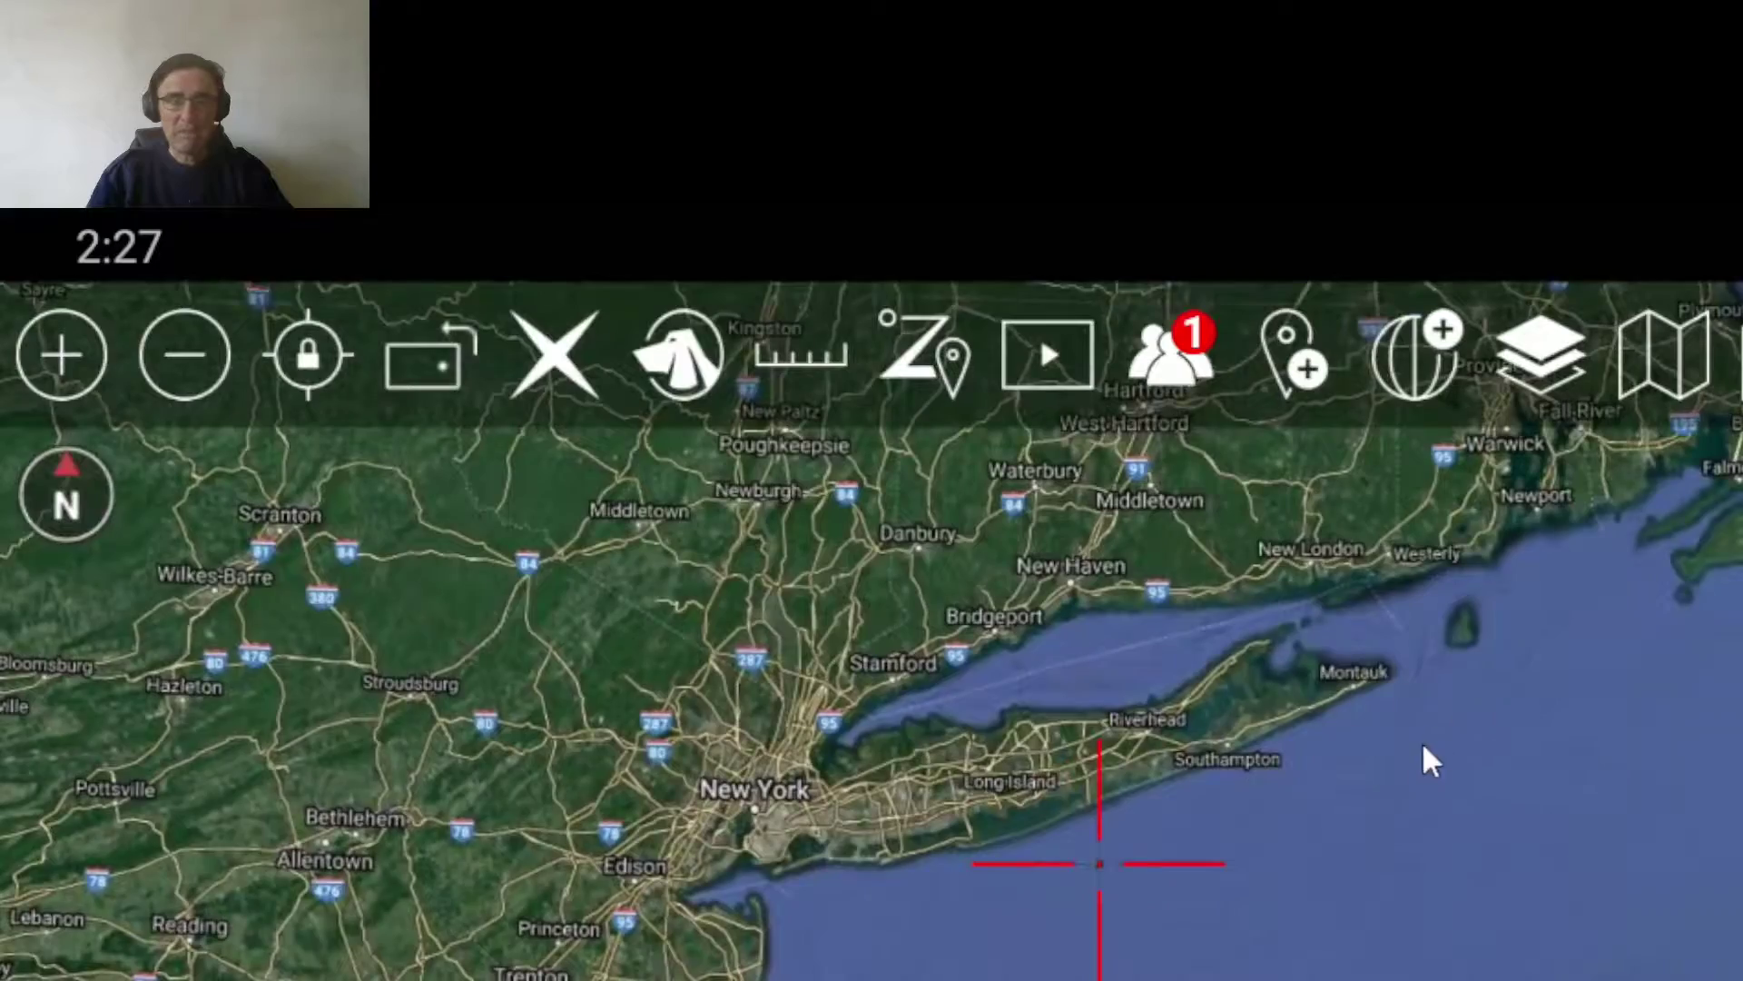
left_click_drag(1400, 851, 1037, 980)
left_click_drag(965, 708, 1417, 973)
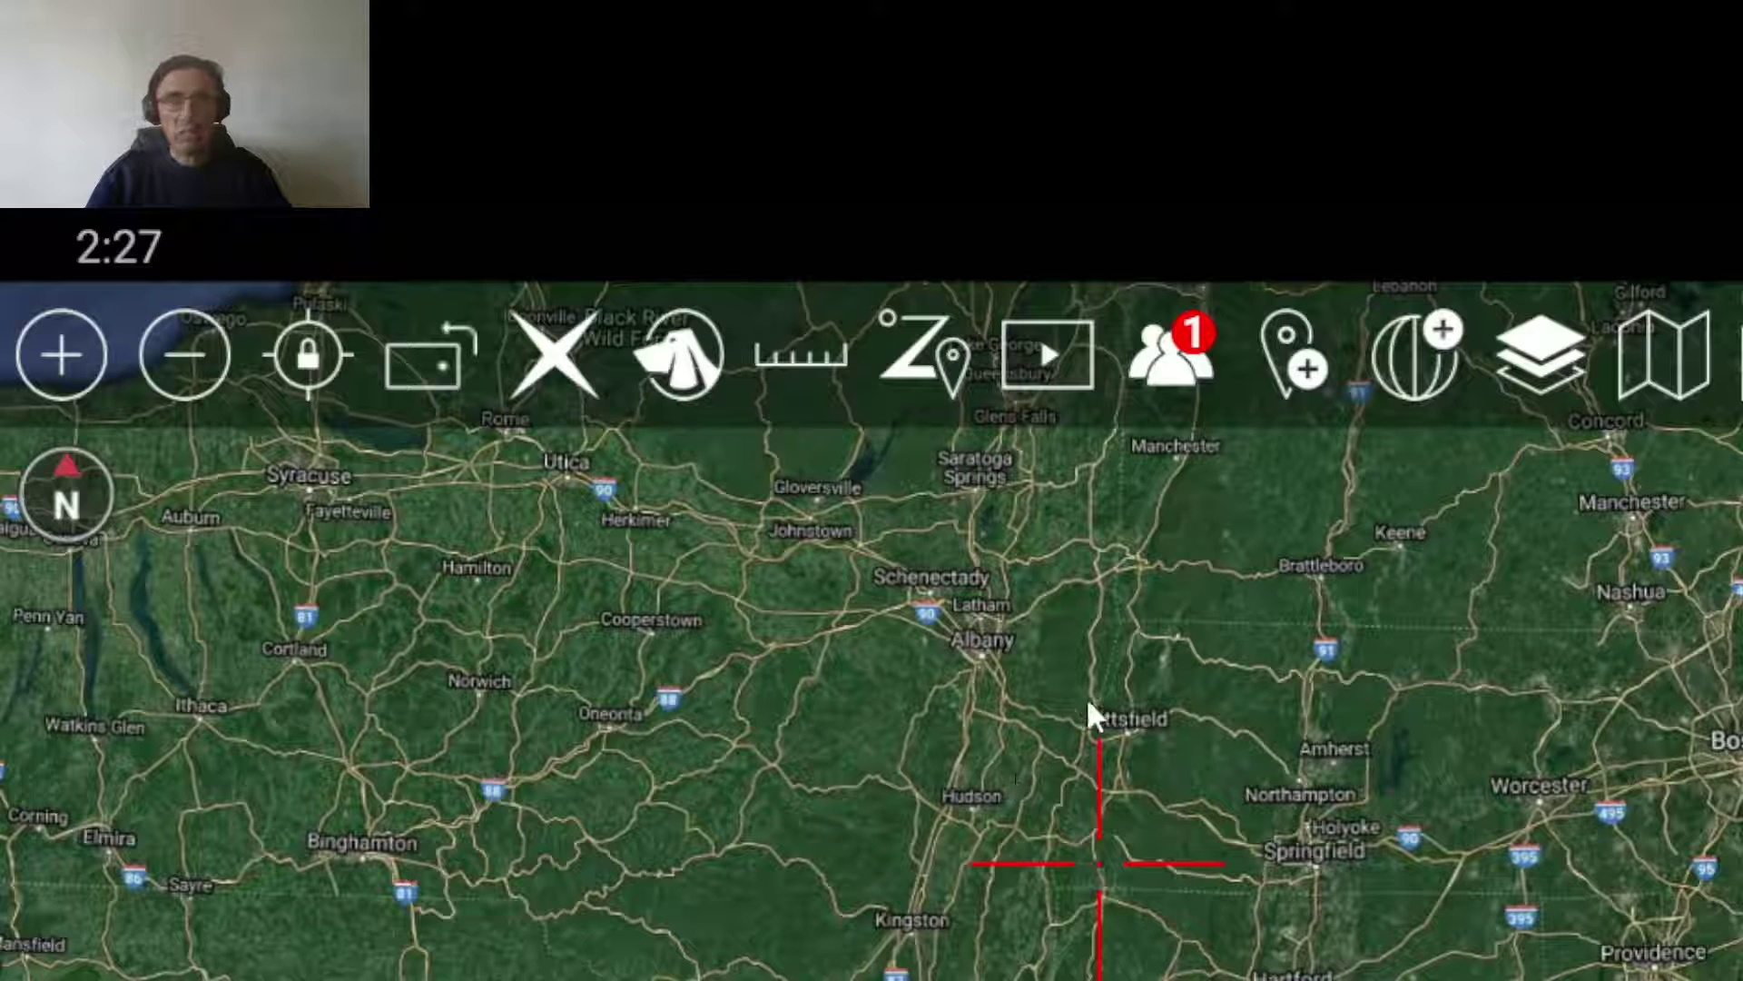
left_click(1171, 356)
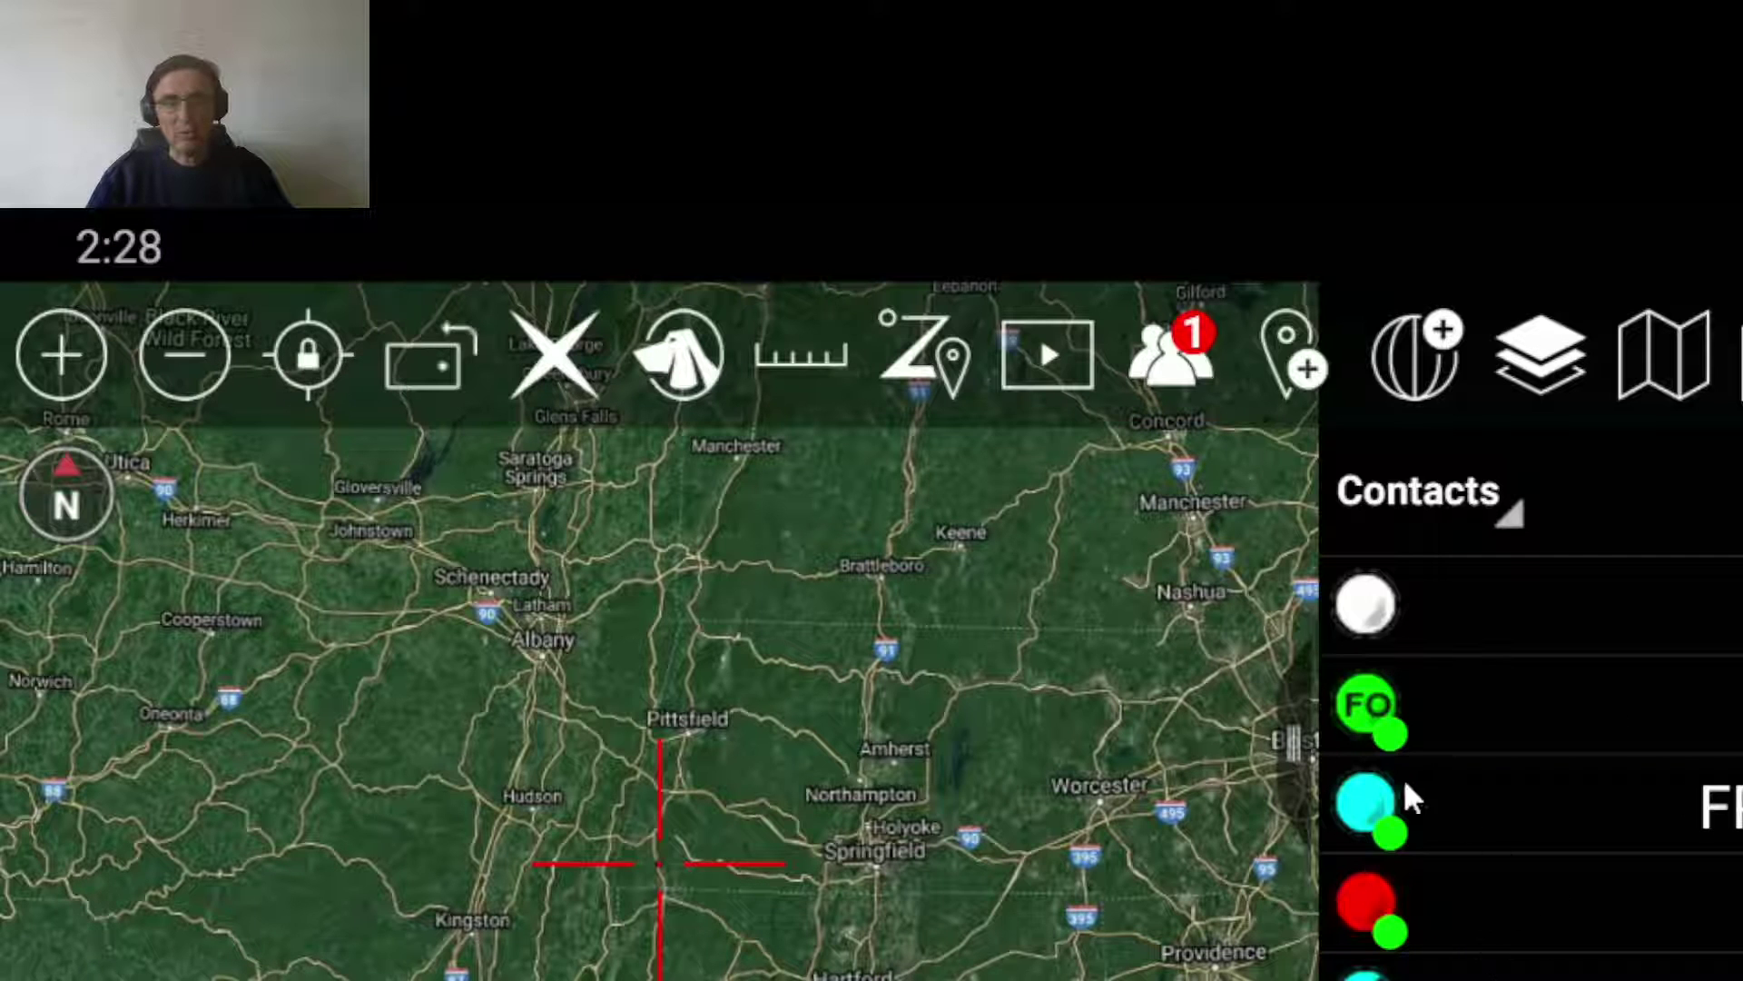
Drop a white spot-map point north of Amherst, Massachusetts.
left_click_drag(1149, 885, 603, 806)
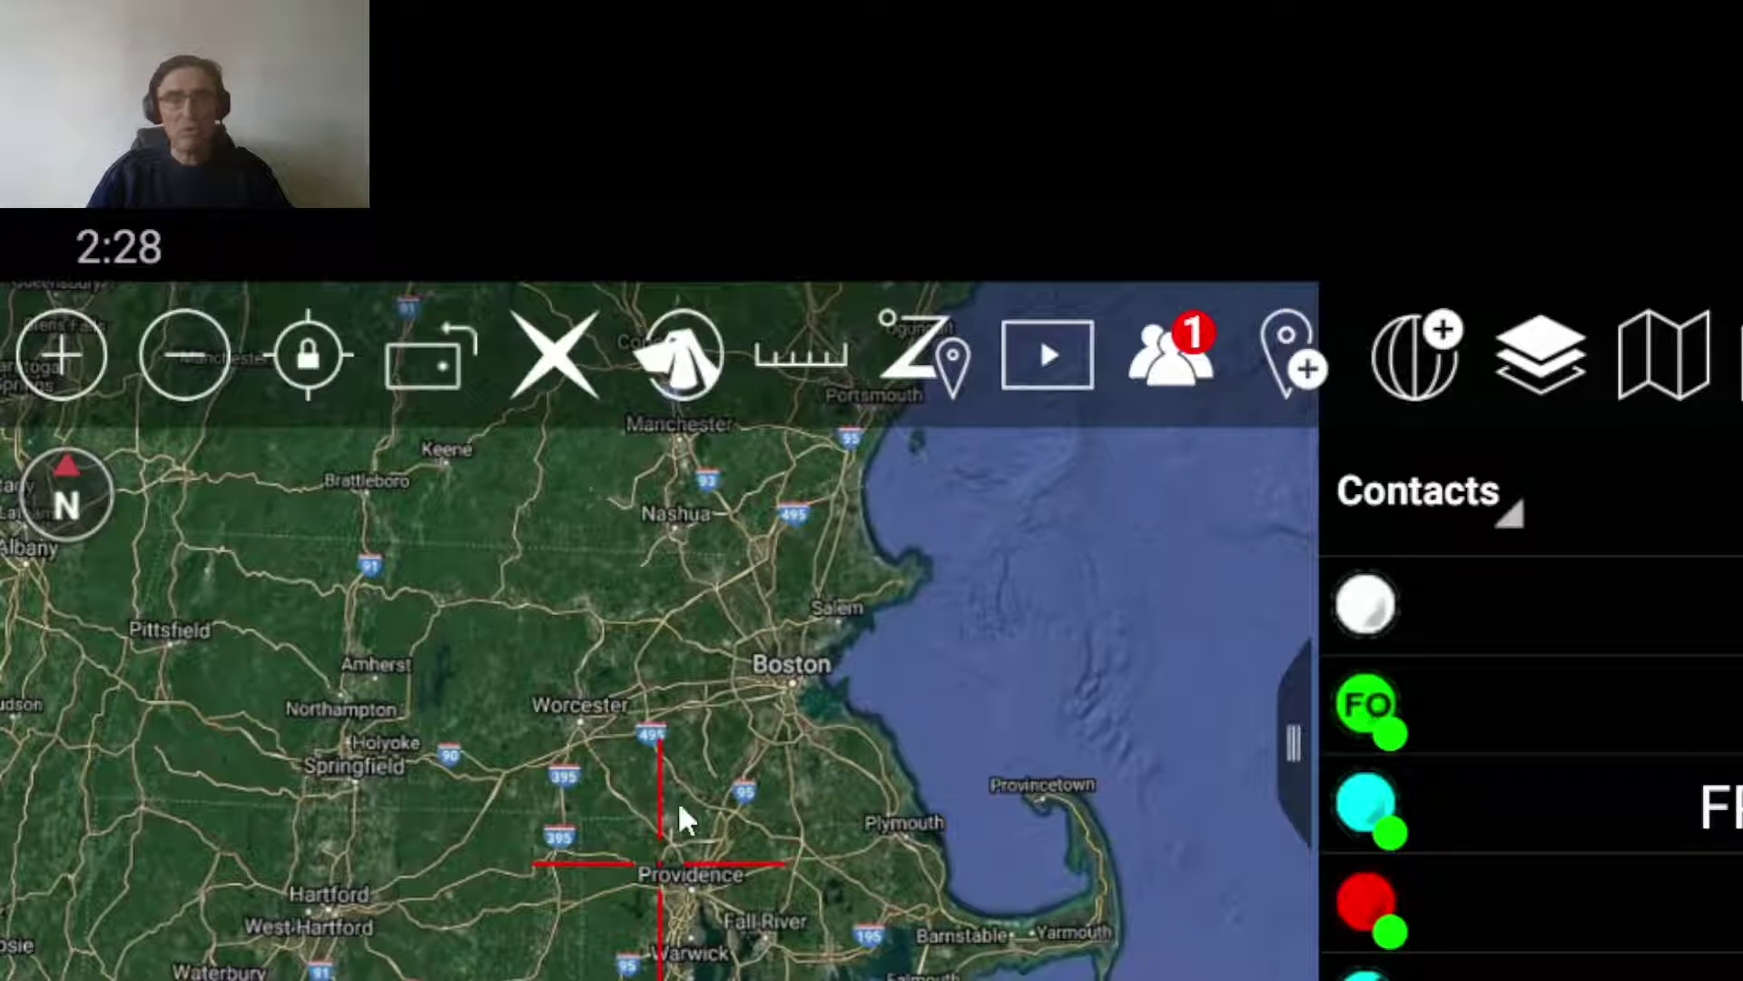
left_click_drag(648, 849, 782, 976)
left_click(1294, 391)
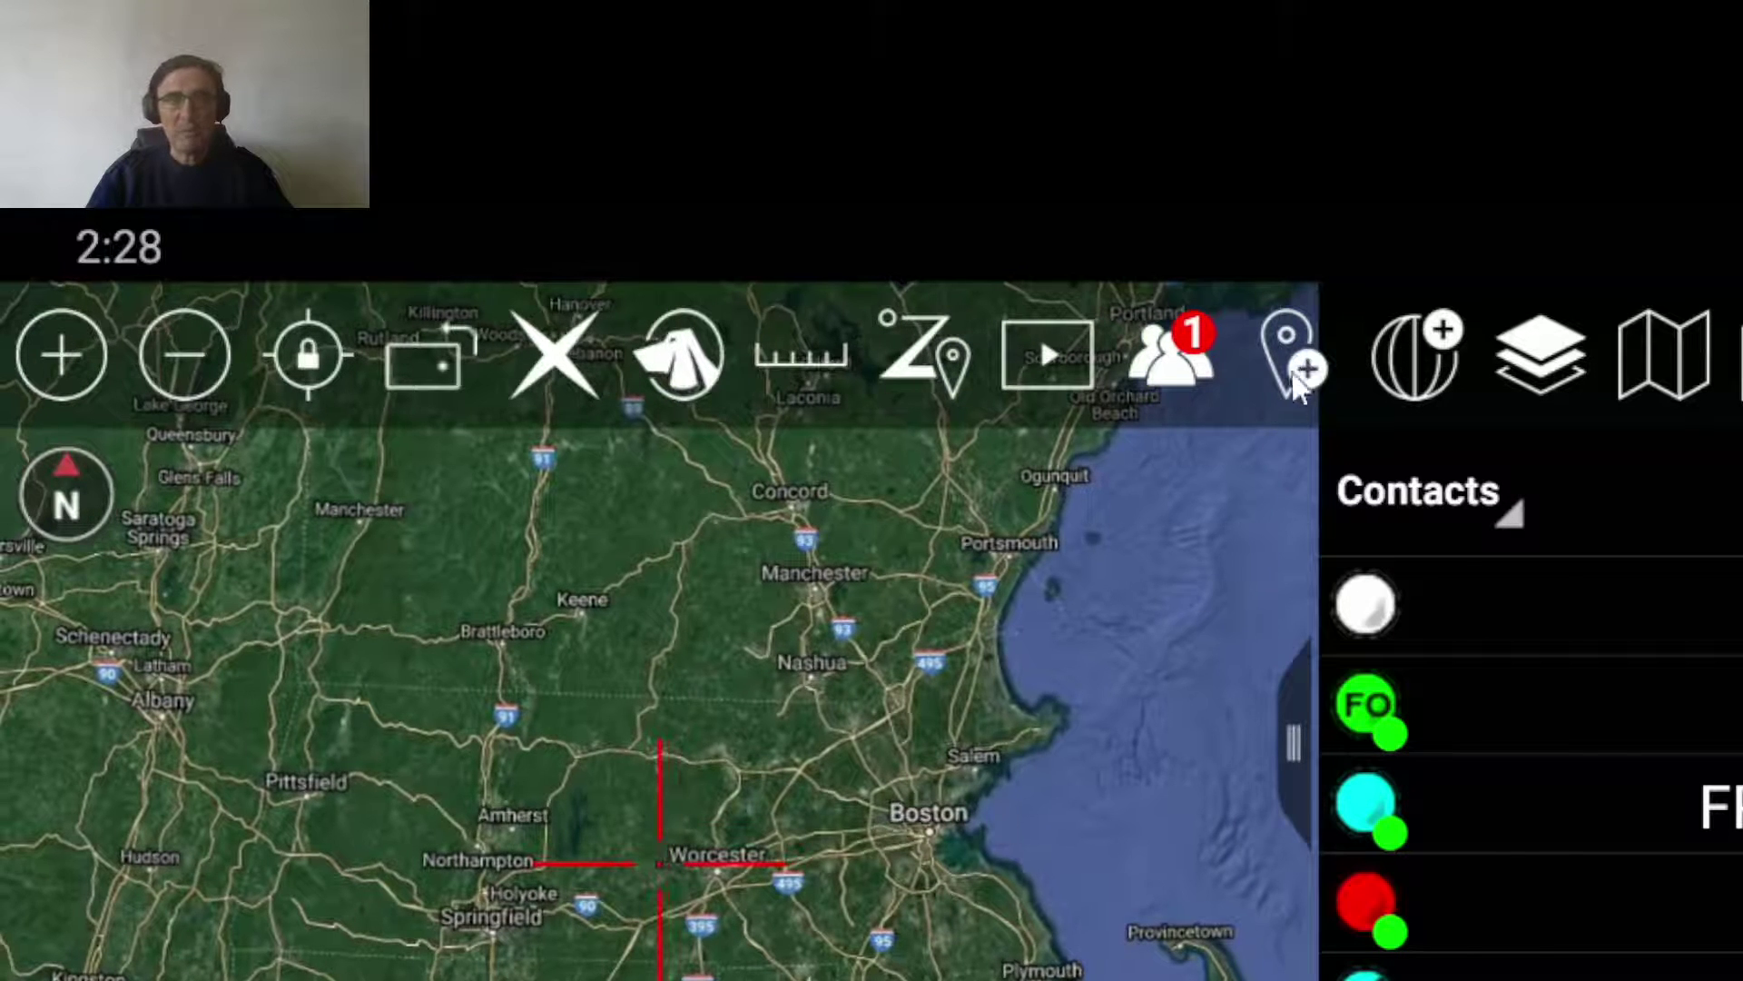
left_click(1548, 717)
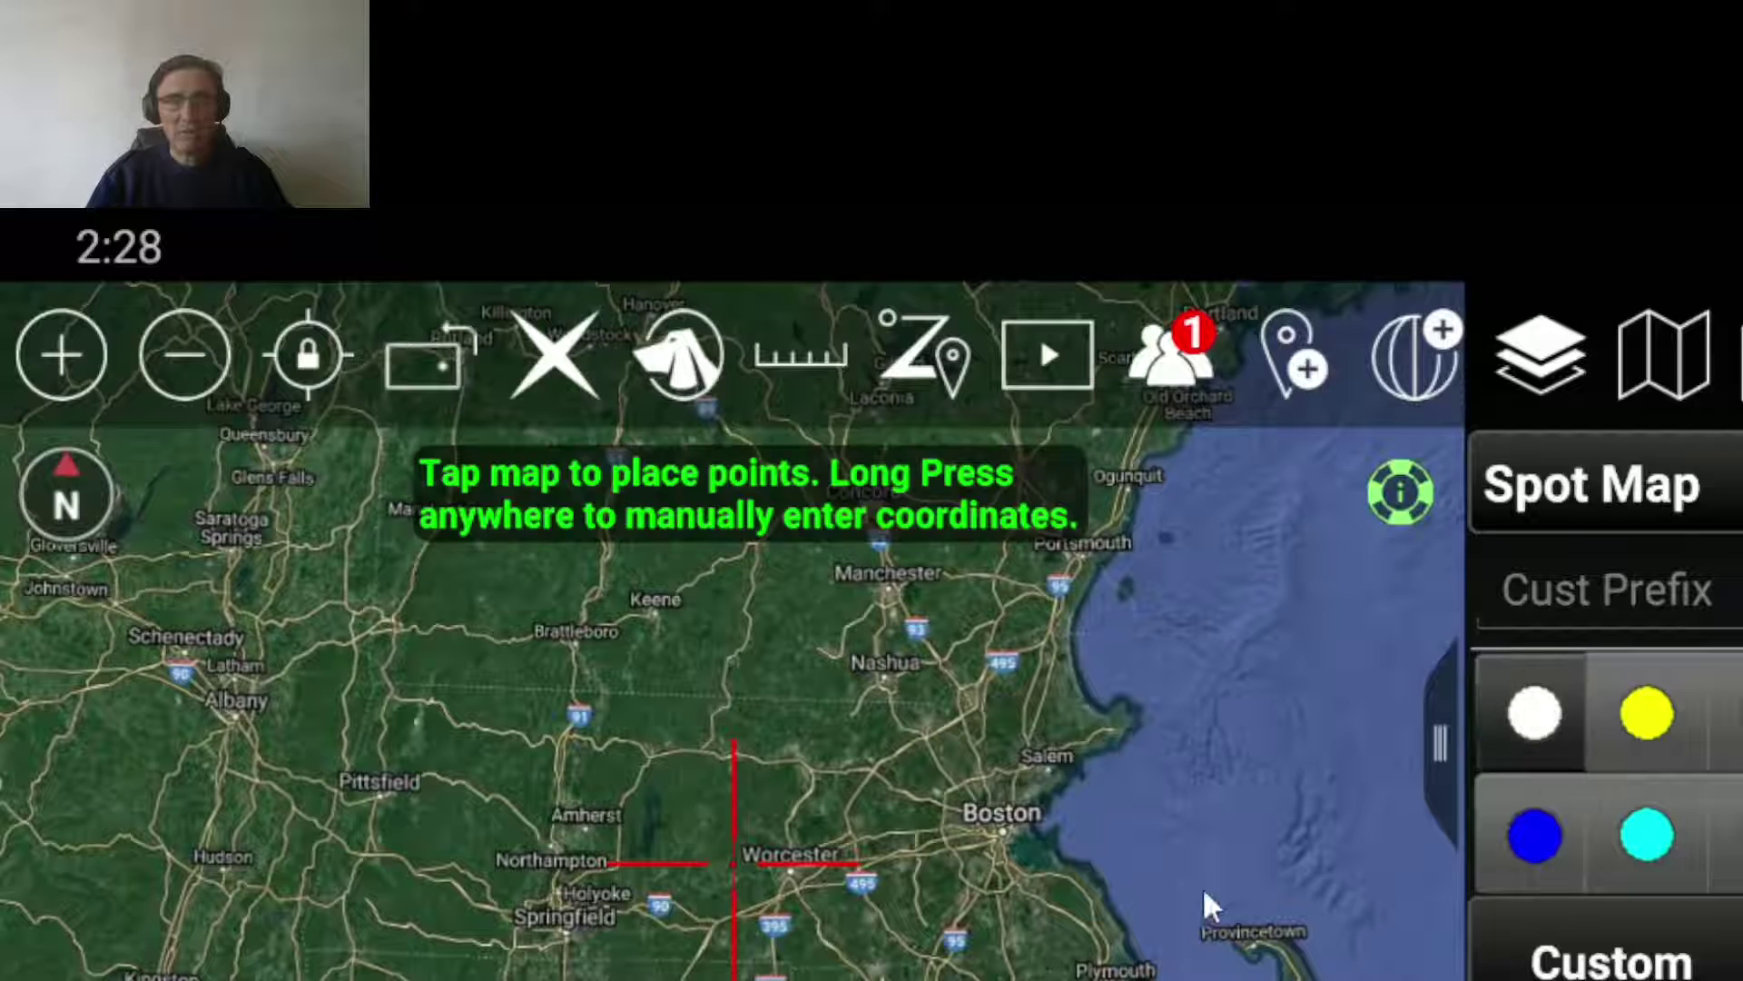
left_click(604, 746)
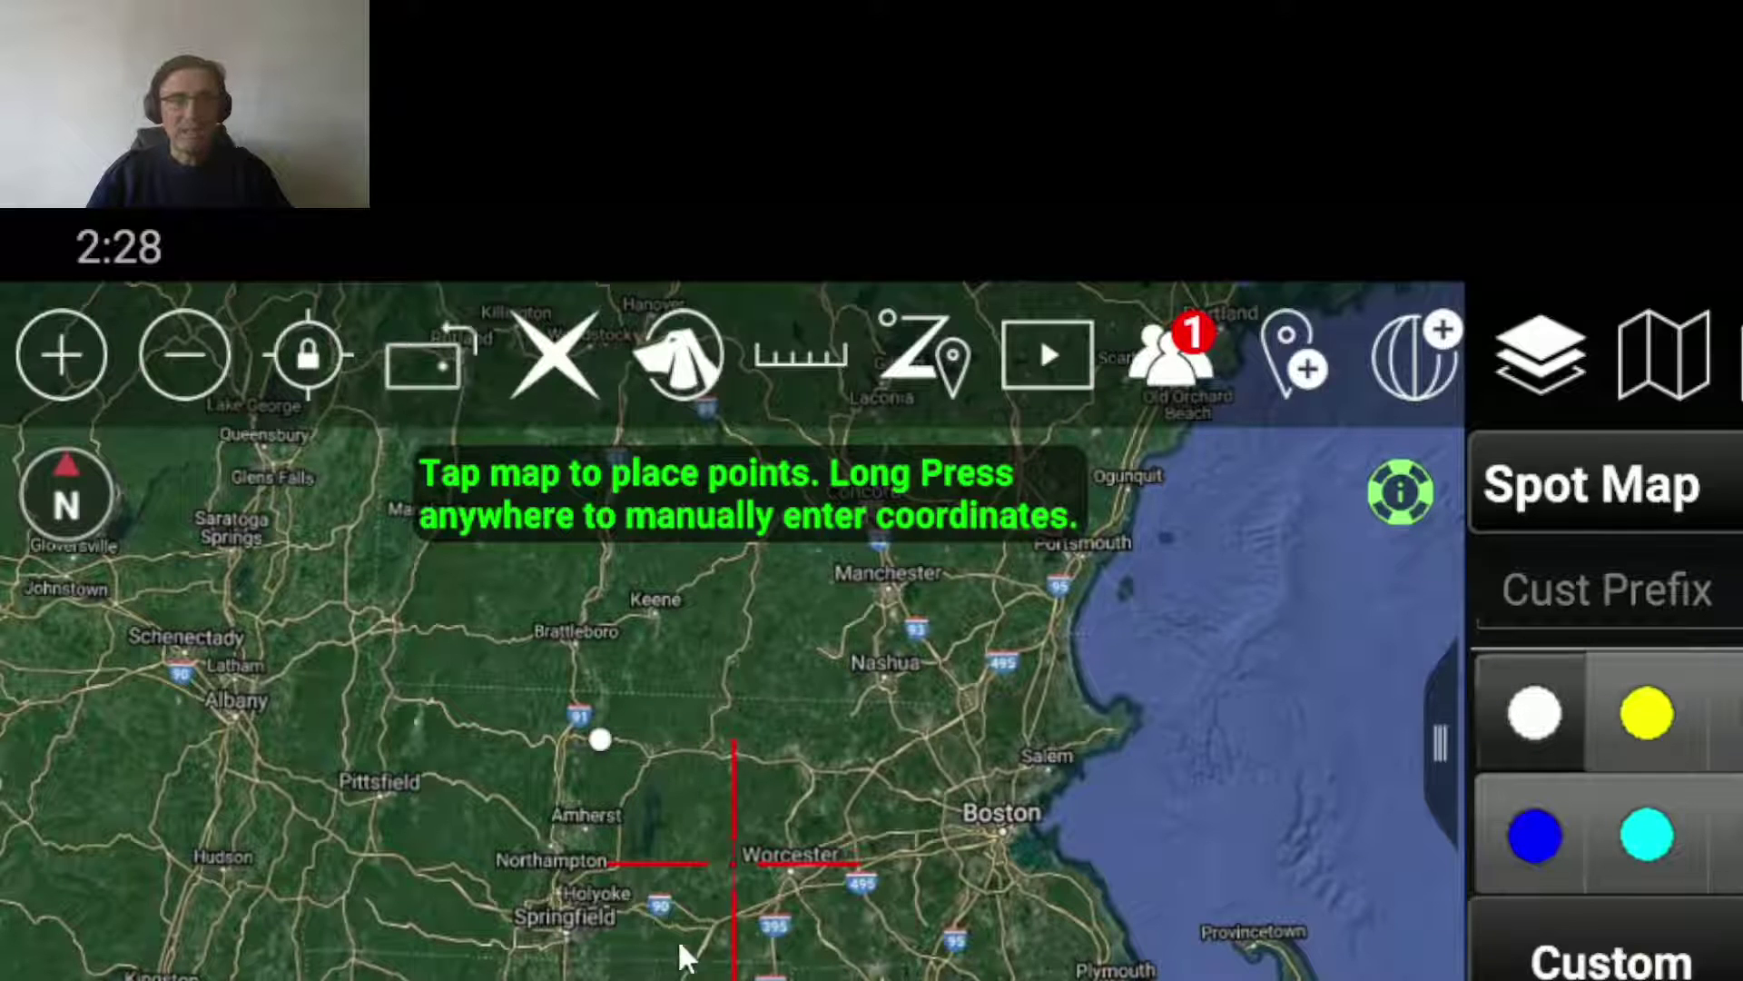
Show W 1's details (536.5 km, 272°M), then select every contact in the Contacts list.
left_click_drag(681, 945, 939, 928)
scroll(799, 885, "up", 3)
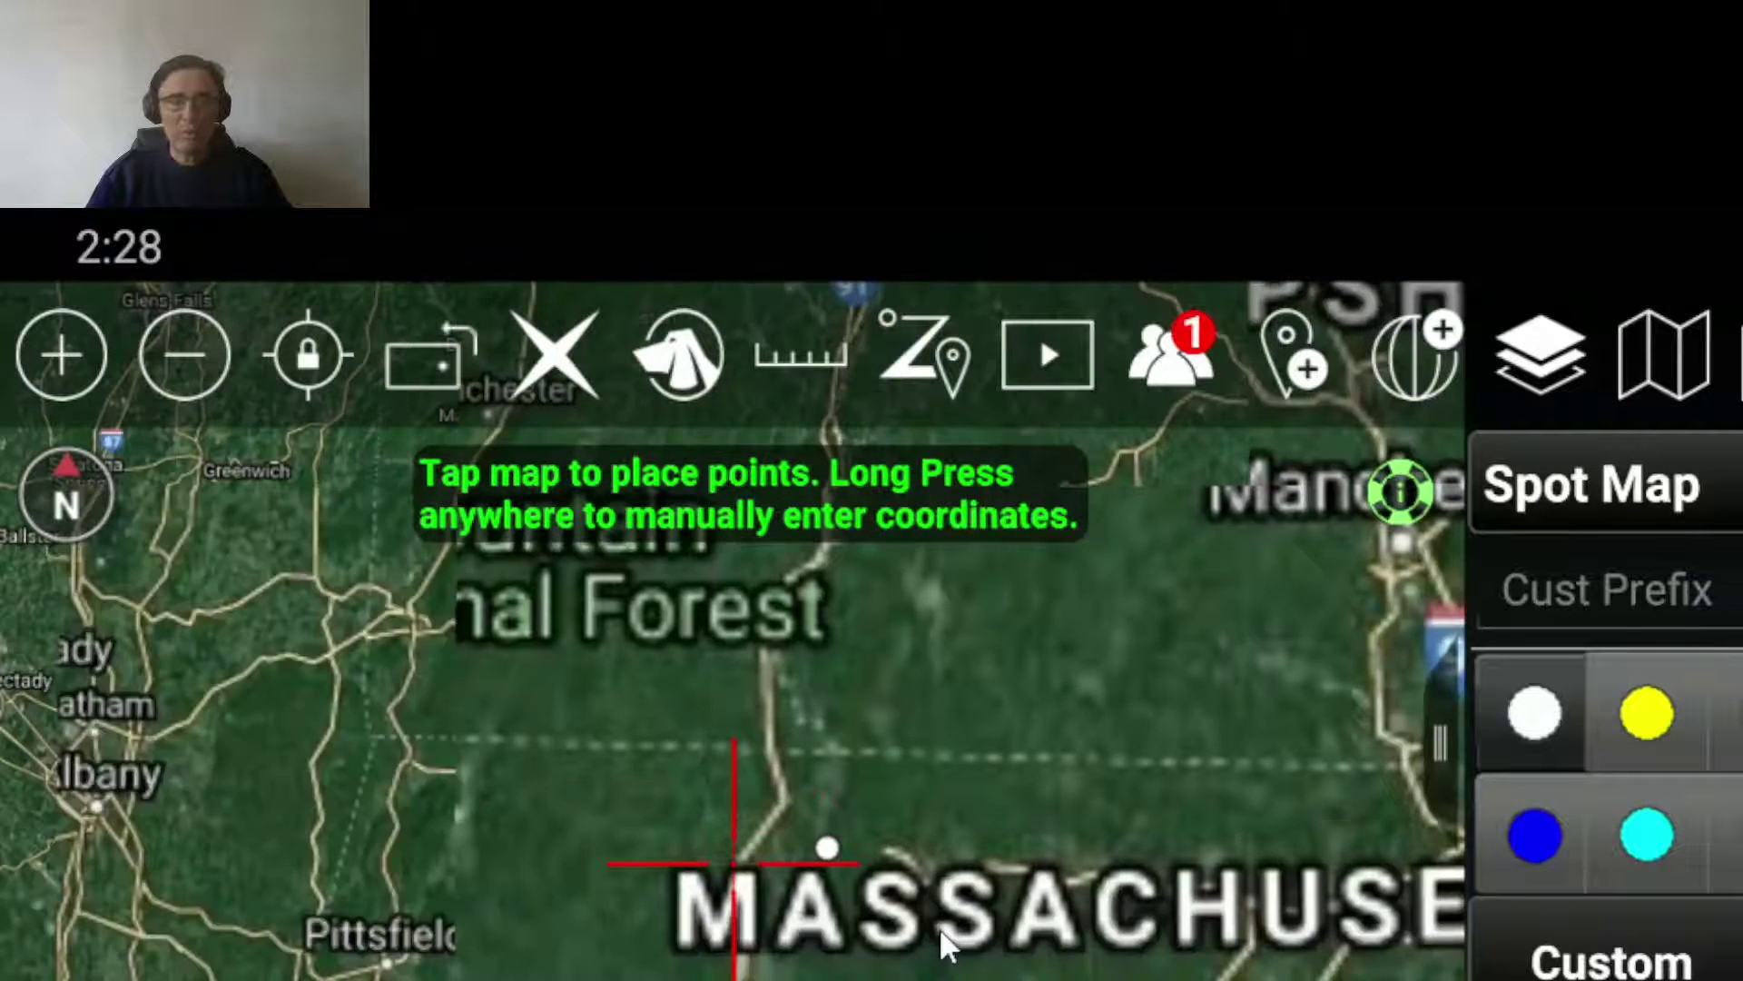
scroll(799, 849, "down", 3)
left_click(830, 845)
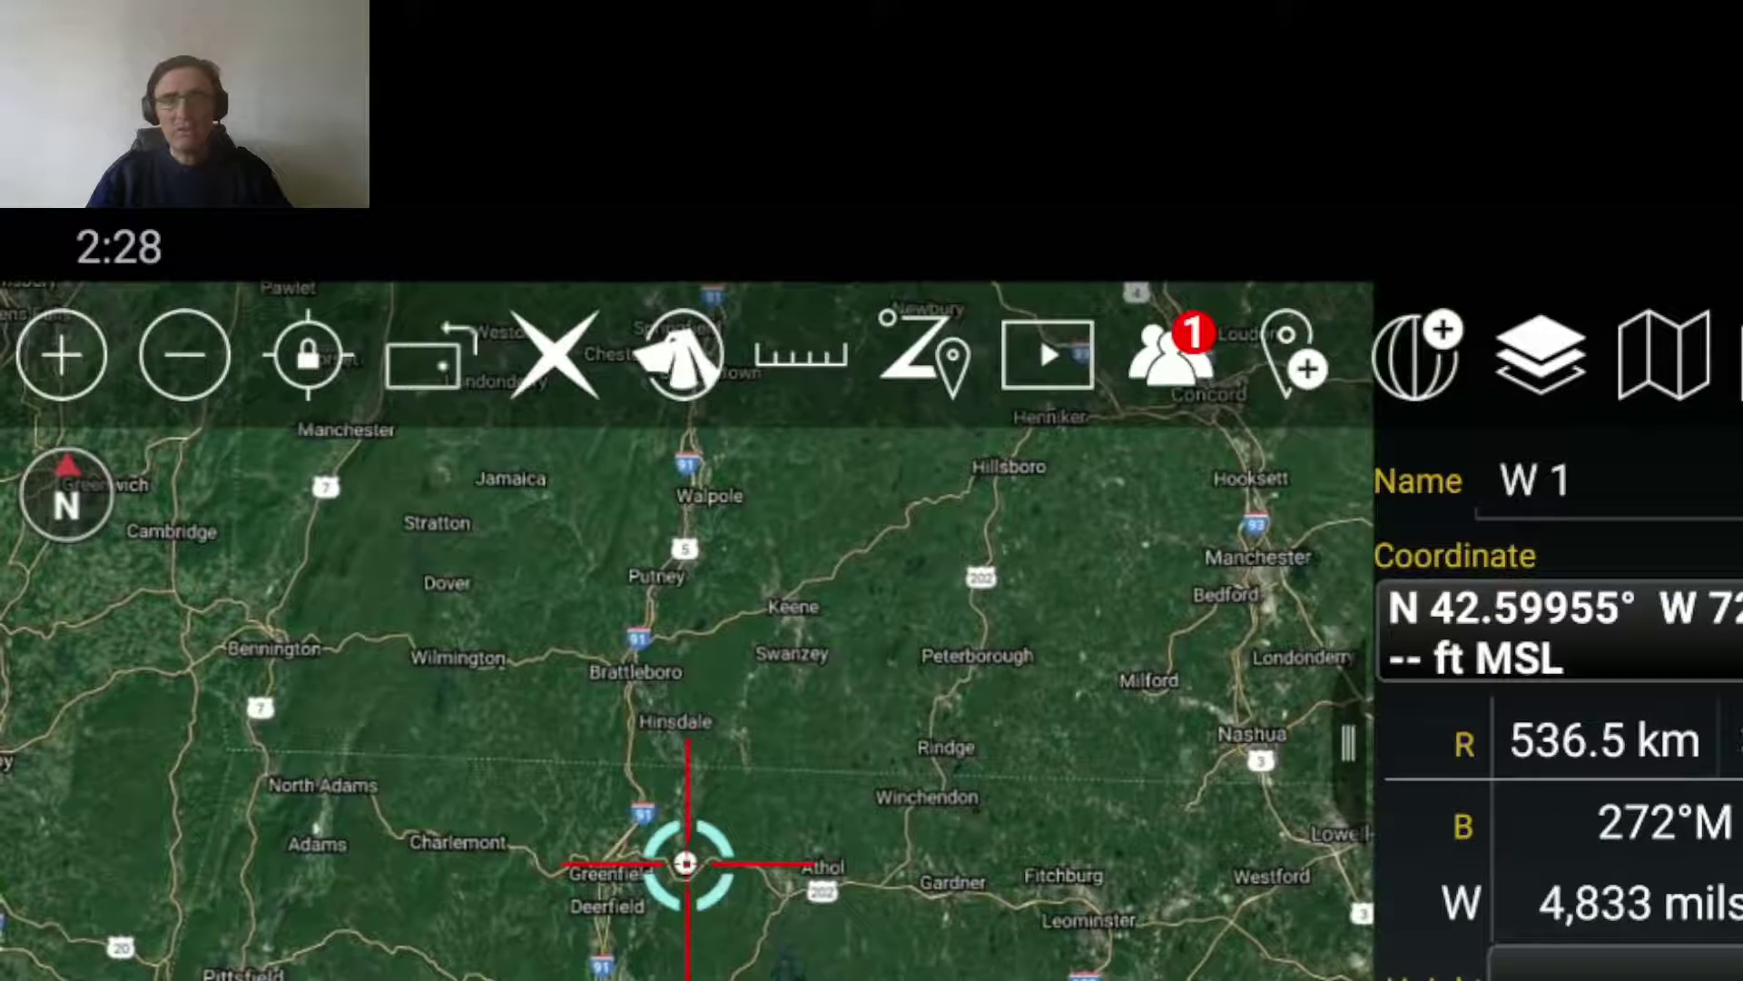
left_click(1171, 354)
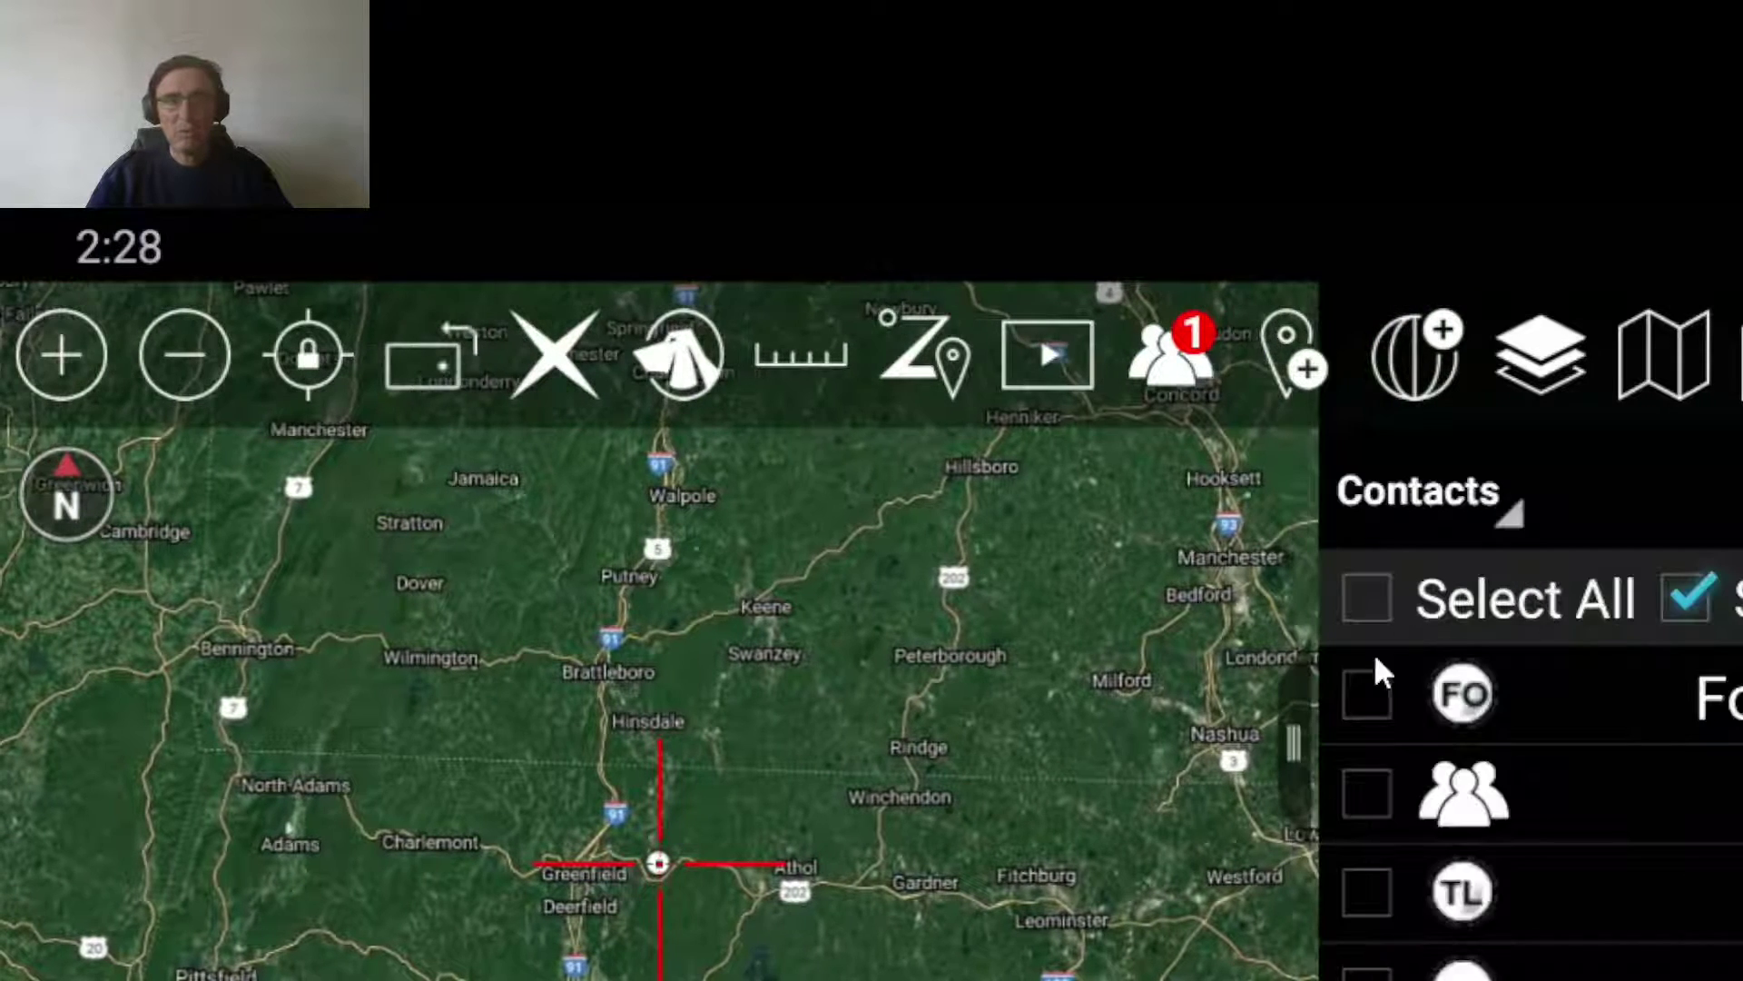
left_click(1369, 597)
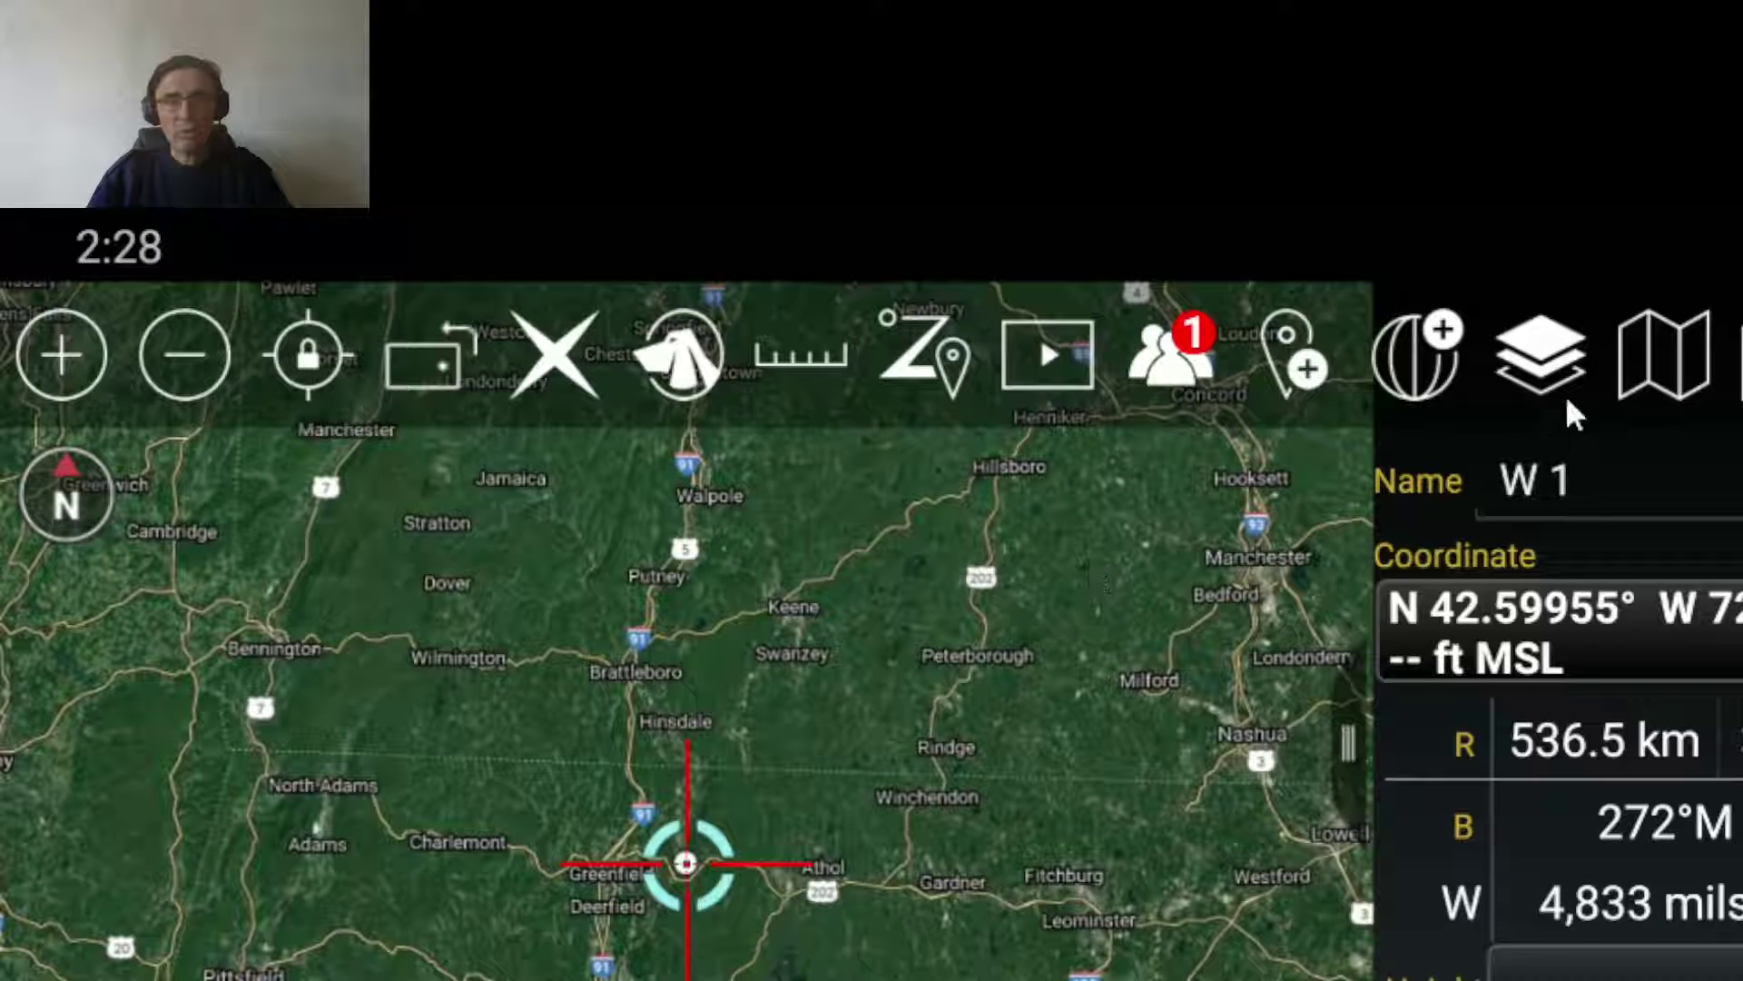
Browse the Overlay Manager's Team, Alerts, Markers, Data Packages (28 items) and Navigation layers.
left_click(1550, 360)
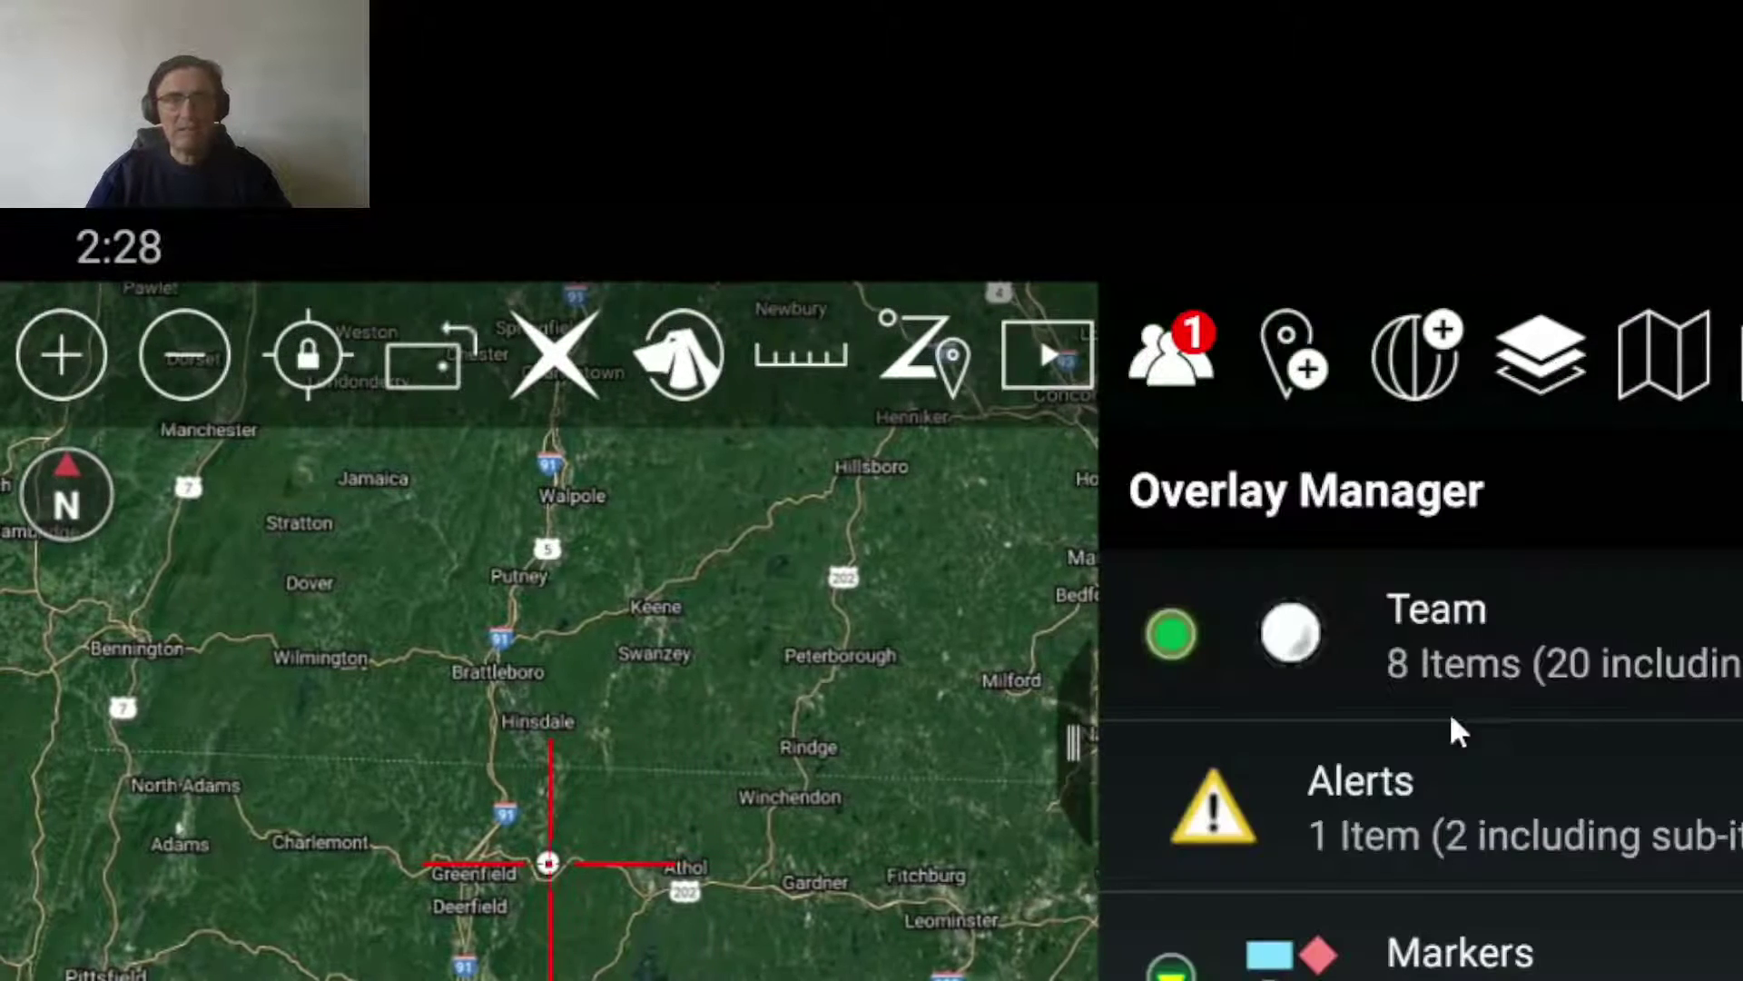
scroll(1480, 835, "down", 4)
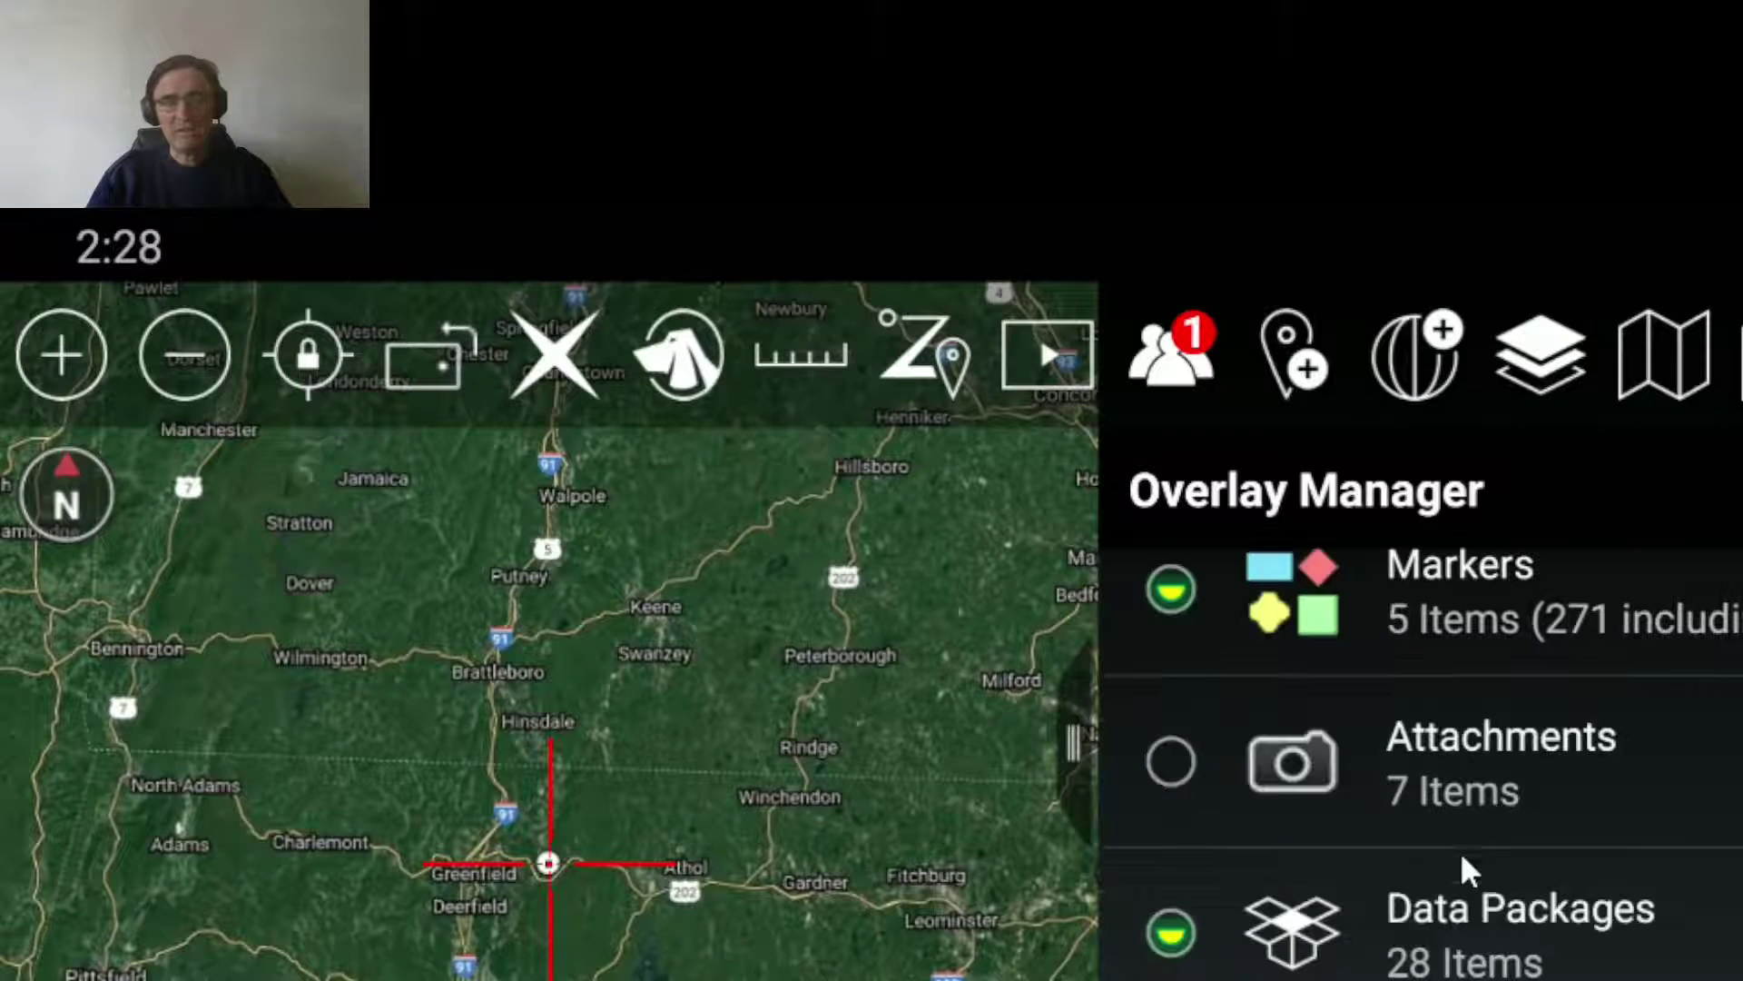
scroll(1482, 712, "down", 4)
scroll(1428, 771, "down", 2)
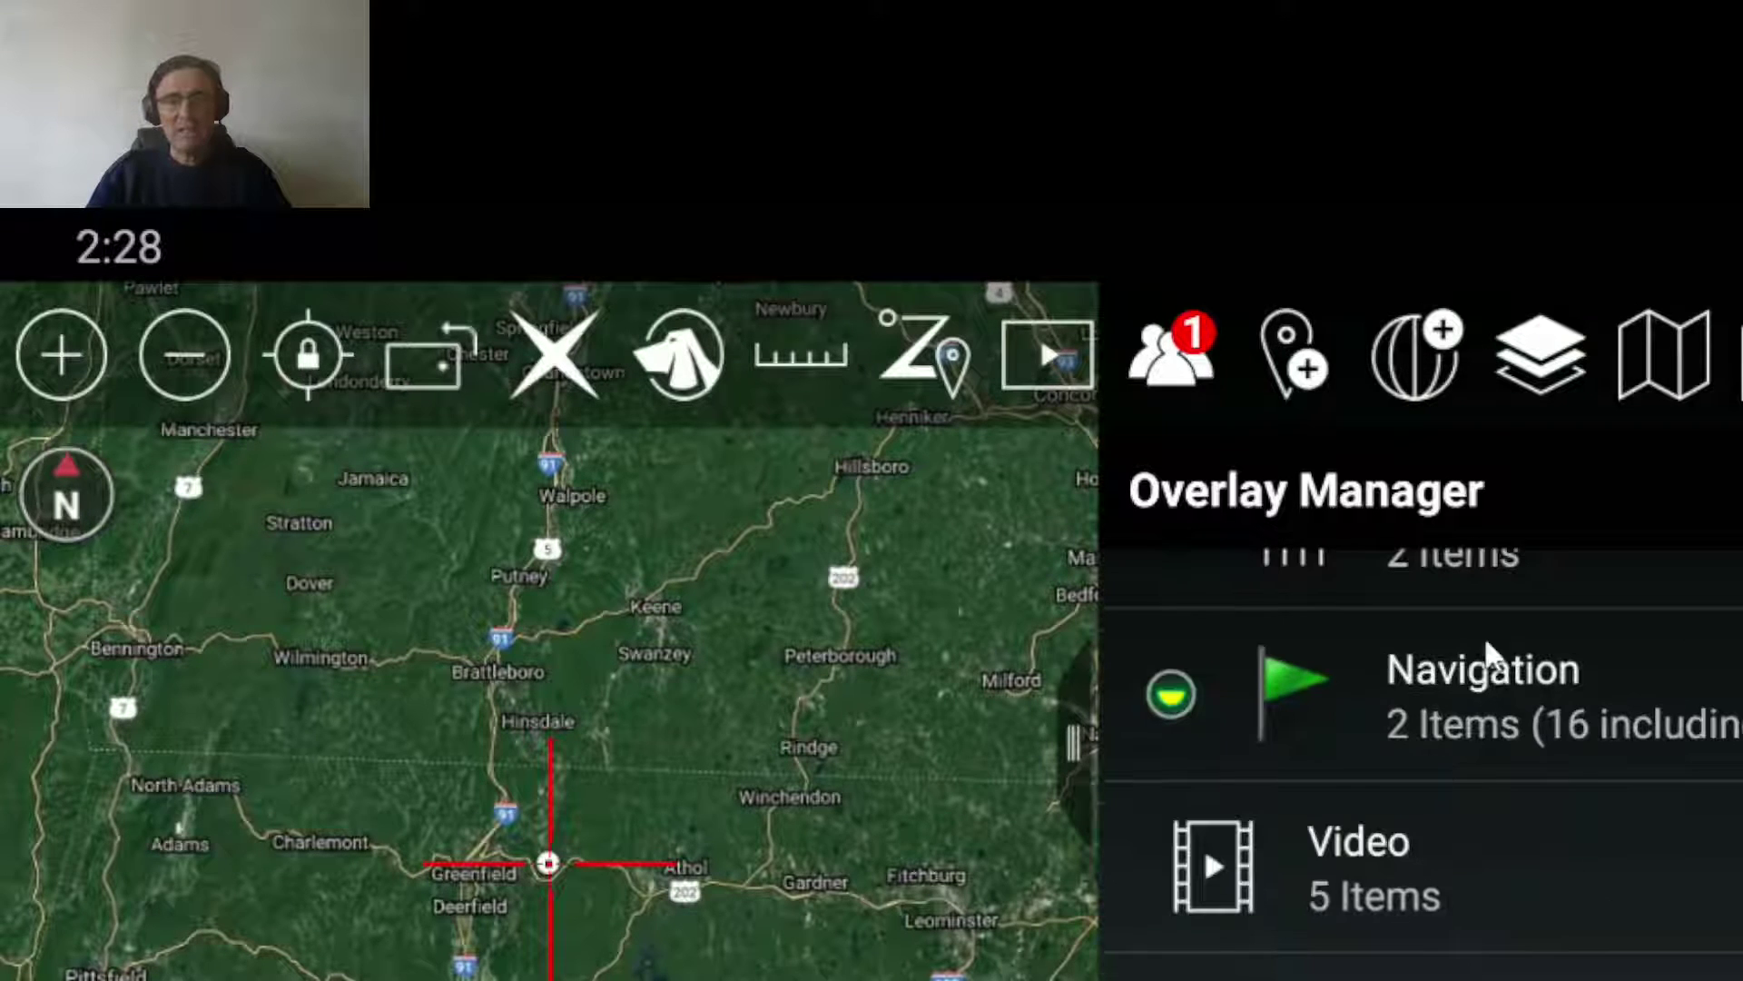
scroll(1598, 917, "down", 2)
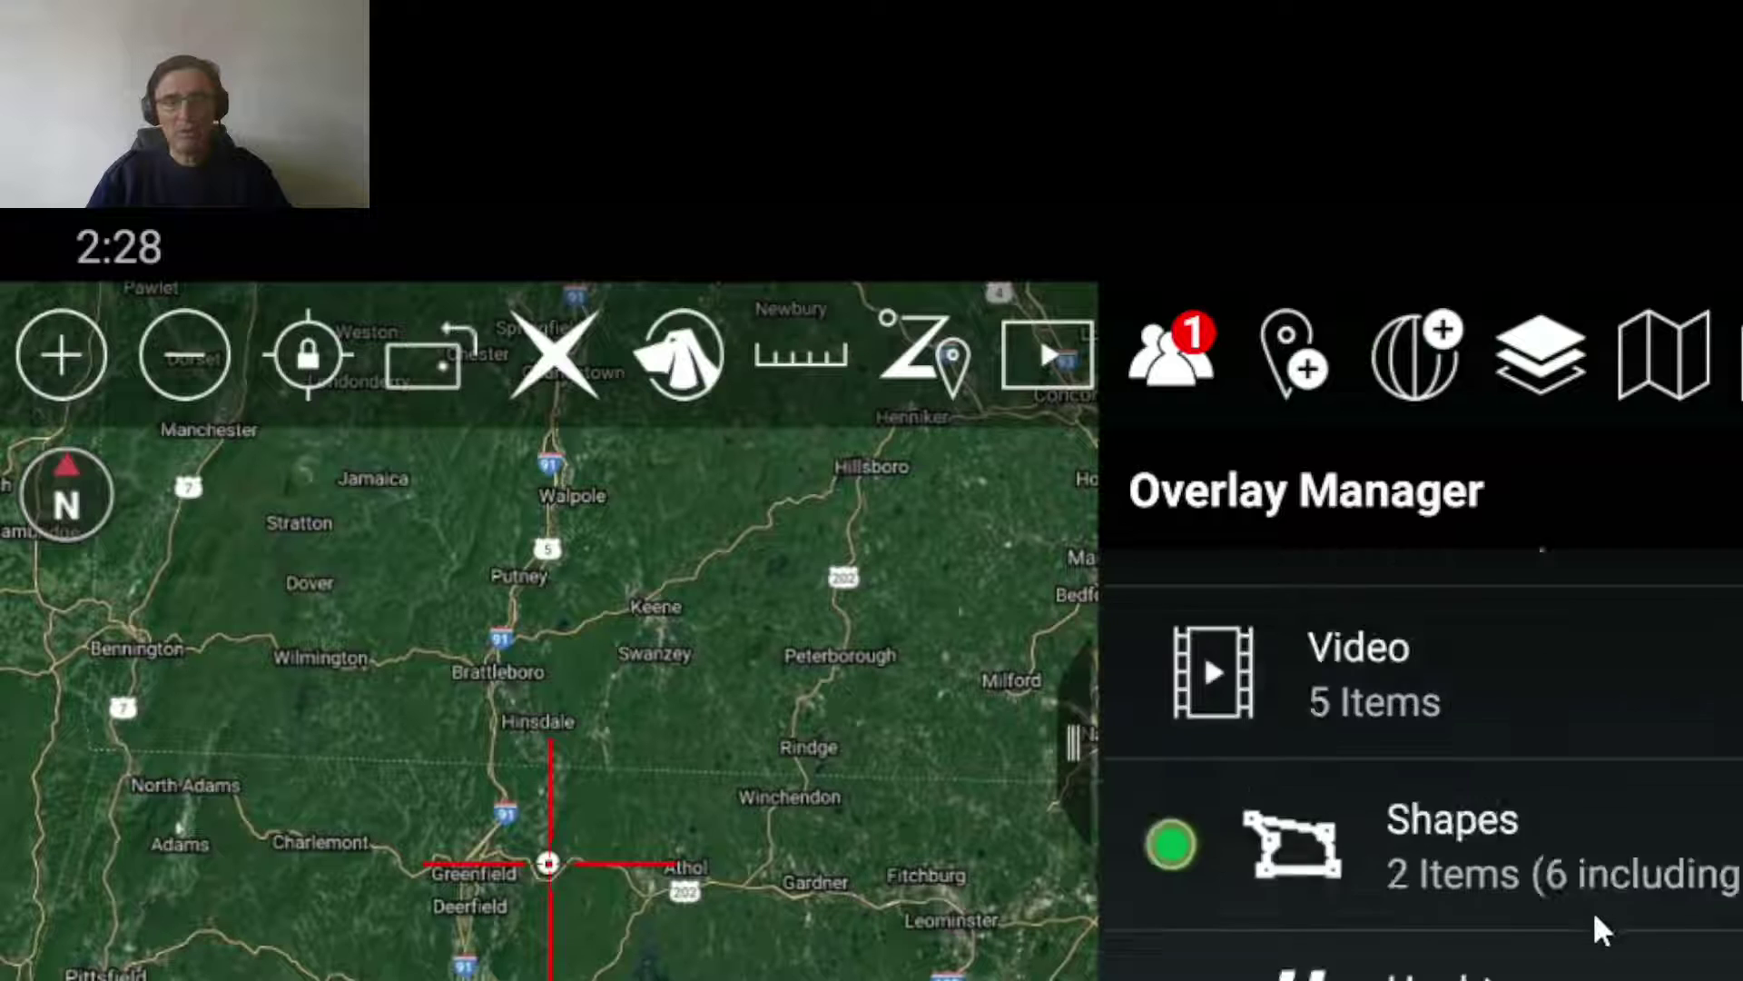
scroll(1596, 926, "up", 10)
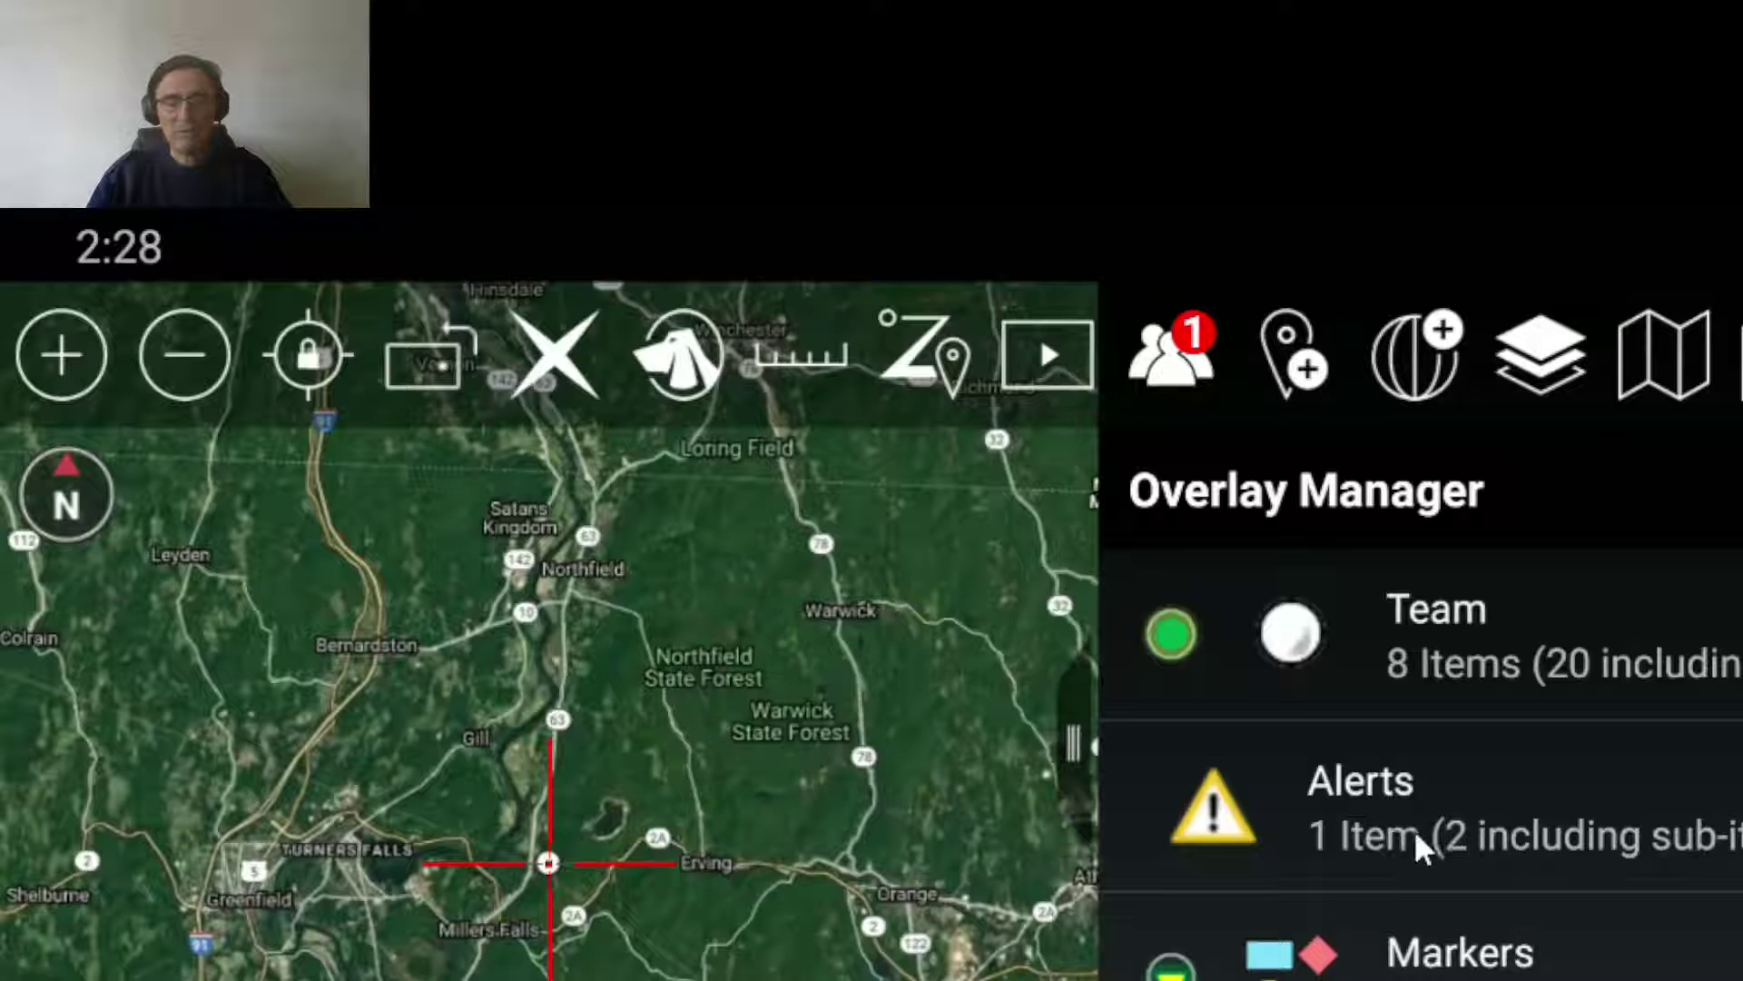
scroll(1414, 830, "down", 2)
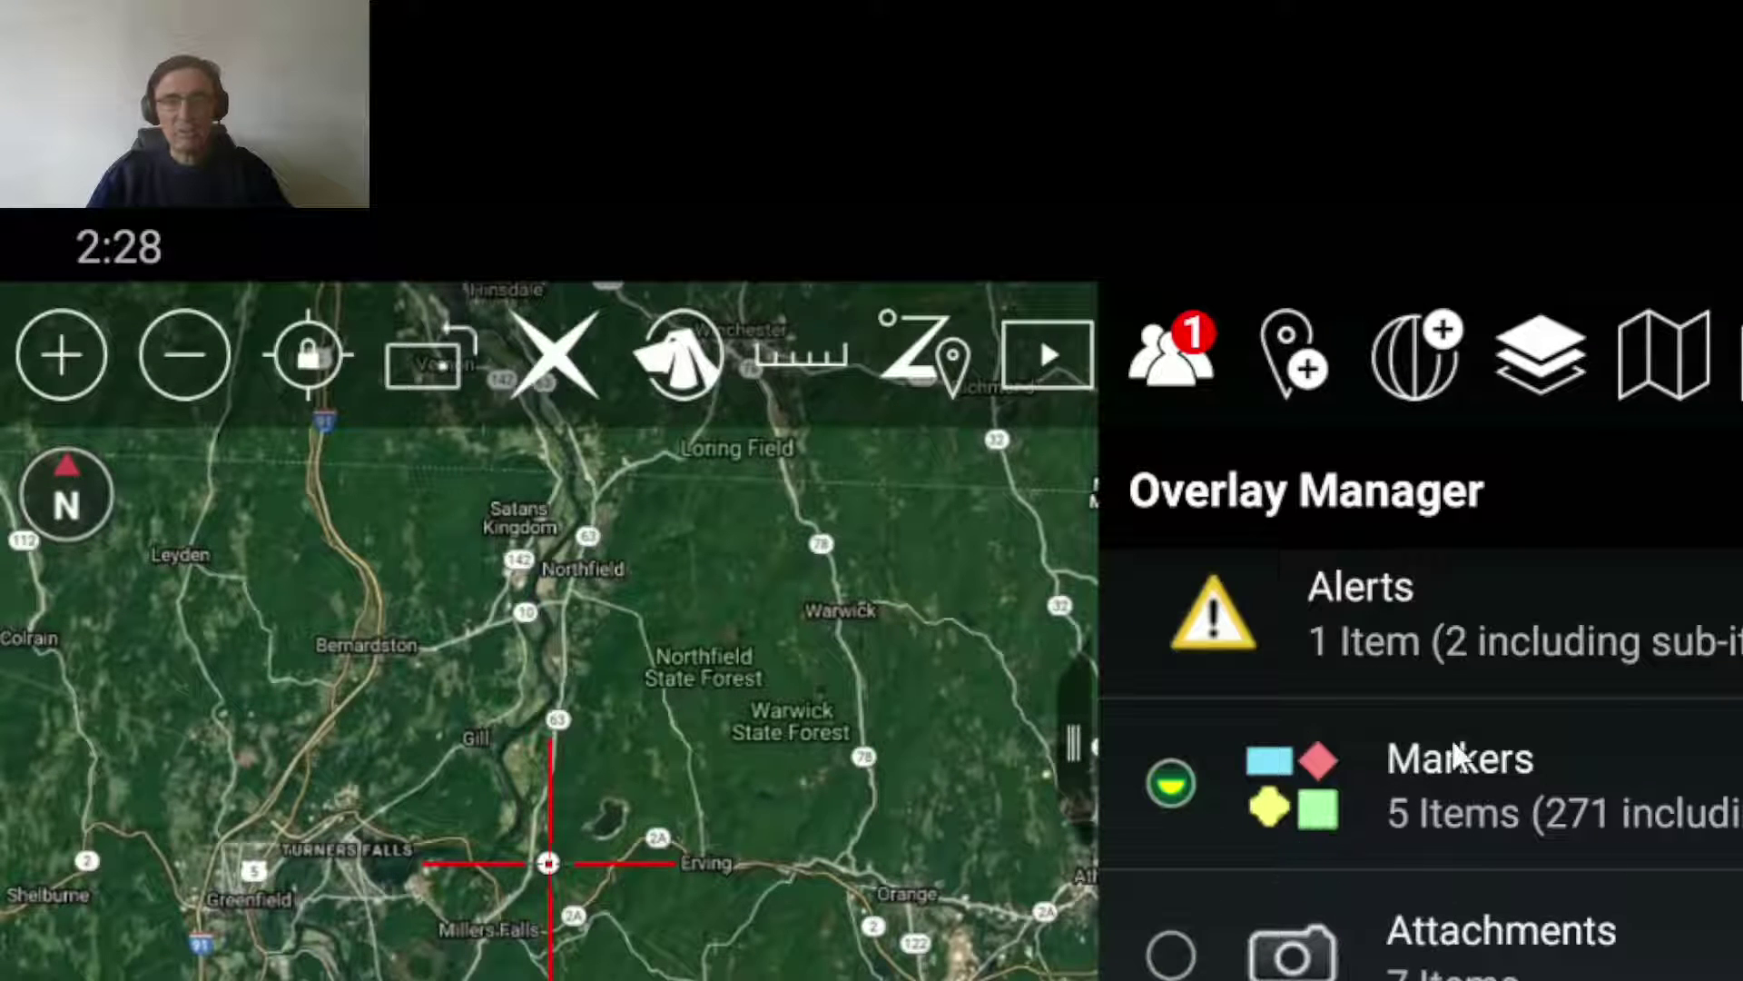
scroll(1486, 922, "down", 2)
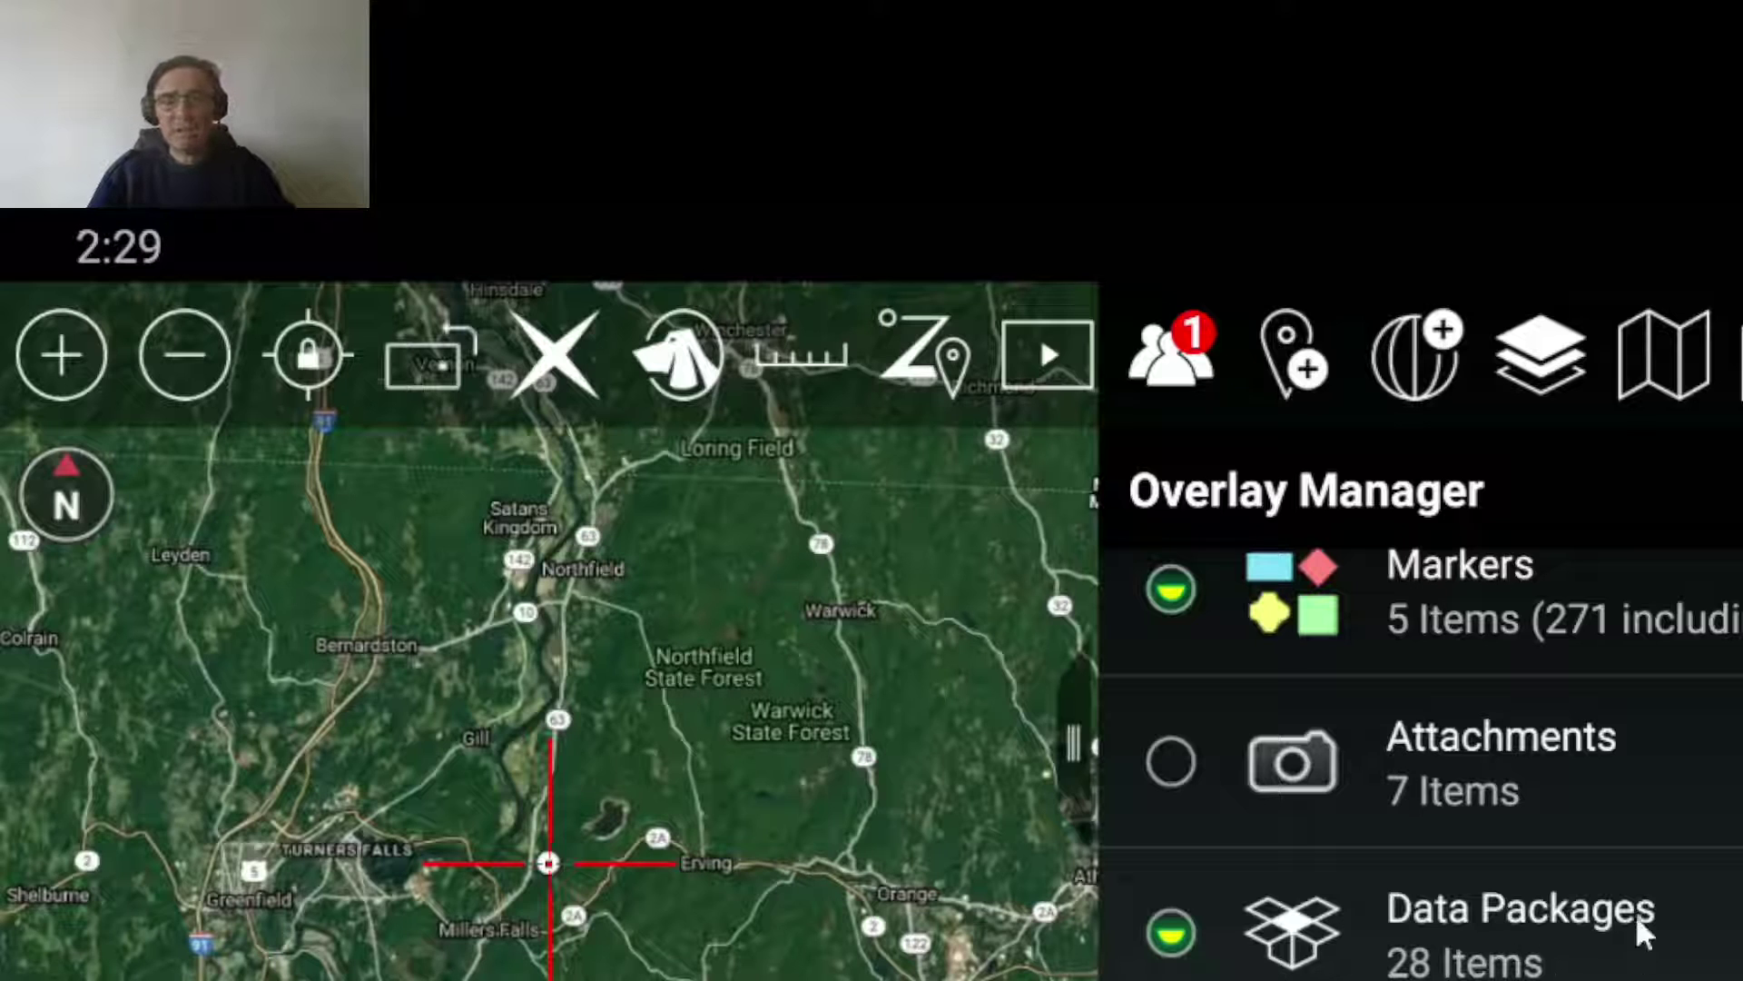
scroll(1599, 932, "down", 2)
scroll(1527, 743, "down", 2)
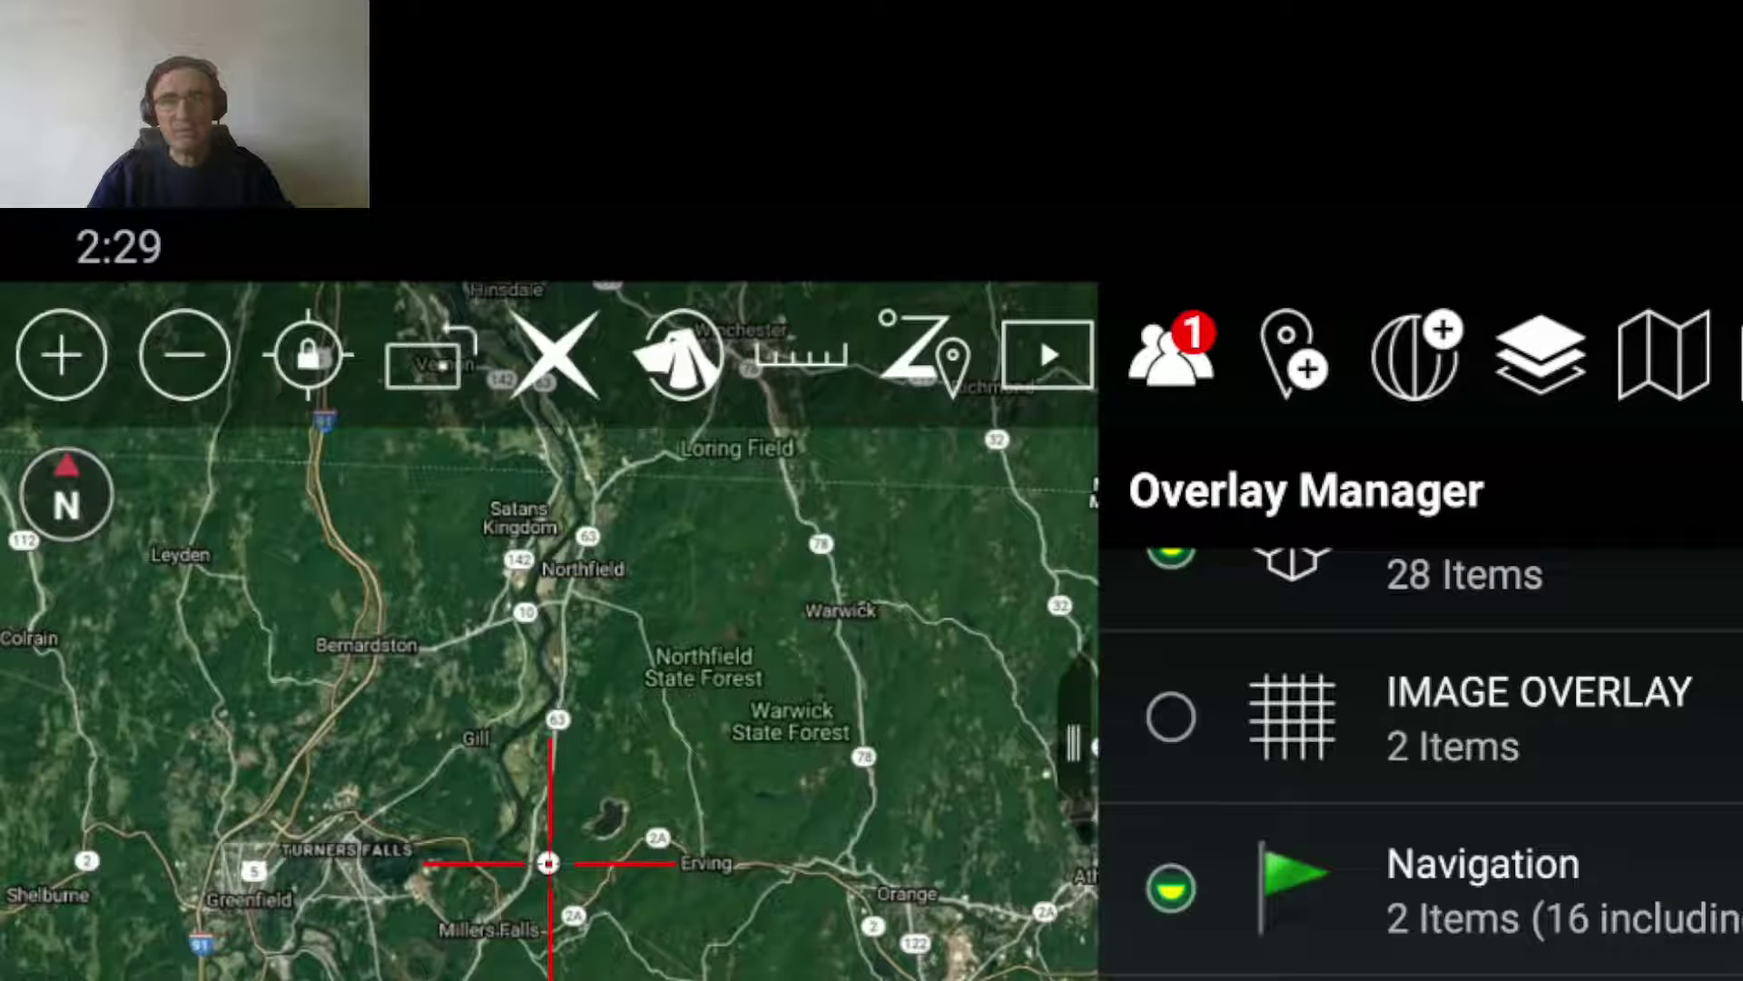
From Data Packages in the tools menu, bring up the Select Server dialog showing Pub 204.48.30.216:8087.
left_click(1738, 354)
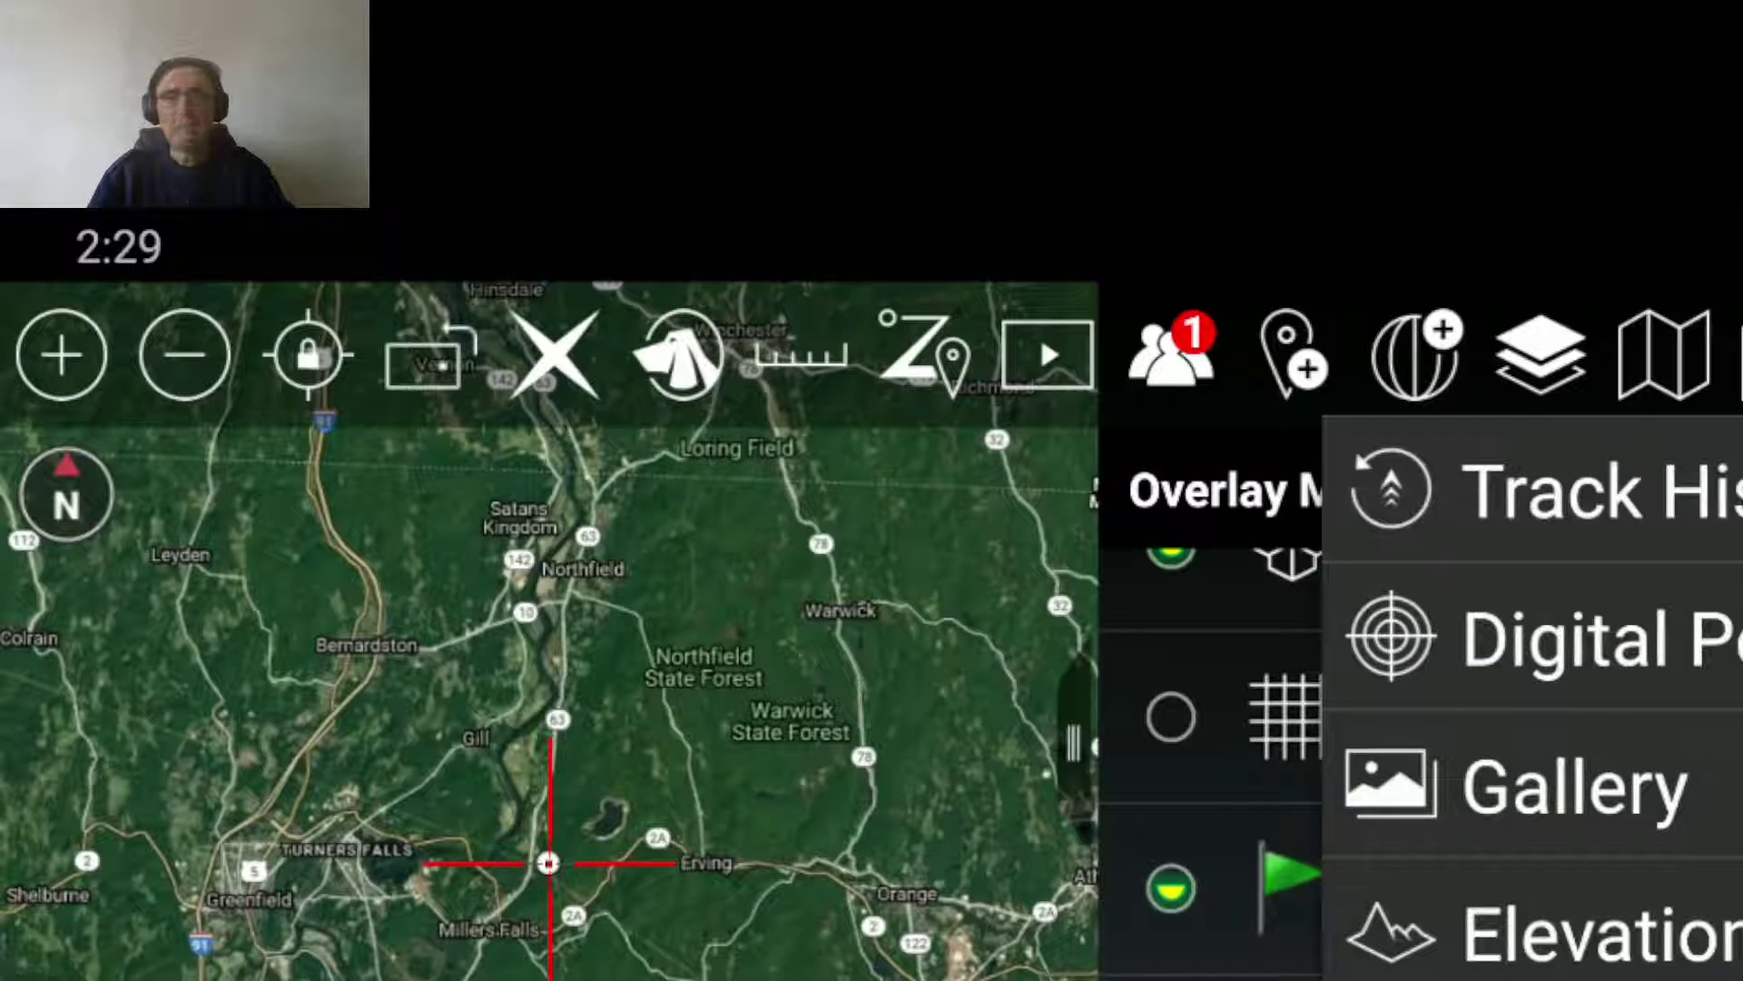
scroll(1534, 699, "down", 5)
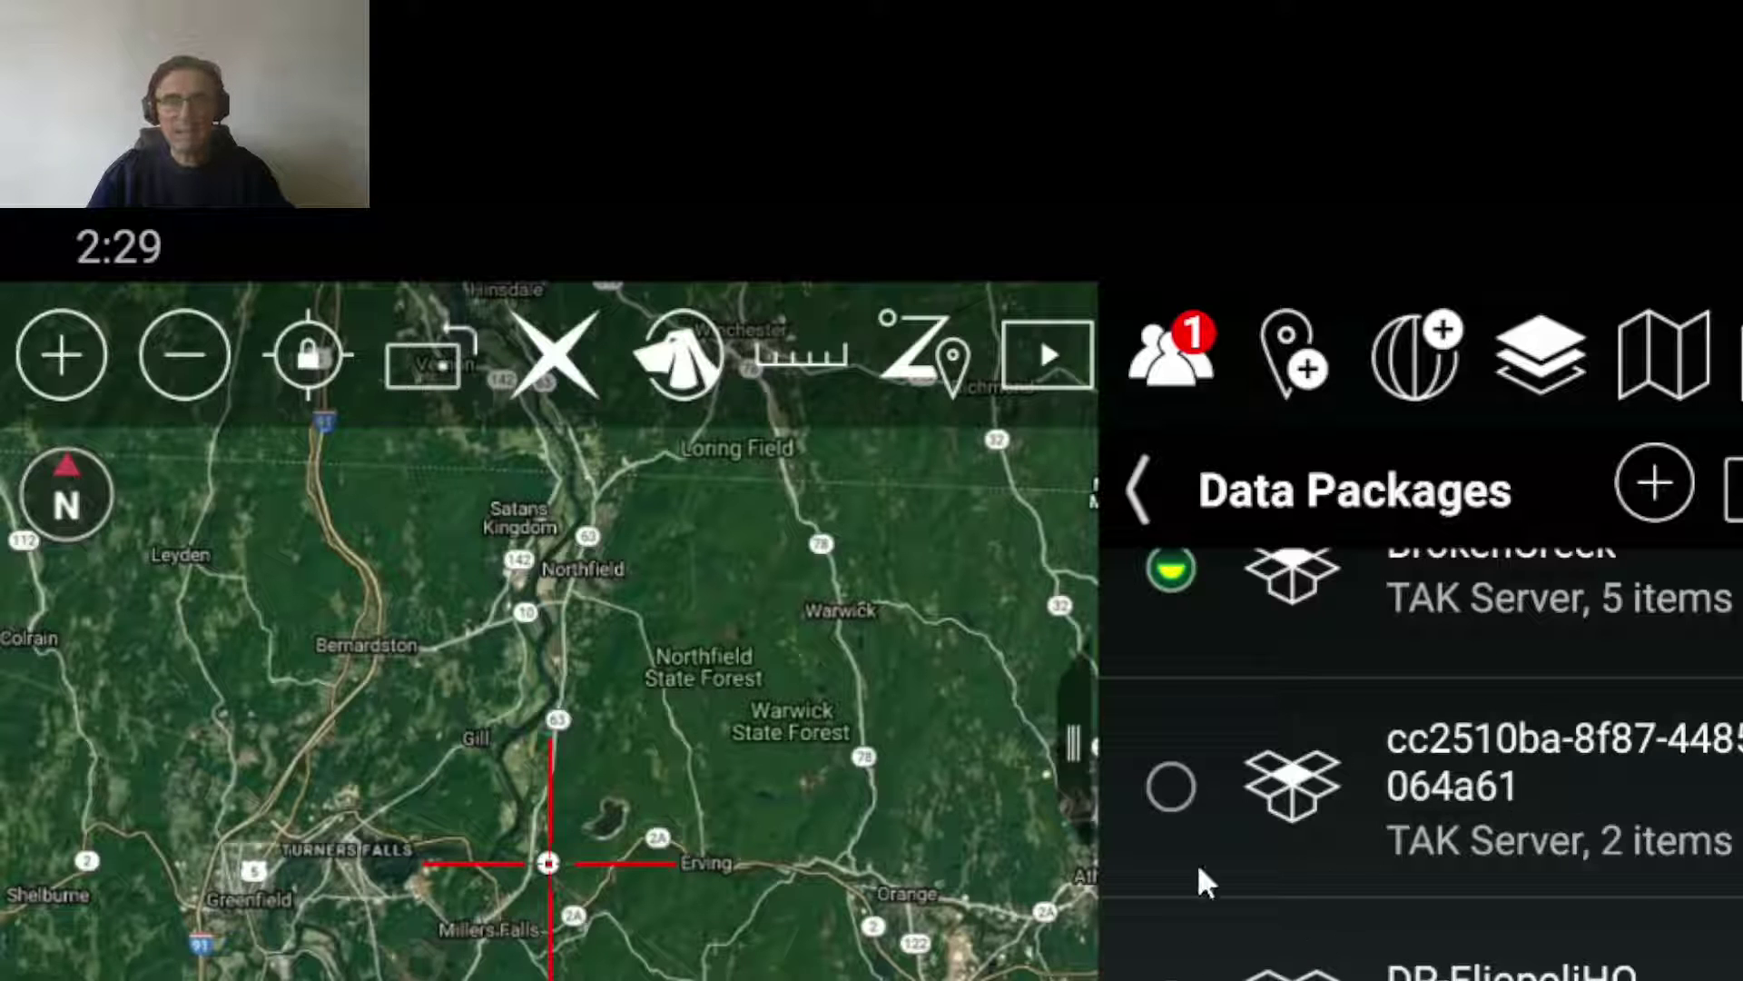
scroll(1409, 791, "up", 4)
scroll(1412, 802, "up", 4)
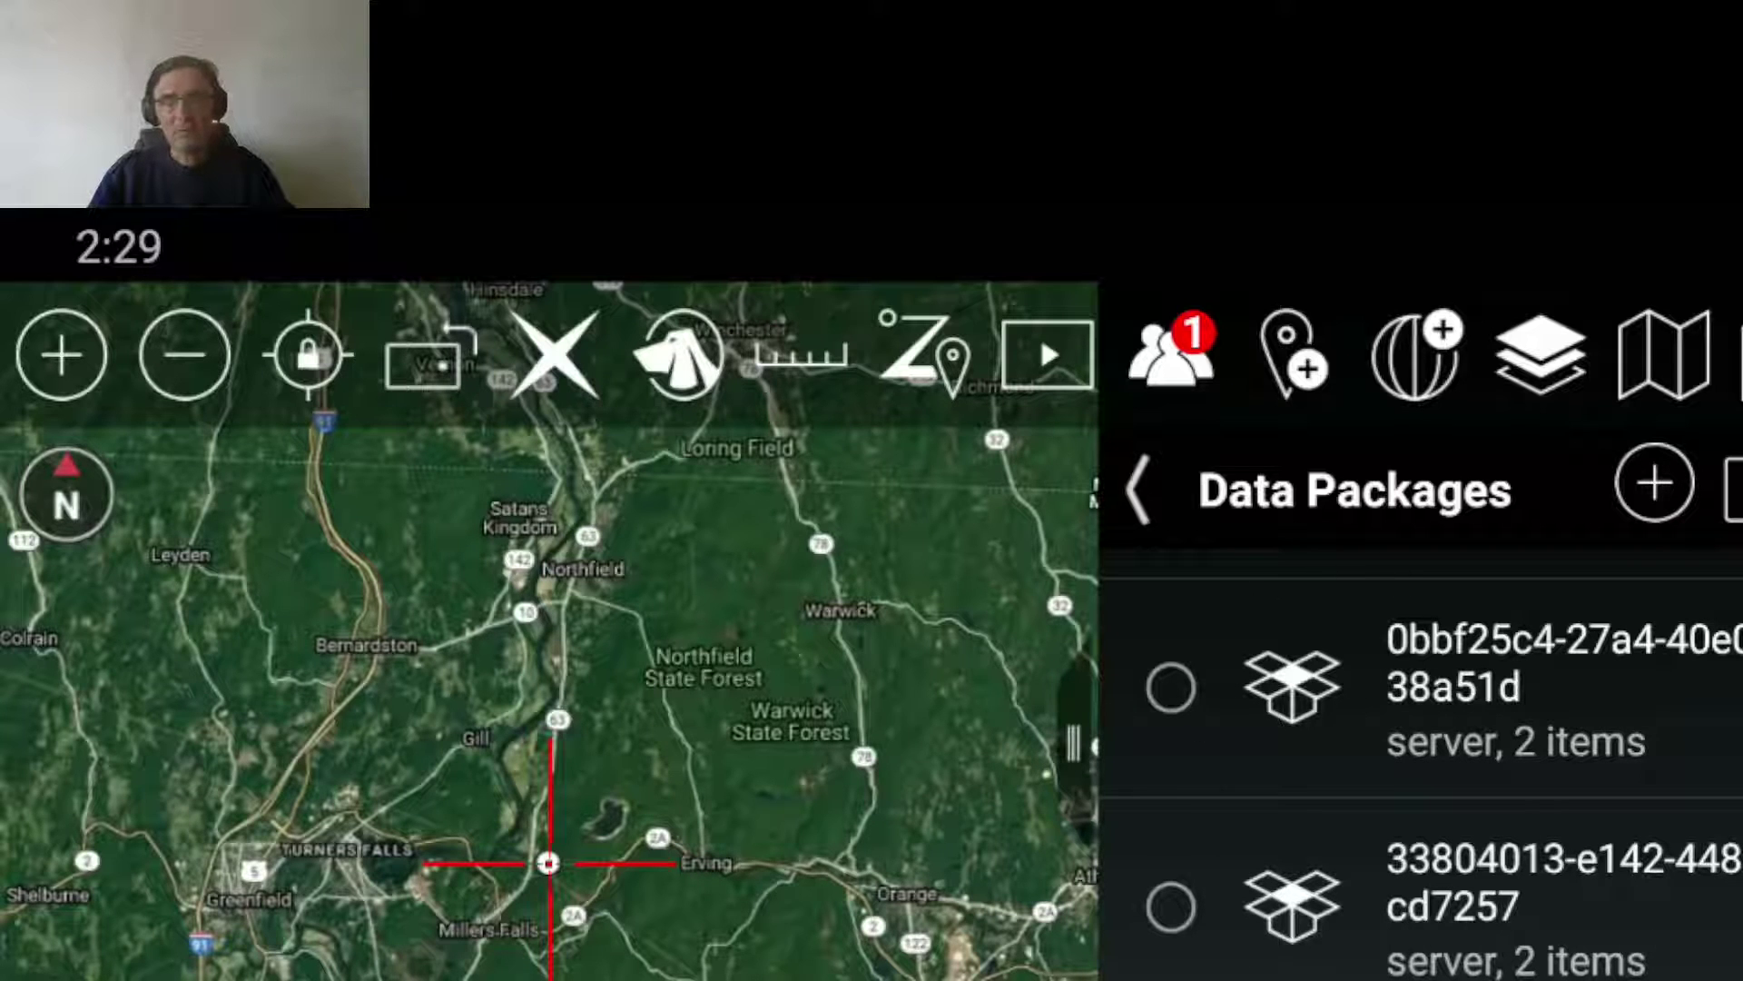
left_click(1730, 486)
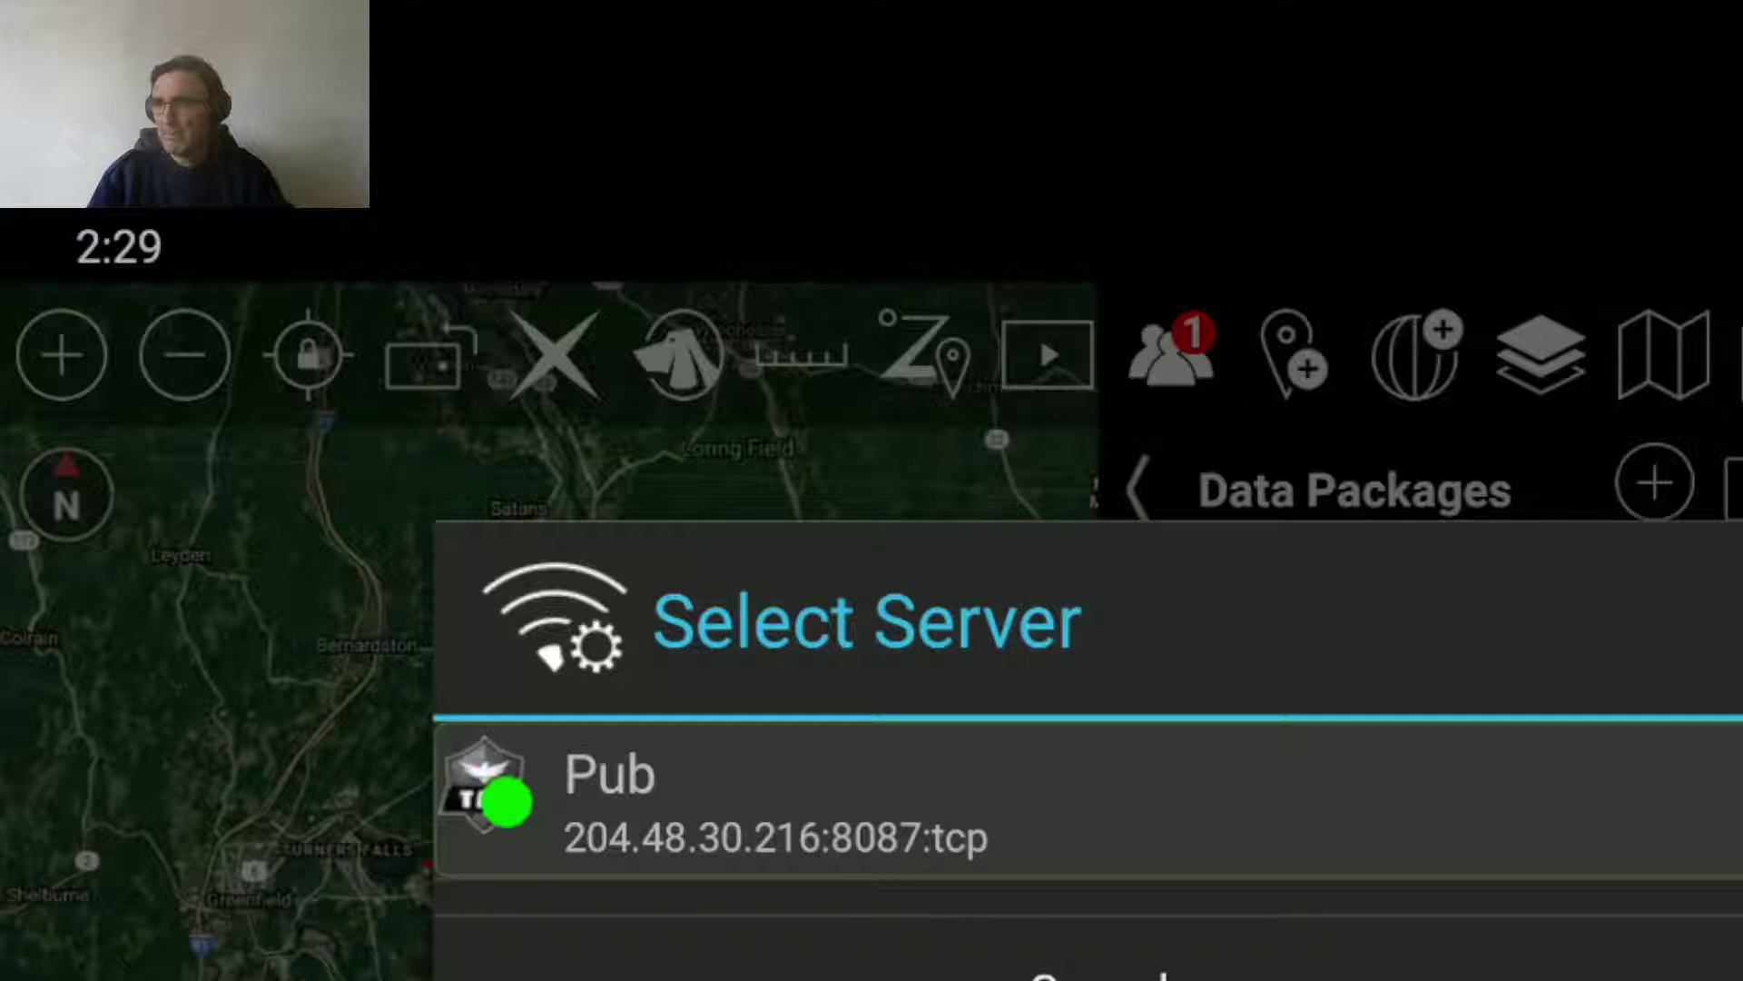
Browse Pub's Available Packages, including FTS Official (Public) and Google Satellite Only.xml.
left_click(772, 799)
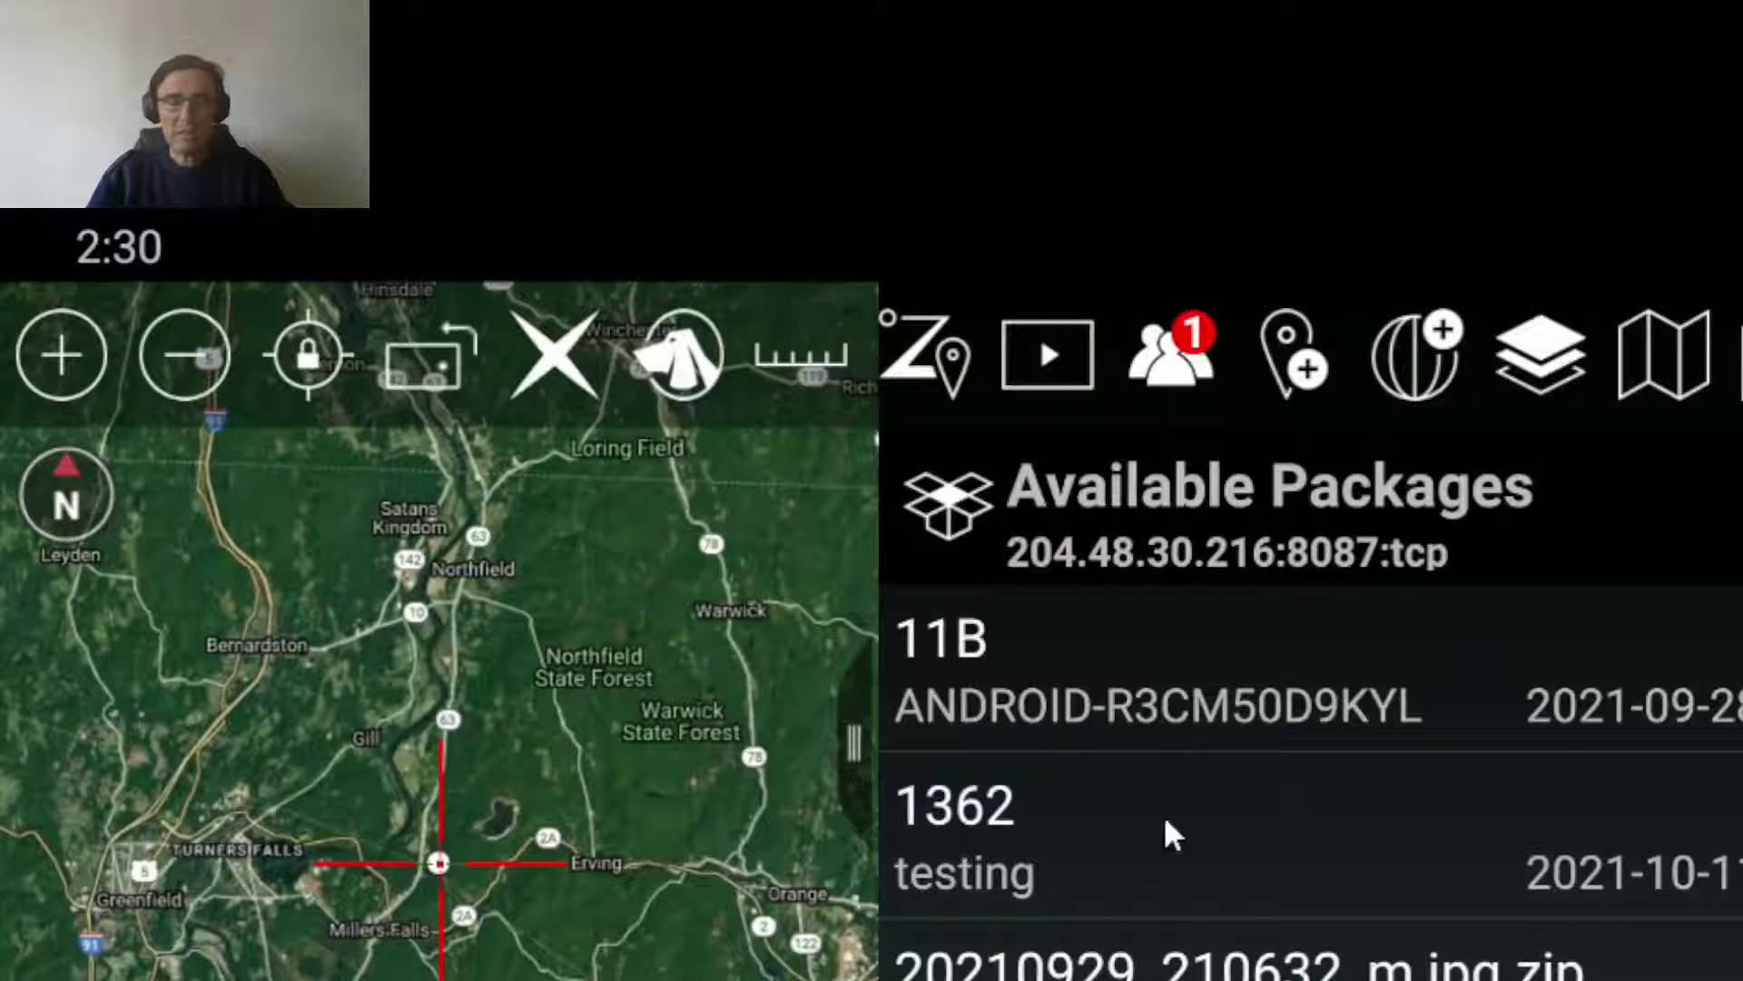
scroll(1331, 774, "down", 4)
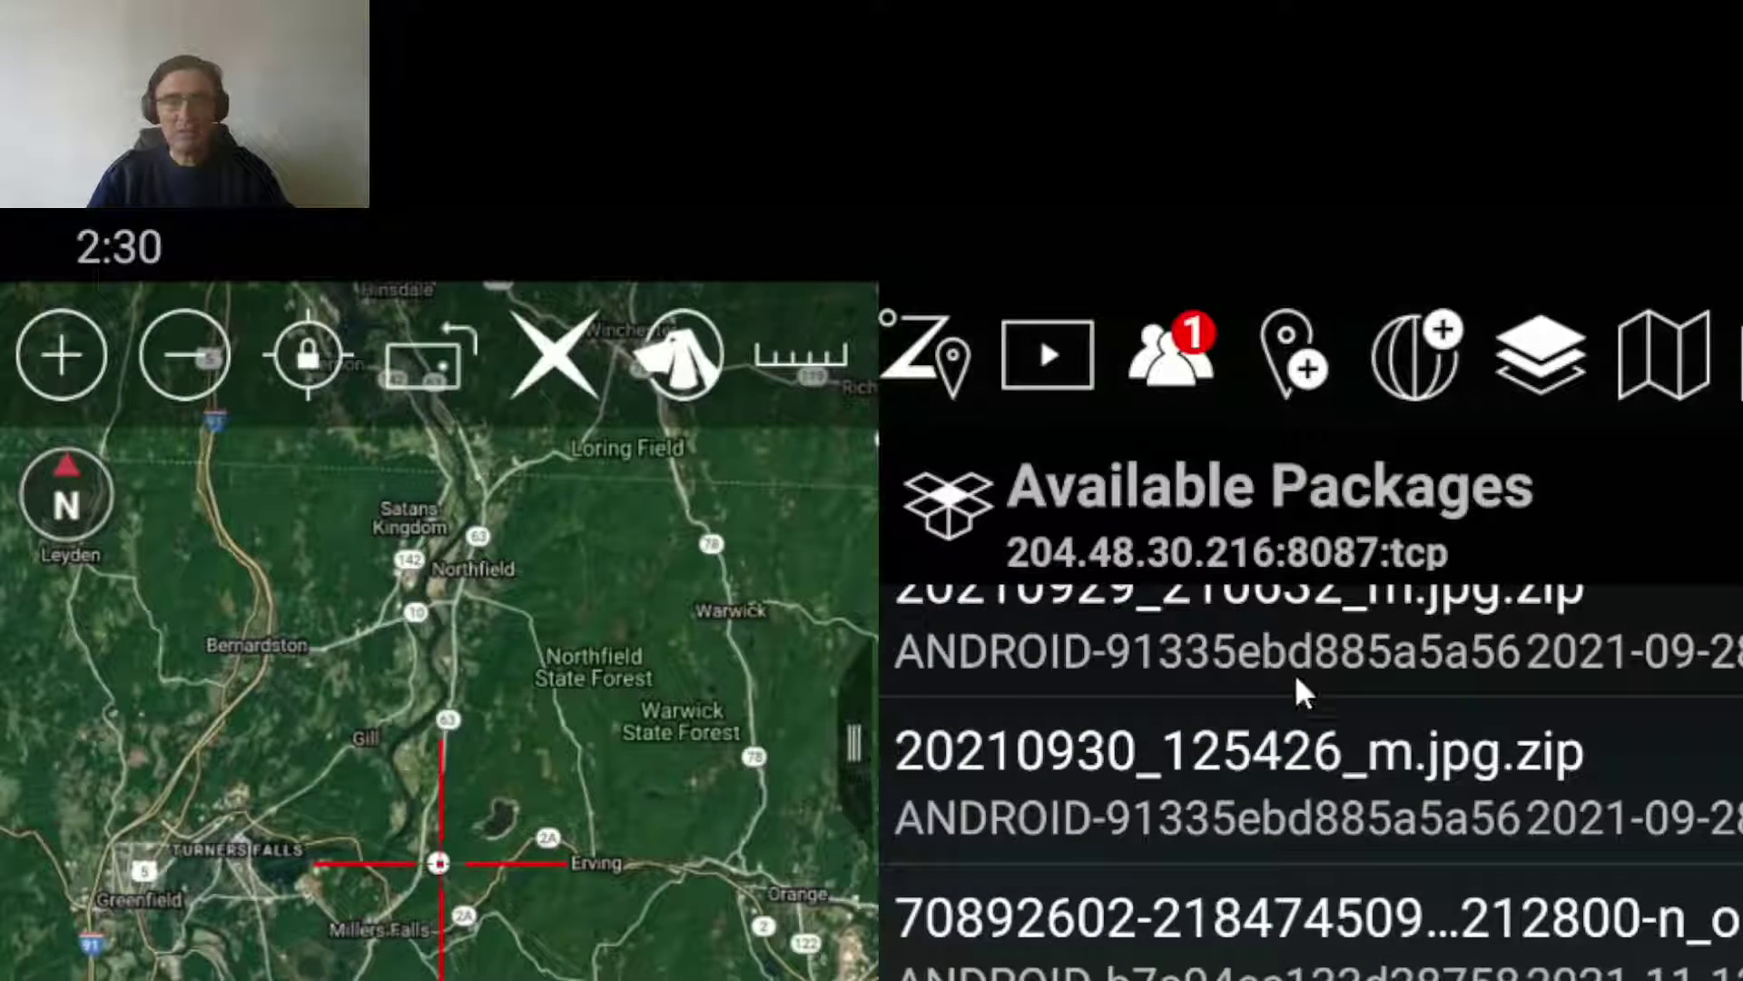
scroll(1280, 781, "down", 5)
scroll(1280, 817, "down", 3)
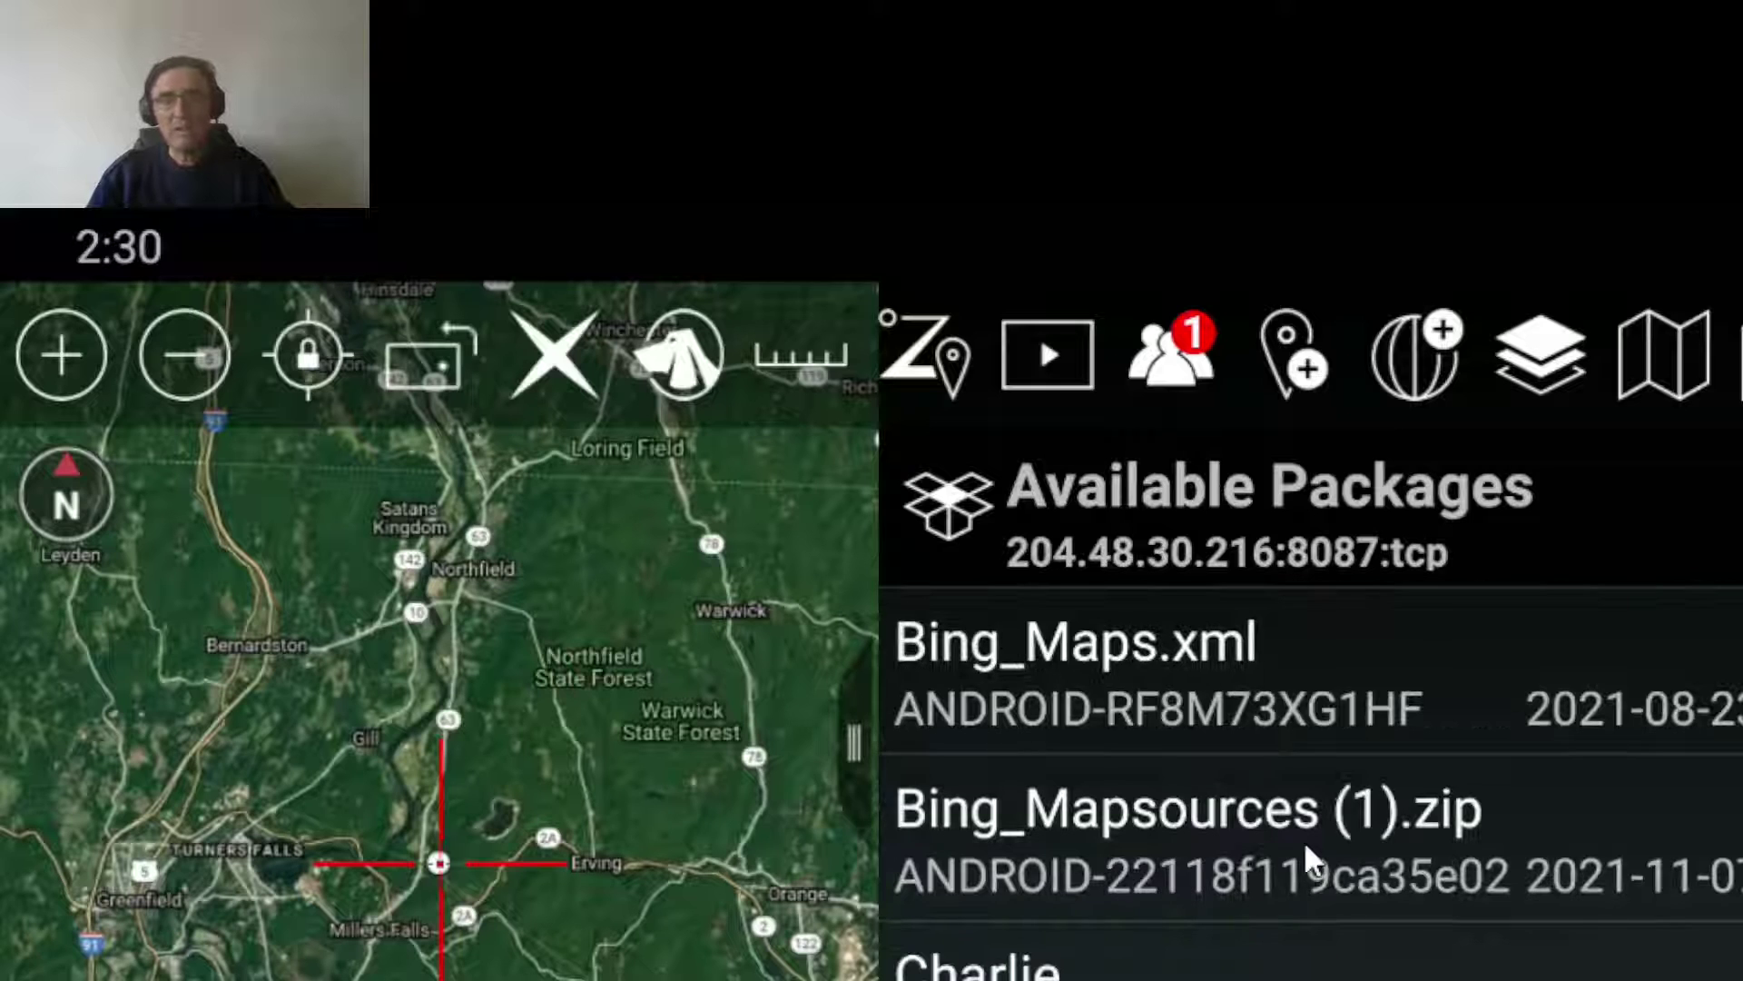
scroll(1335, 759, "down", 5)
scroll(1315, 881, "down", 5)
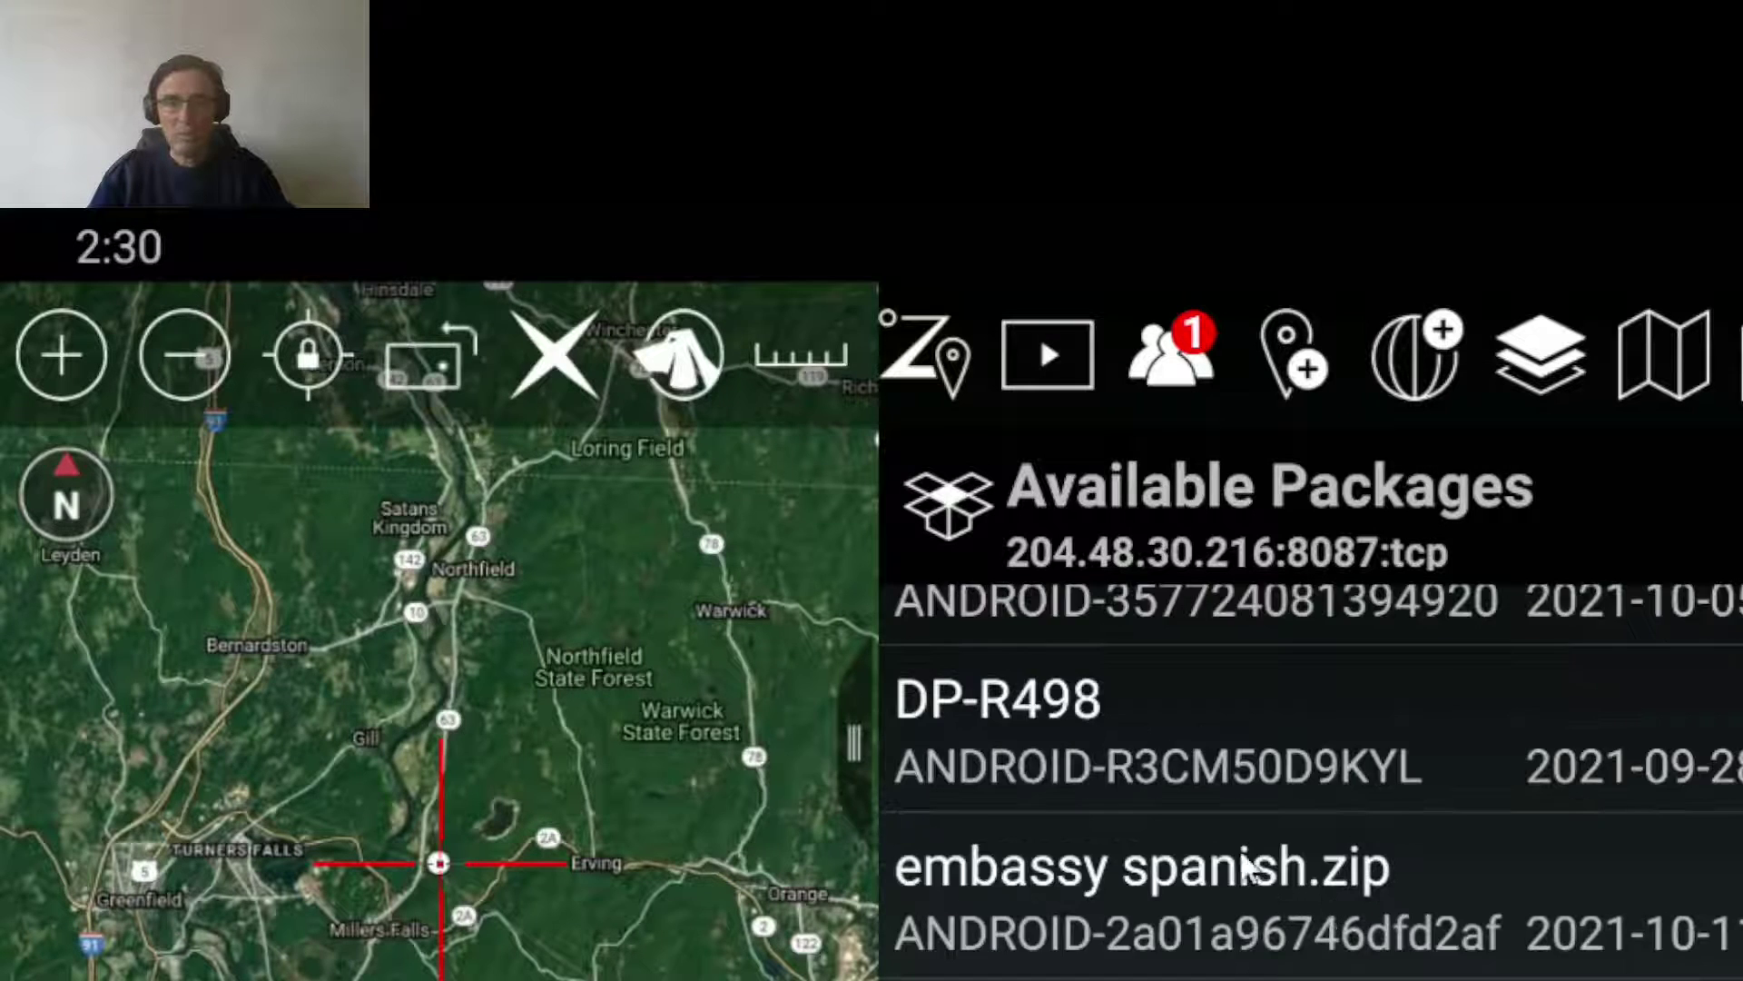
scroll(1356, 858, "down", 3)
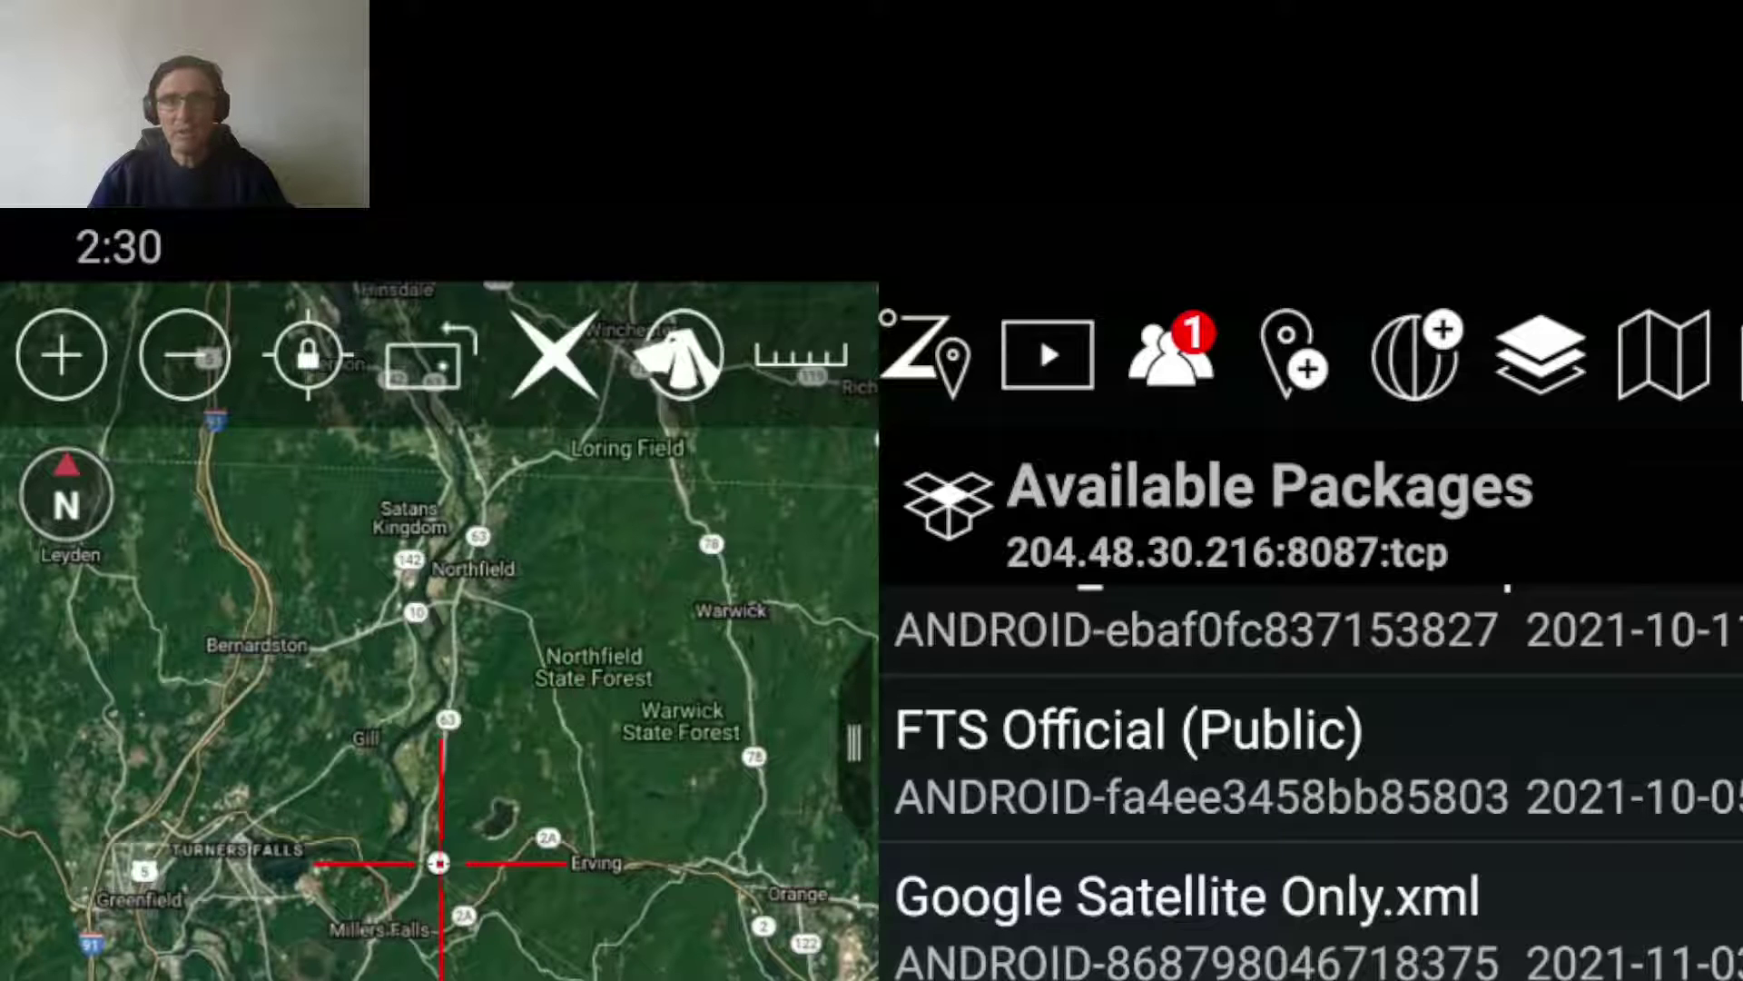
Scroll the tools menu to the Emergency beacon types 911 Alert, Ring The Bell and Geo-fence Breached.
scroll(1534, 699, "down", 2)
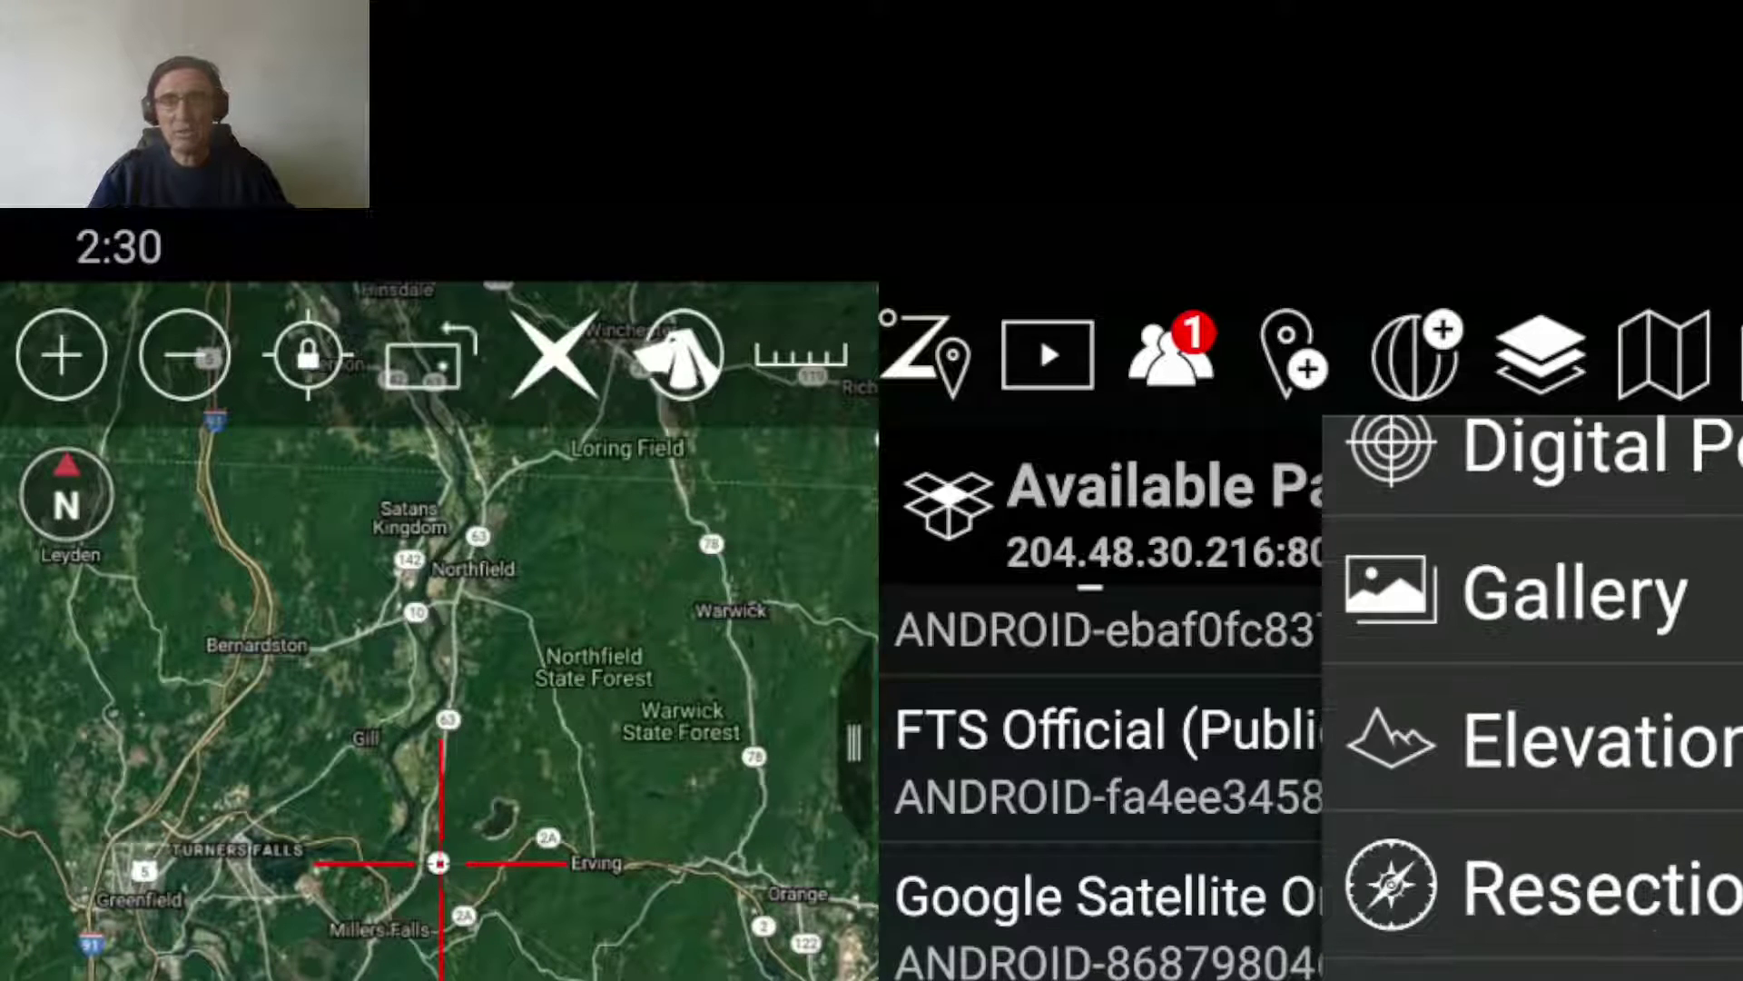
scroll(1735, 895, "down", 6)
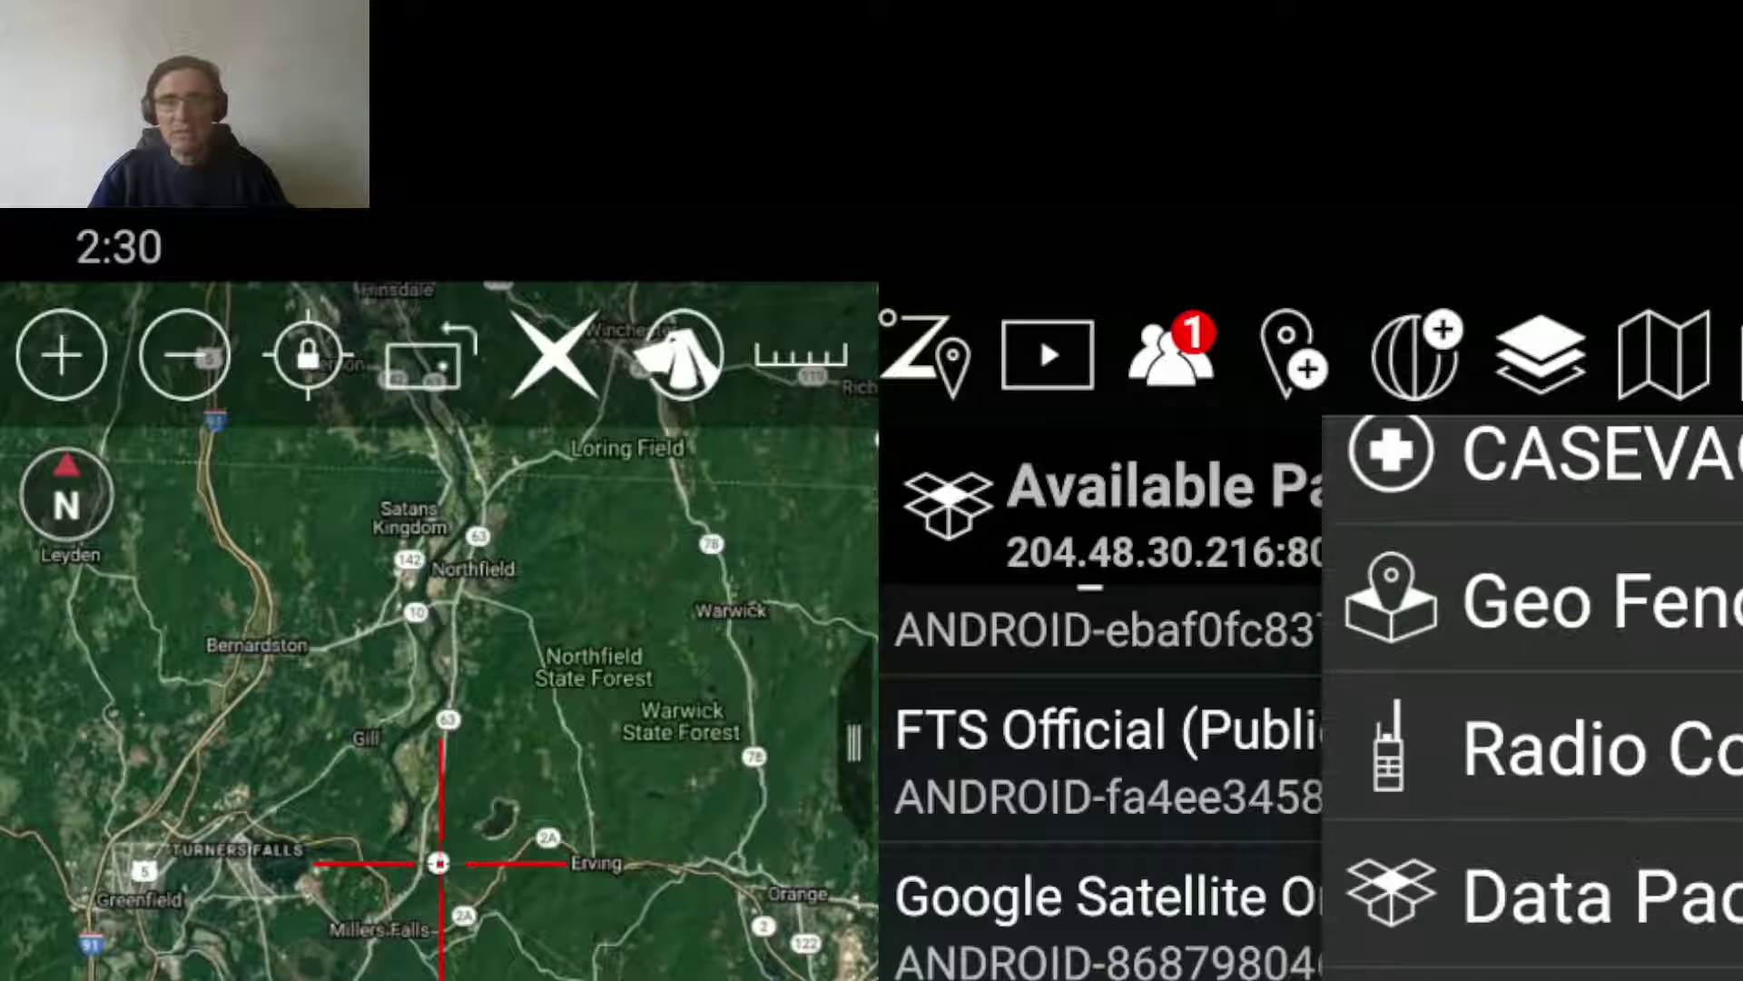
scroll(1534, 700, "down", 2)
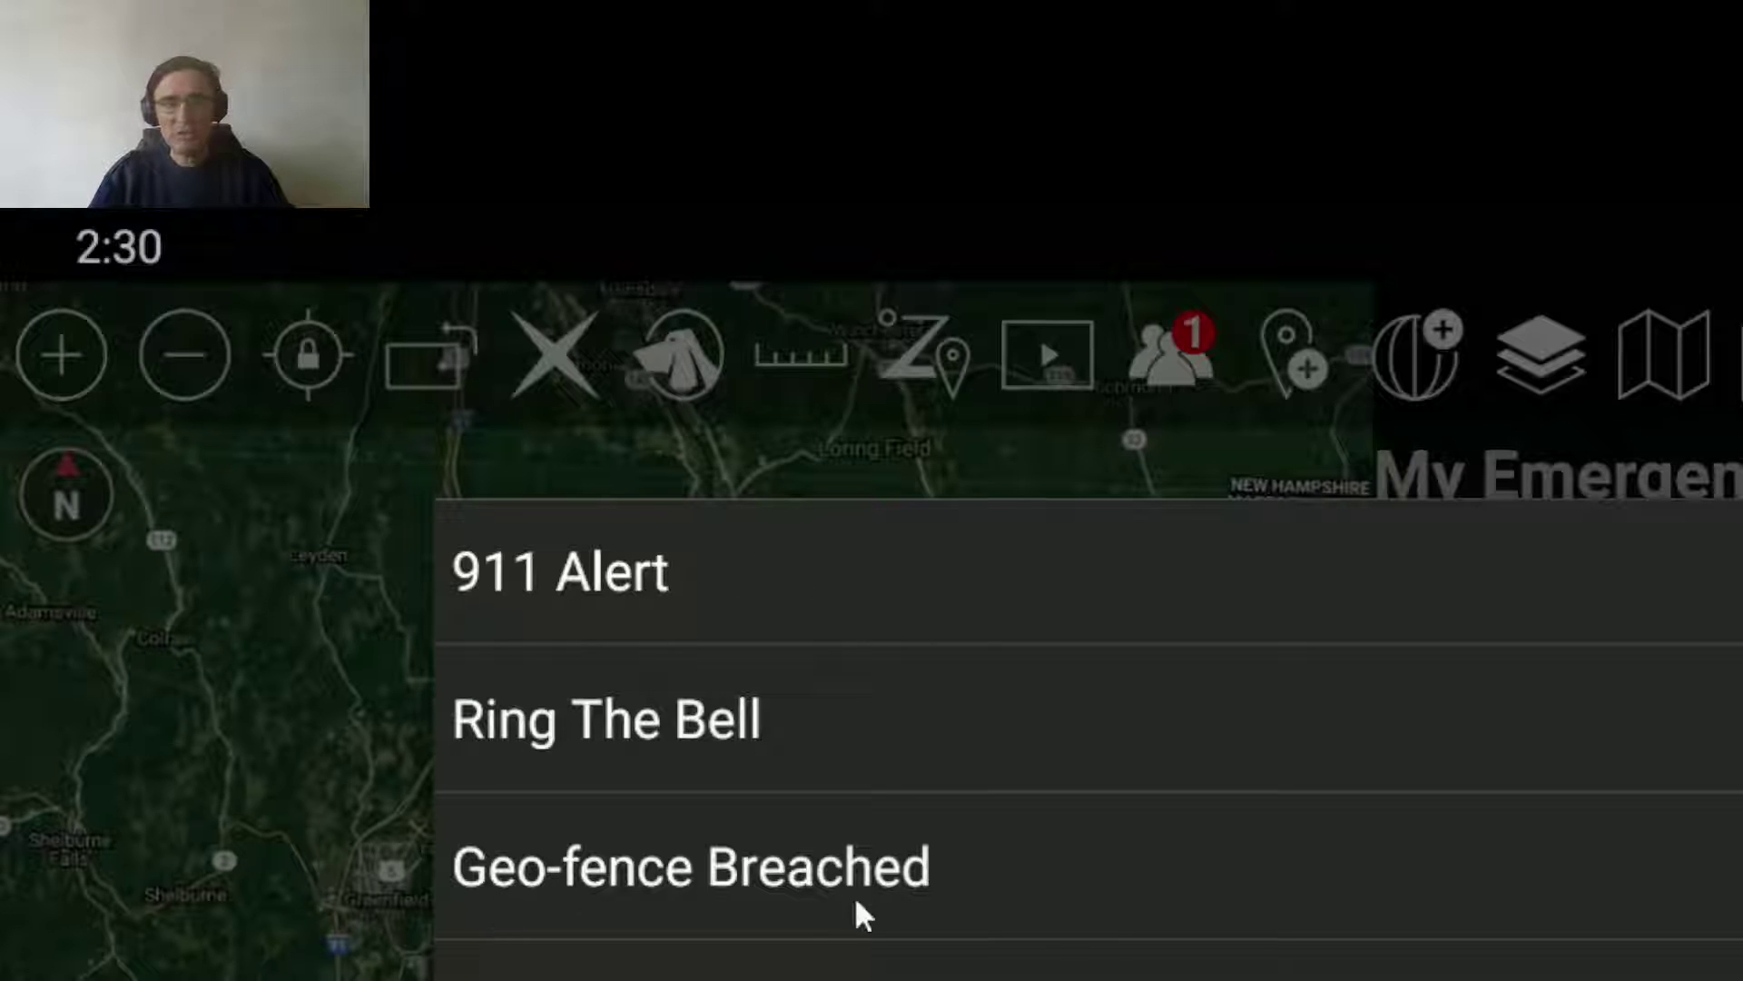
Close the emergency type list with both beacons OFF and return to the tools list at Resection and CASEVAC.
left_click(314, 950)
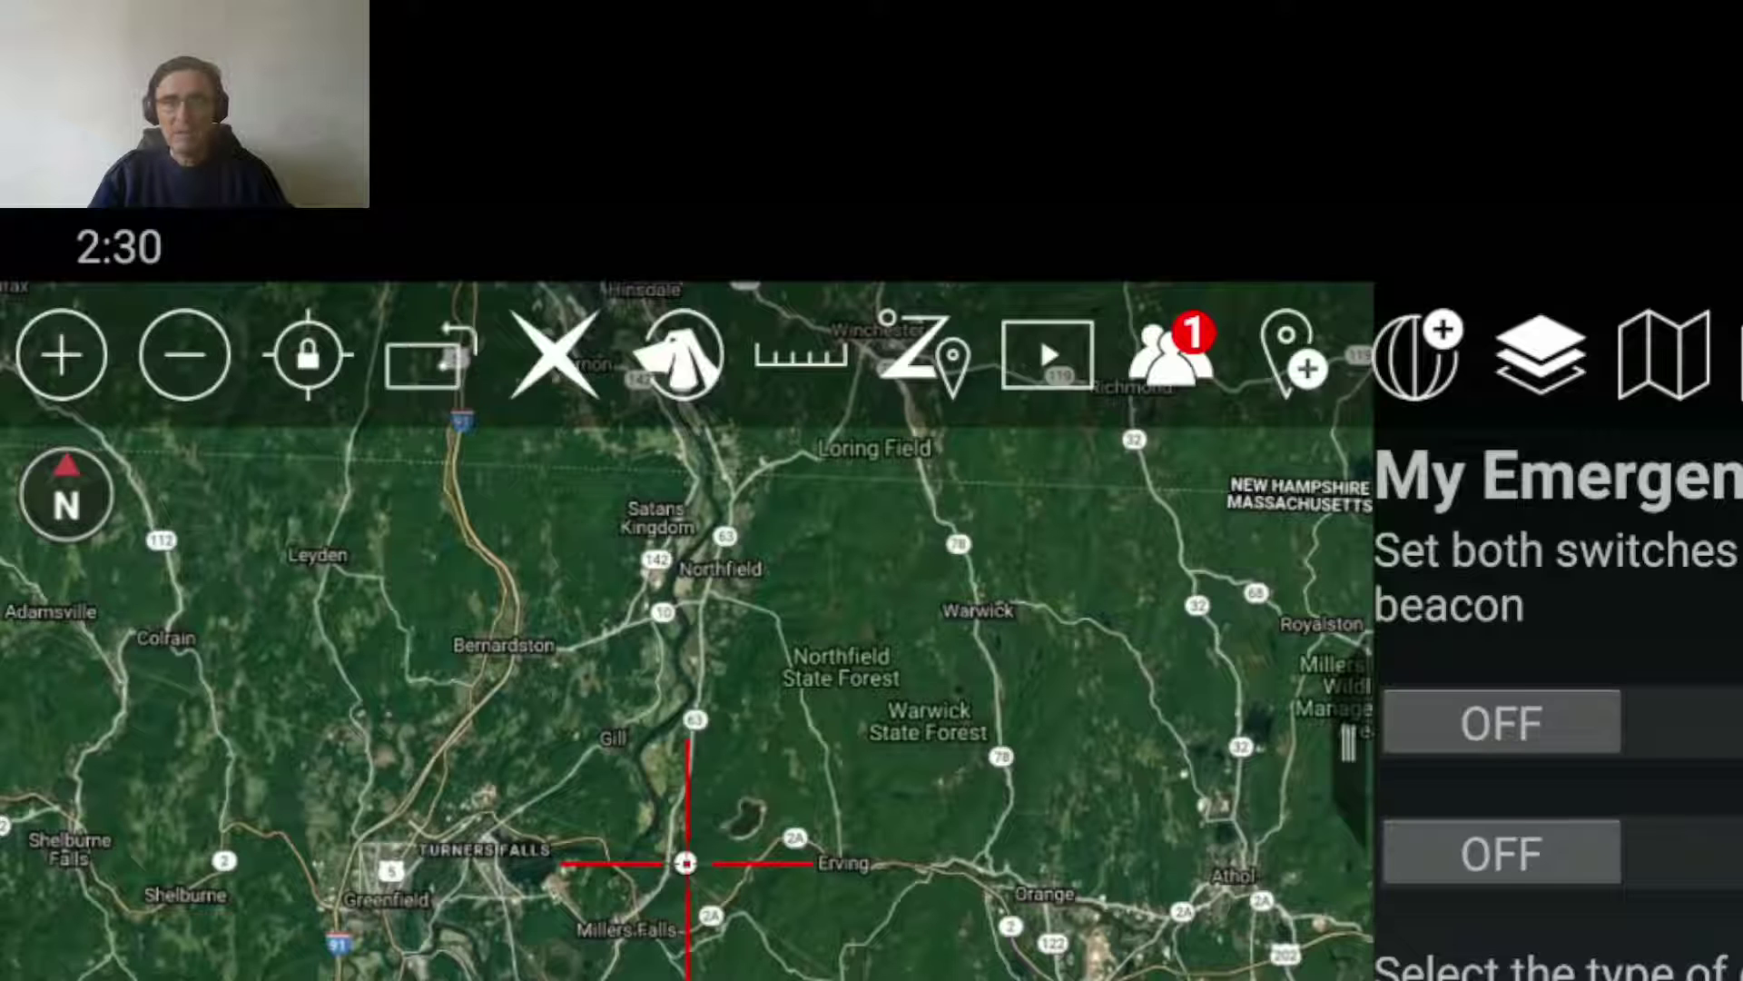
key("Escape")
scroll(1535, 700, "down", 5)
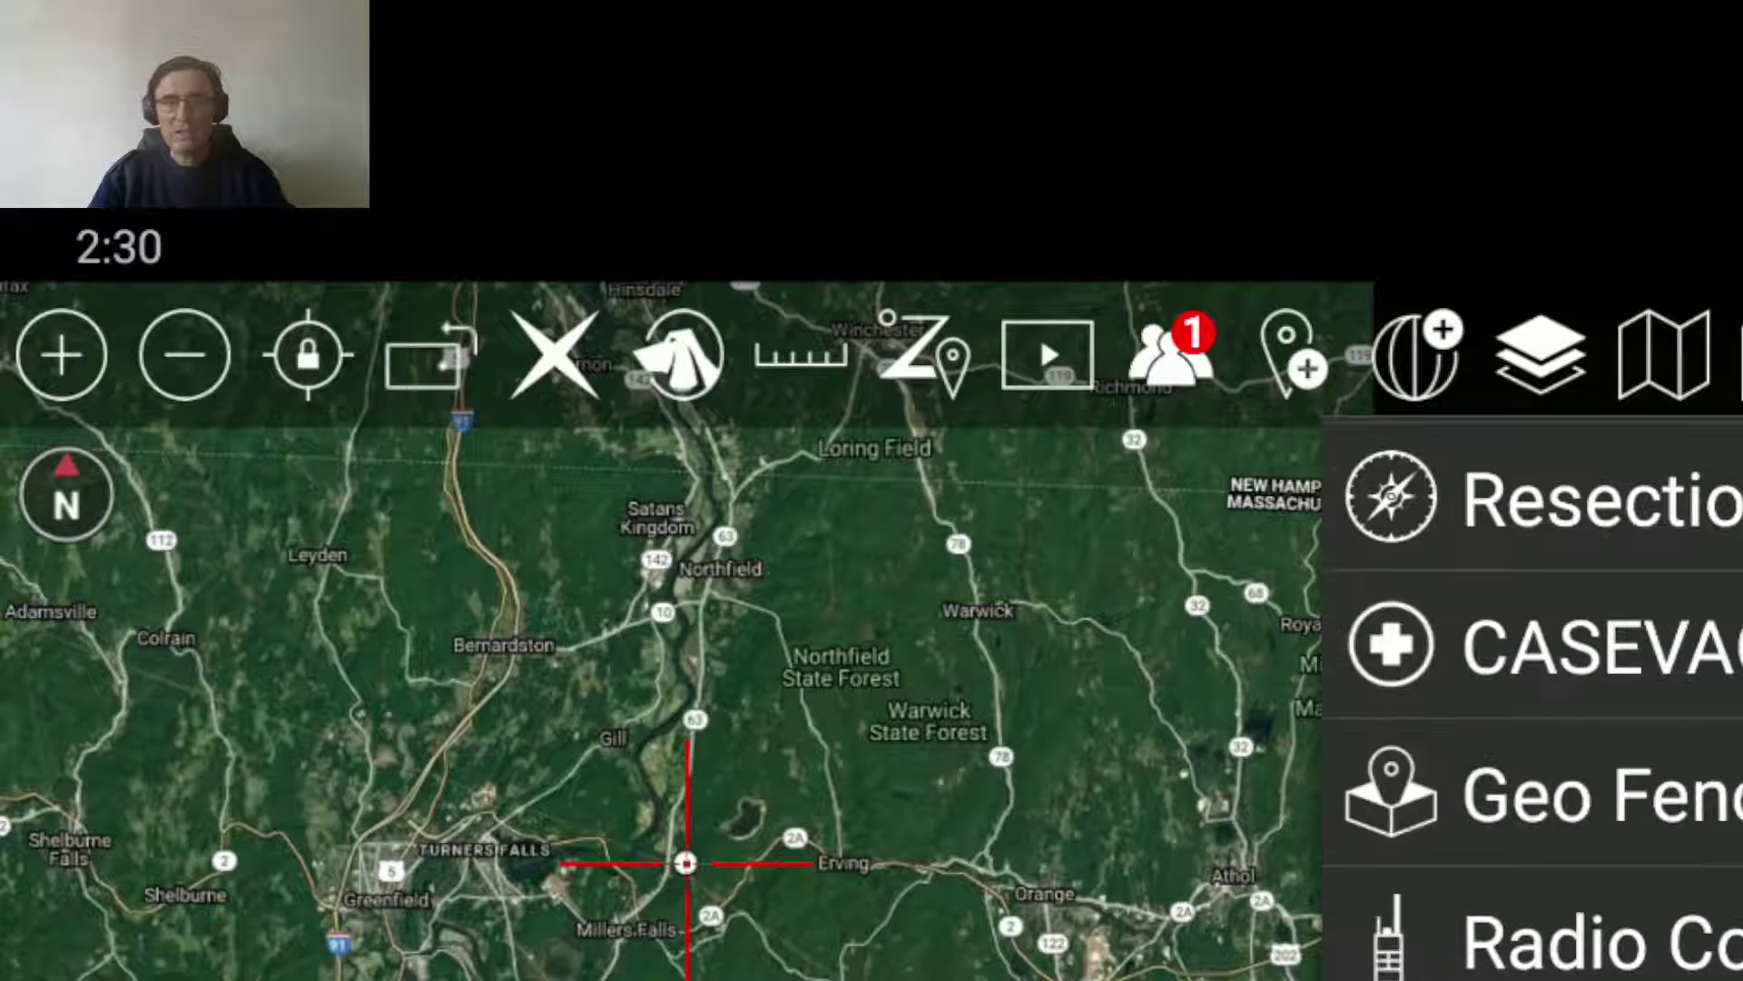
Scroll the tools menu down past Weather, ExCheck and GoTenna to Settings, then back to GRG Builder.
scroll(1535, 699, "down", 3)
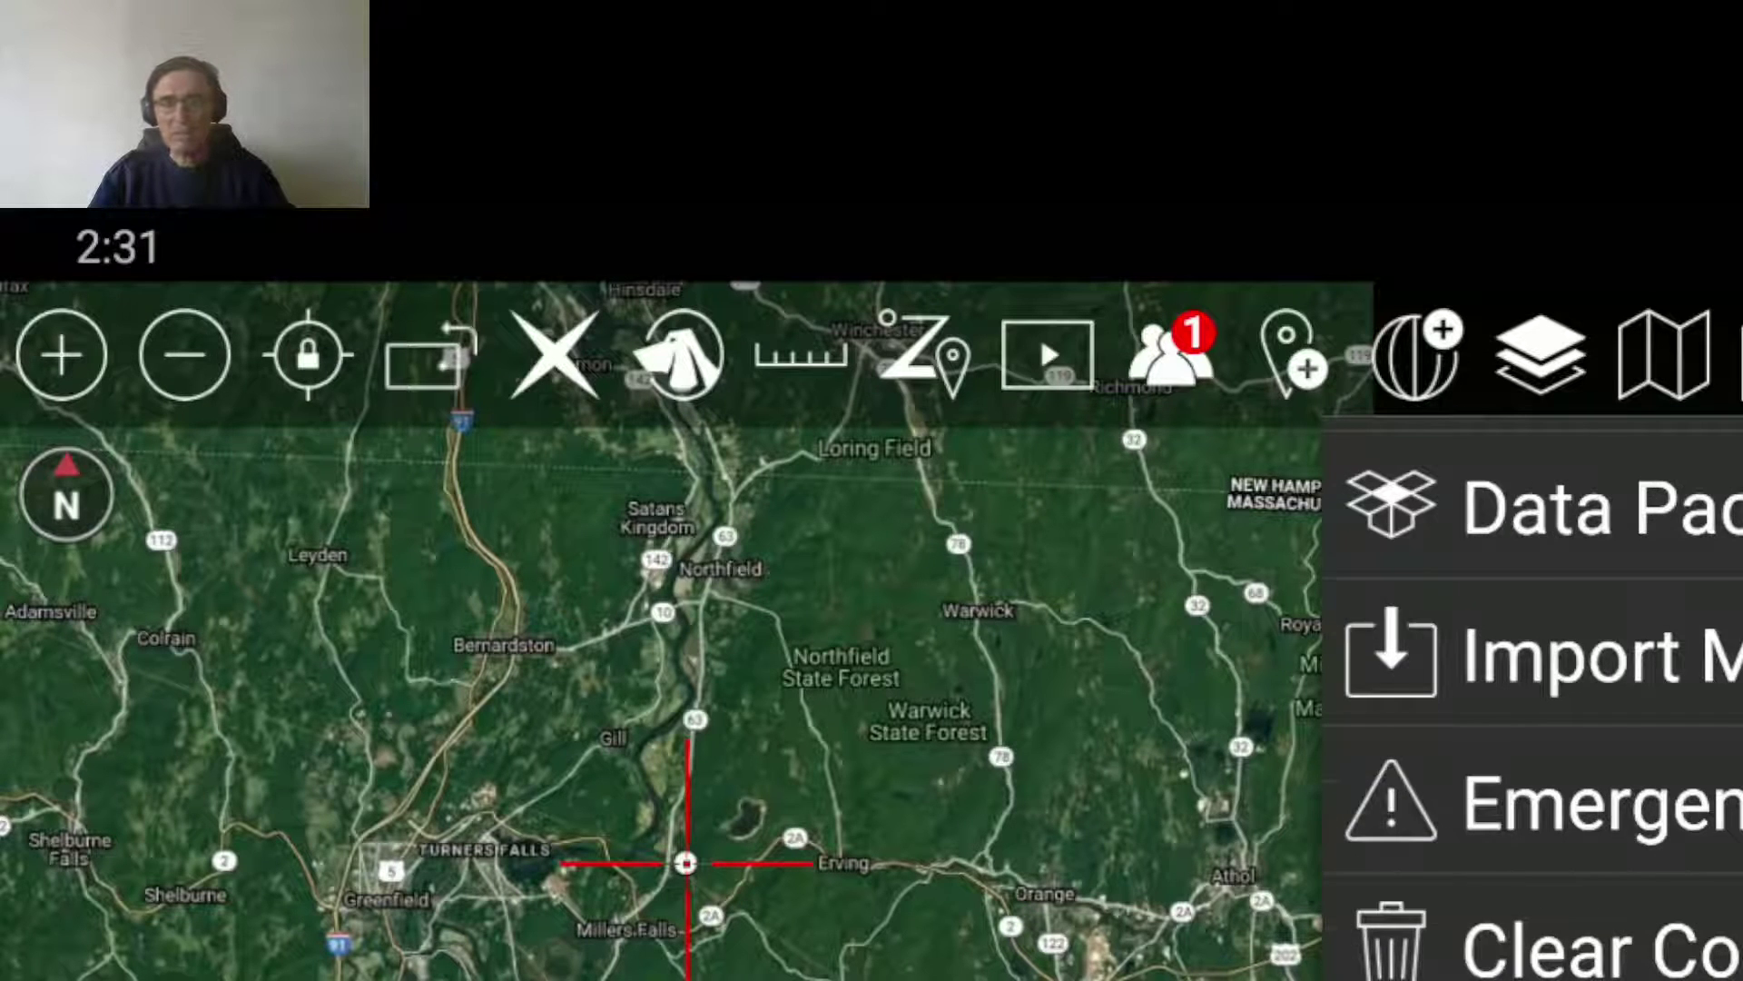
scroll(1535, 699, "down", 6)
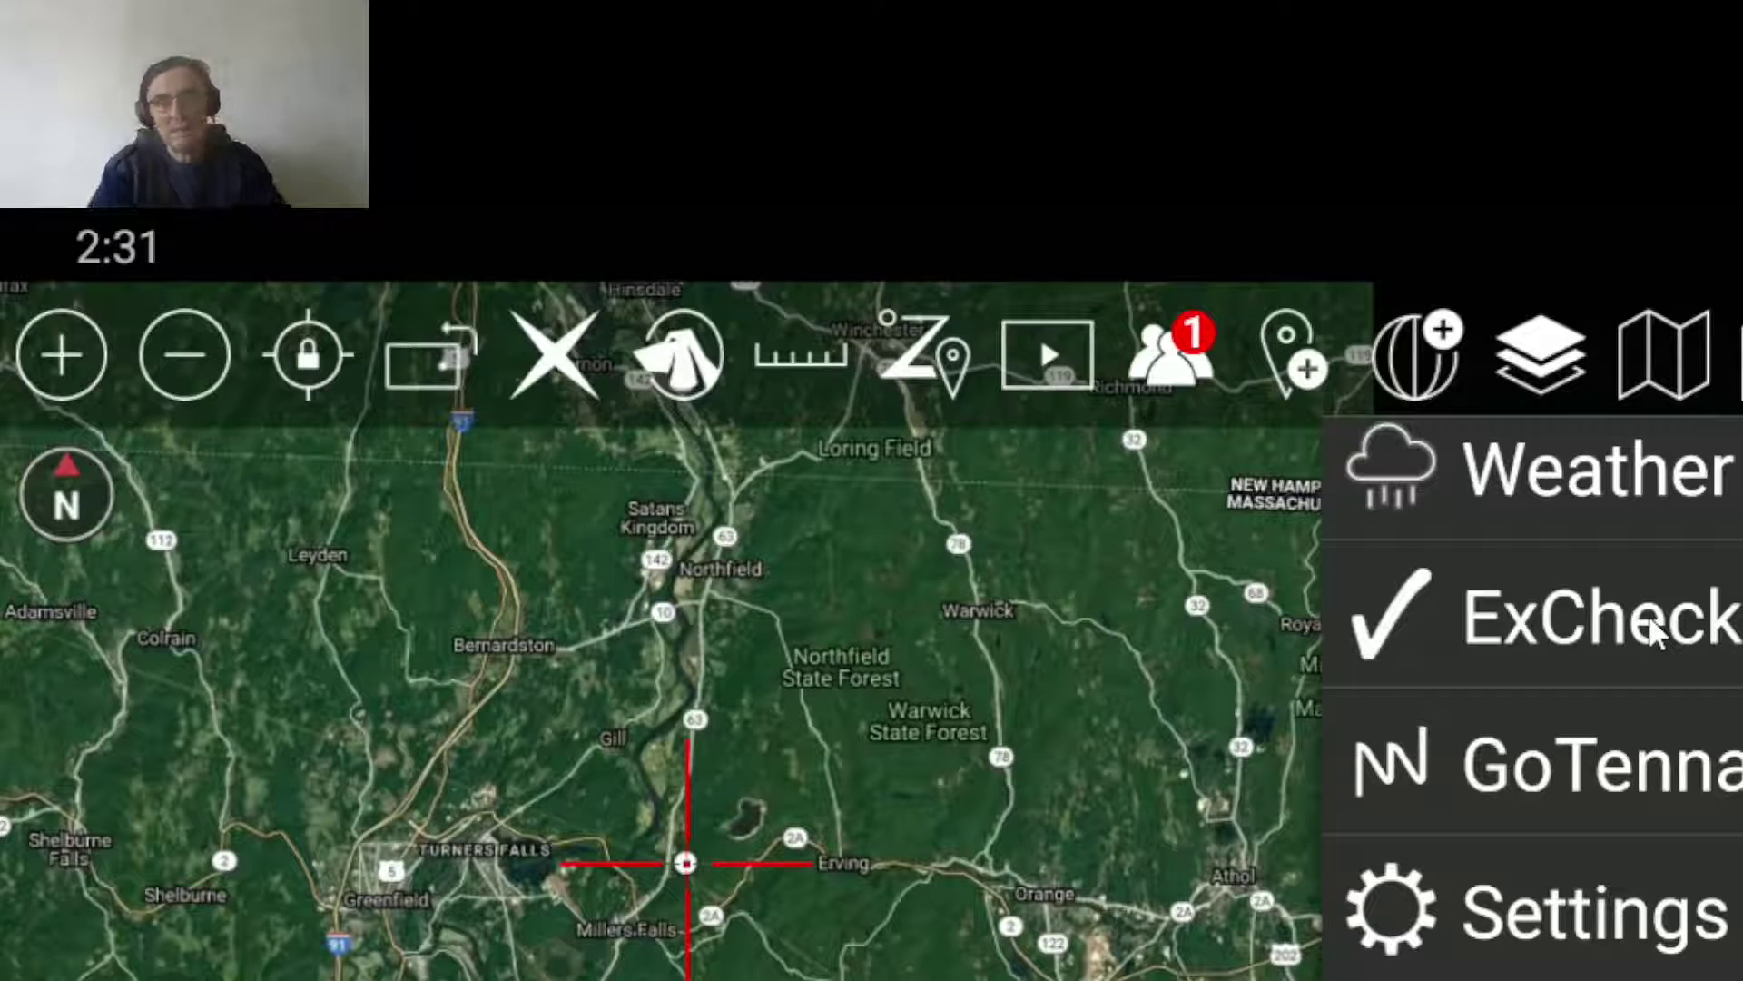
scroll(1585, 874, "up", 2)
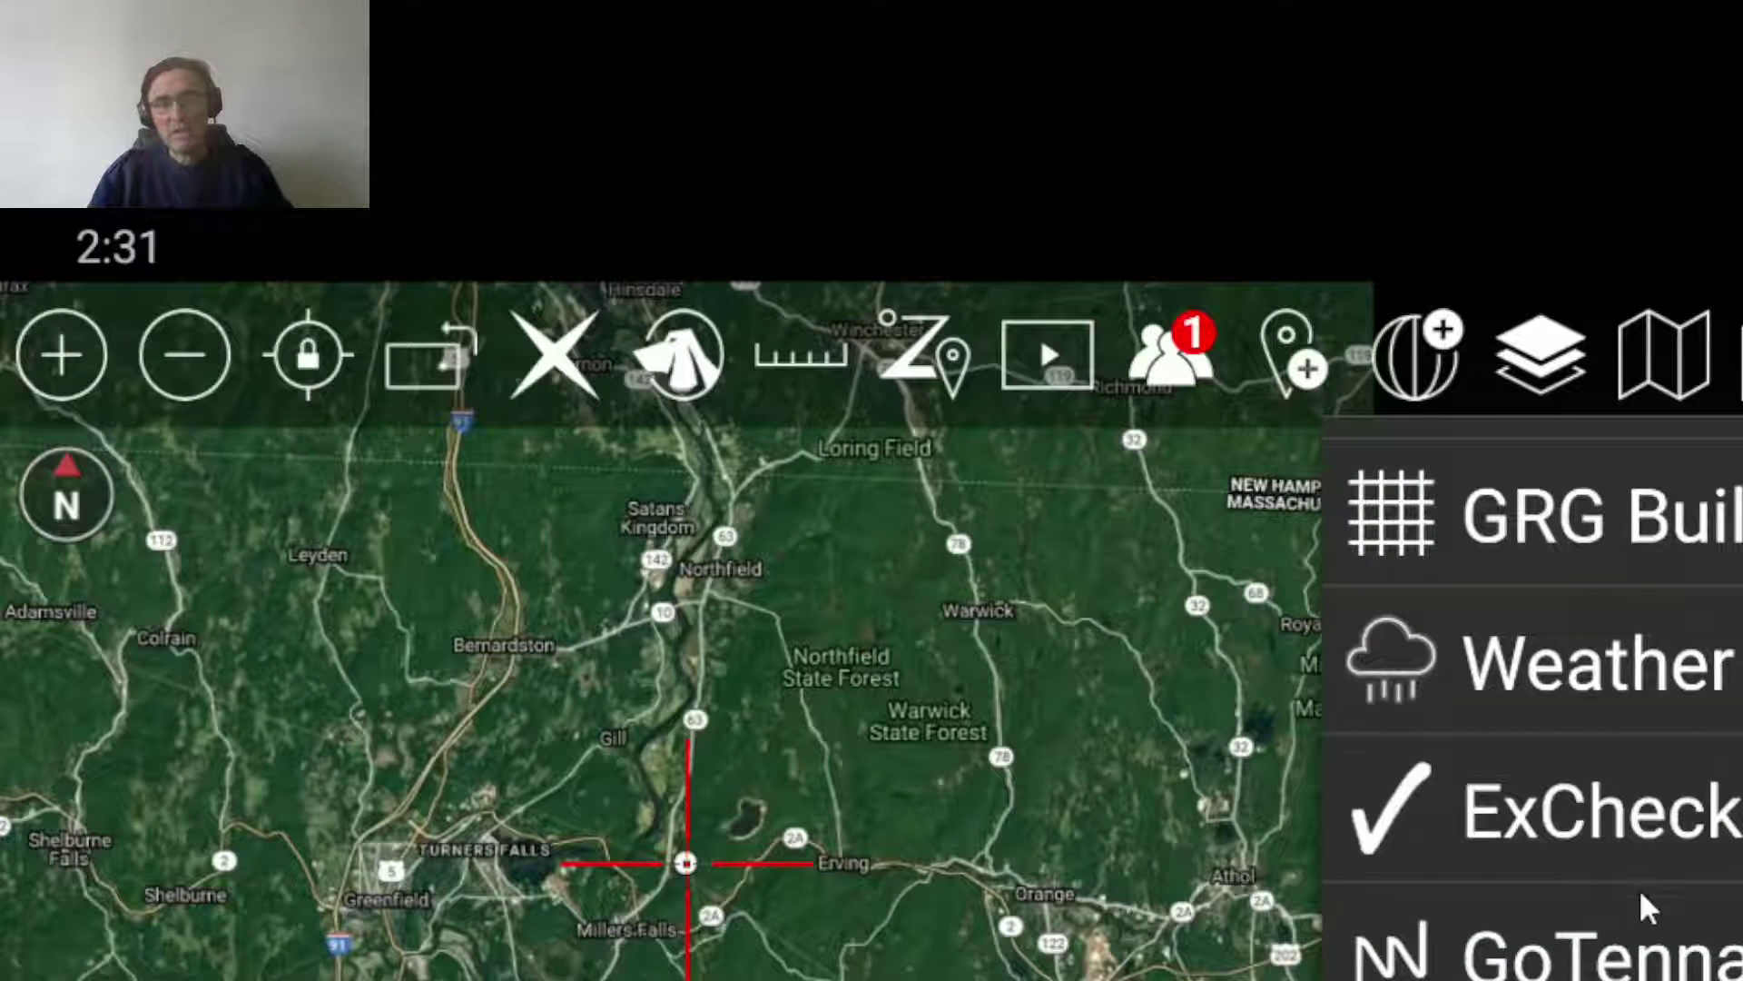
scroll(1586, 770, "up", 2)
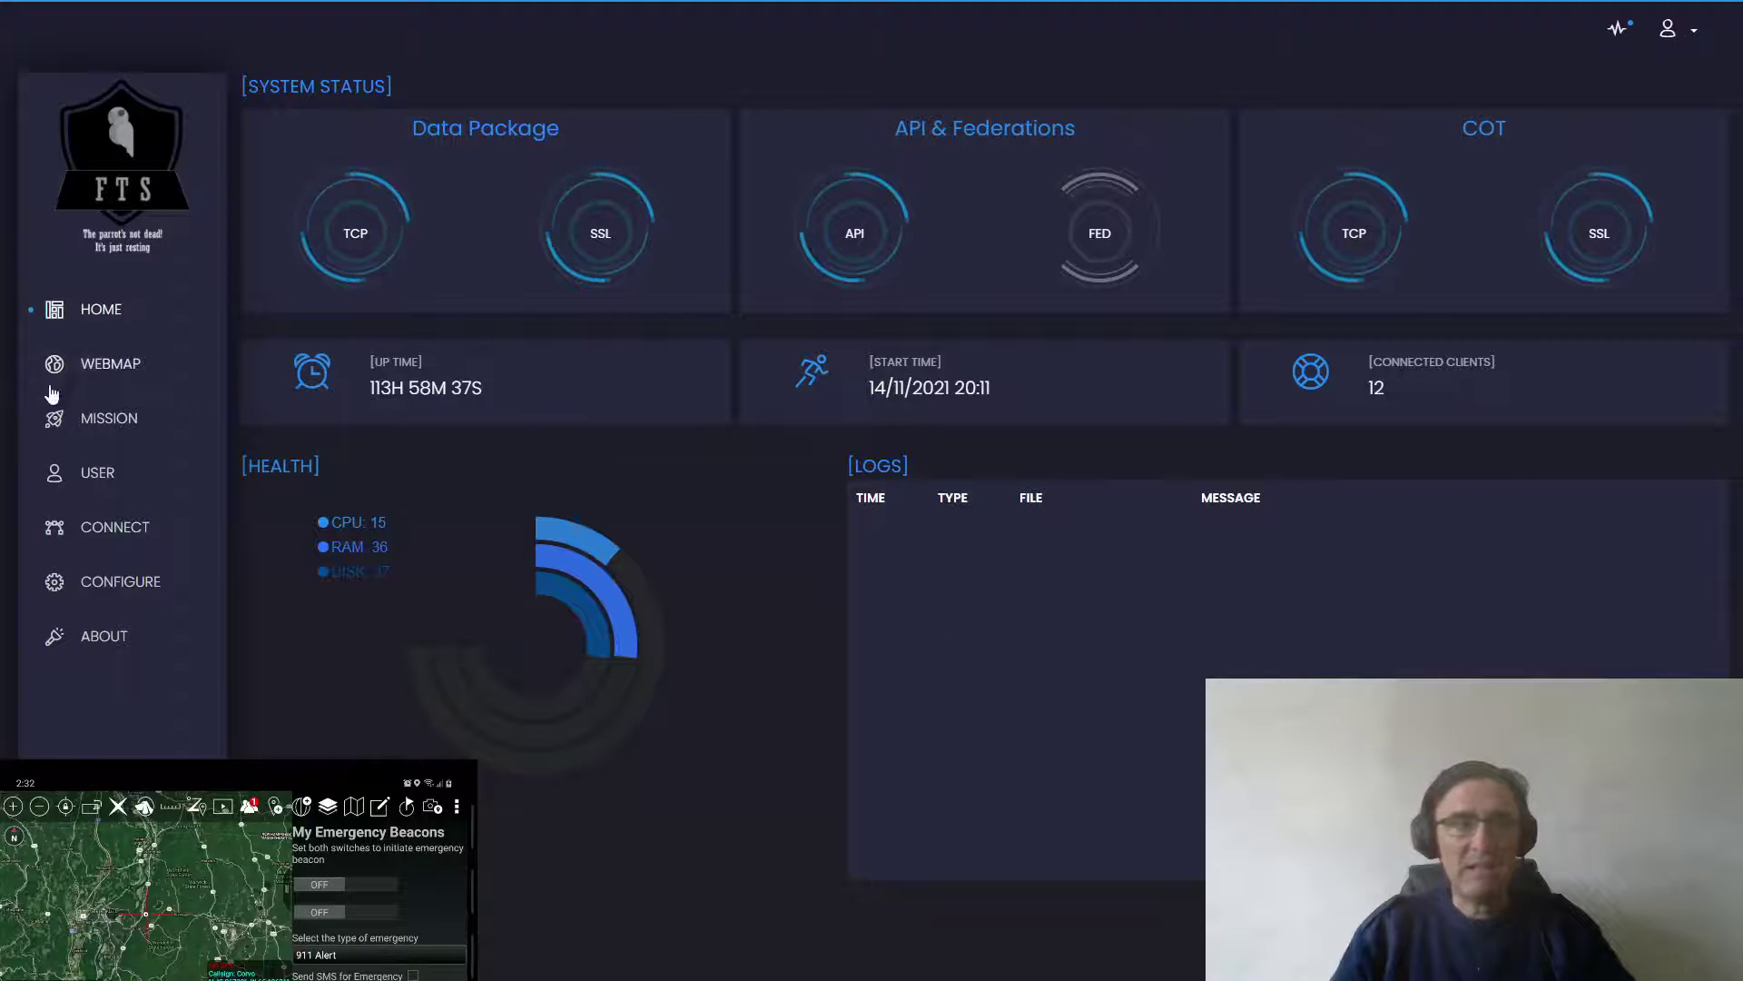
Open the FreeTAKServer WEBMAP and zoom out to cover Quebec, Maine and New England.
left_click(113, 367)
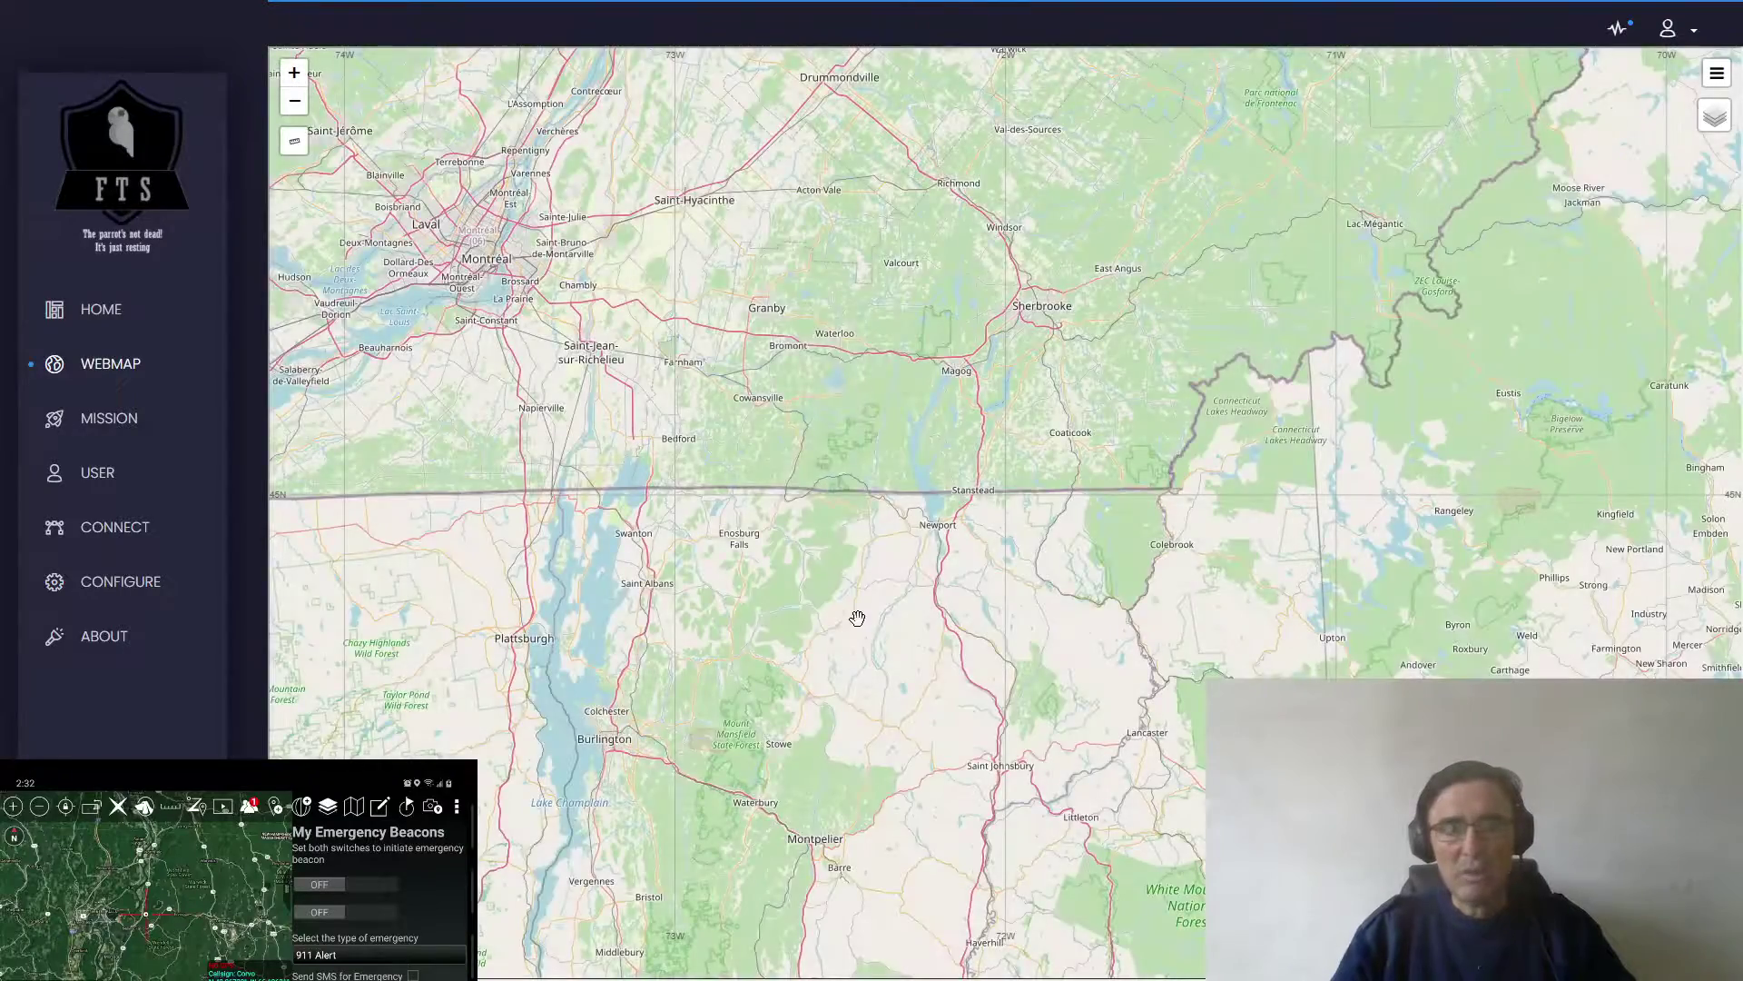
scroll(857, 617, "down", 4)
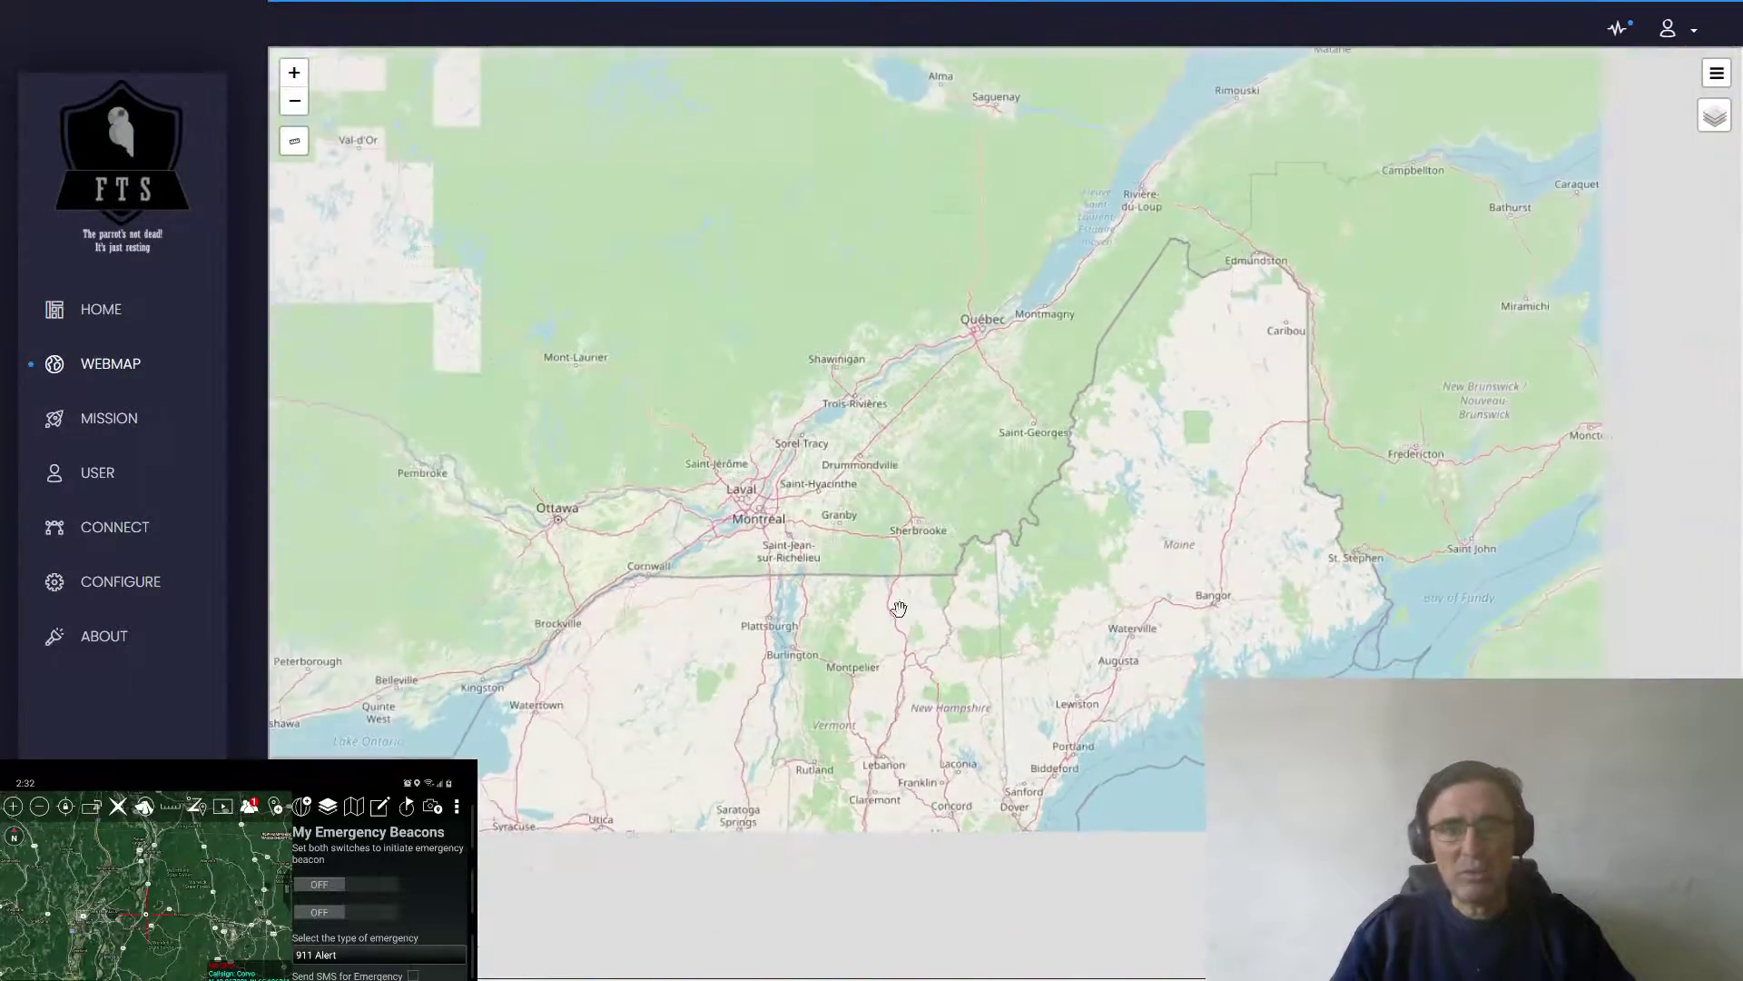
scroll(926, 621, "down", 2)
left_click_drag(832, 727, 896, 549)
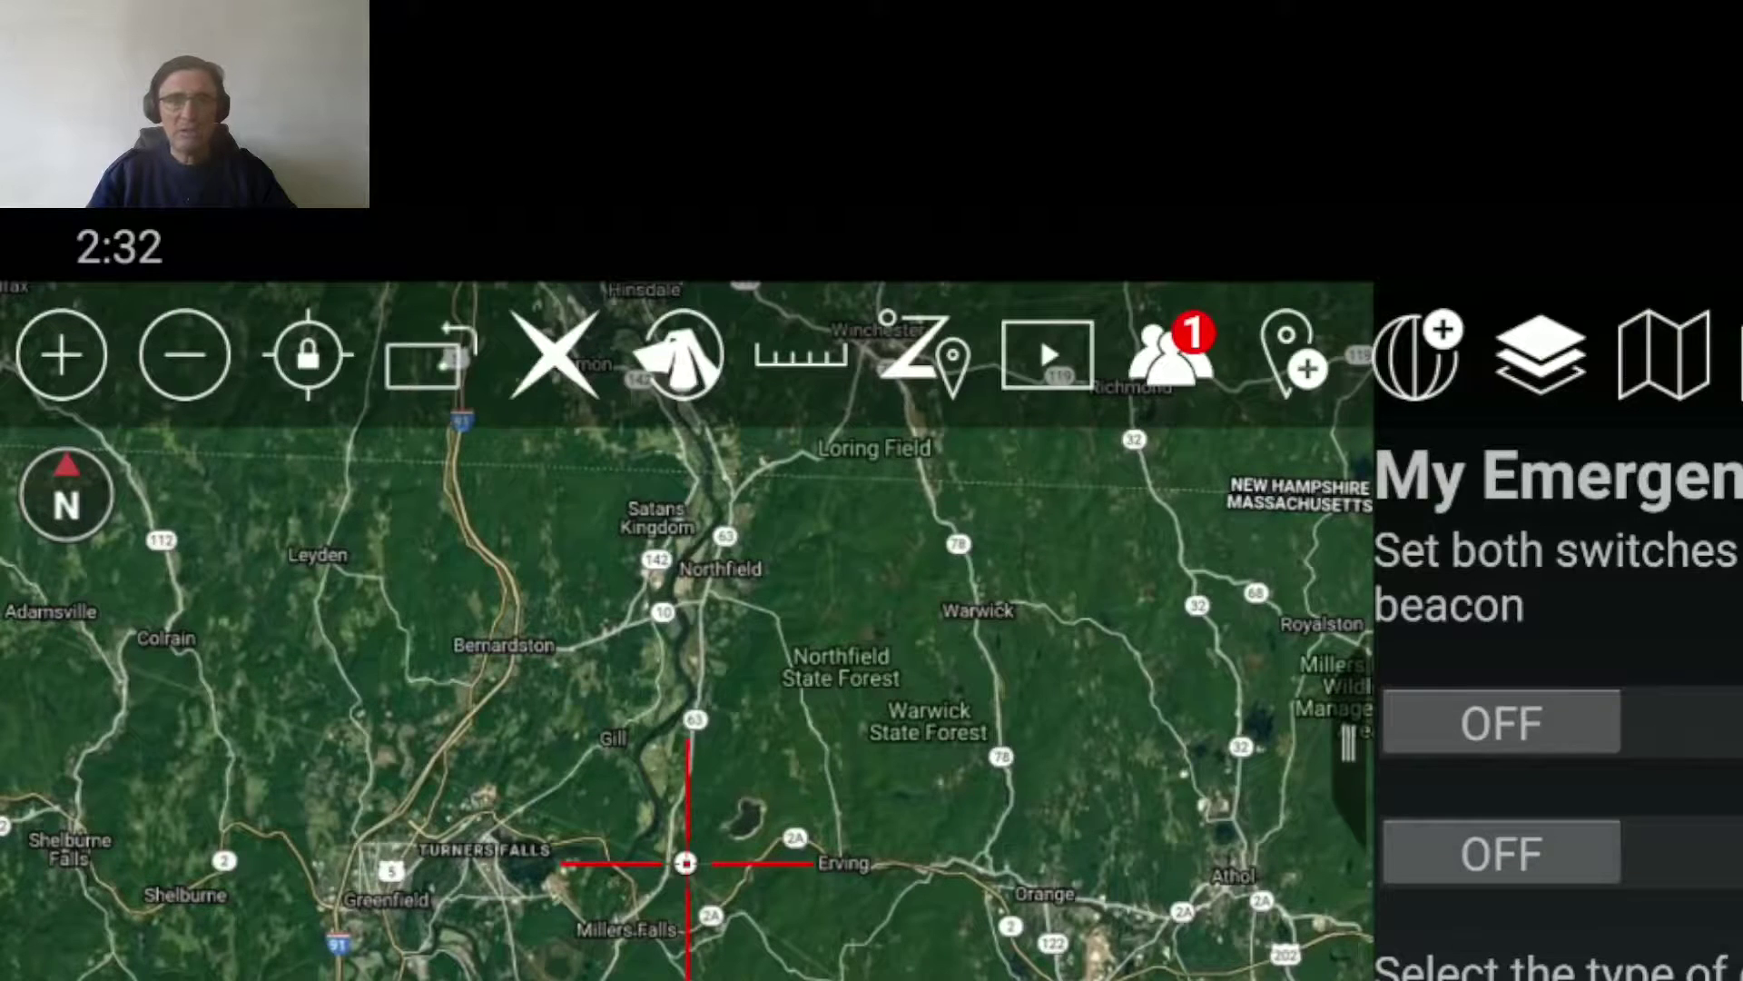
Centre the ATAK map on the cyan contact near Cedar Rapids, Iowa, via the Contacts list.
scroll(675, 935, "down", 5)
scroll(677, 940, "down", 4)
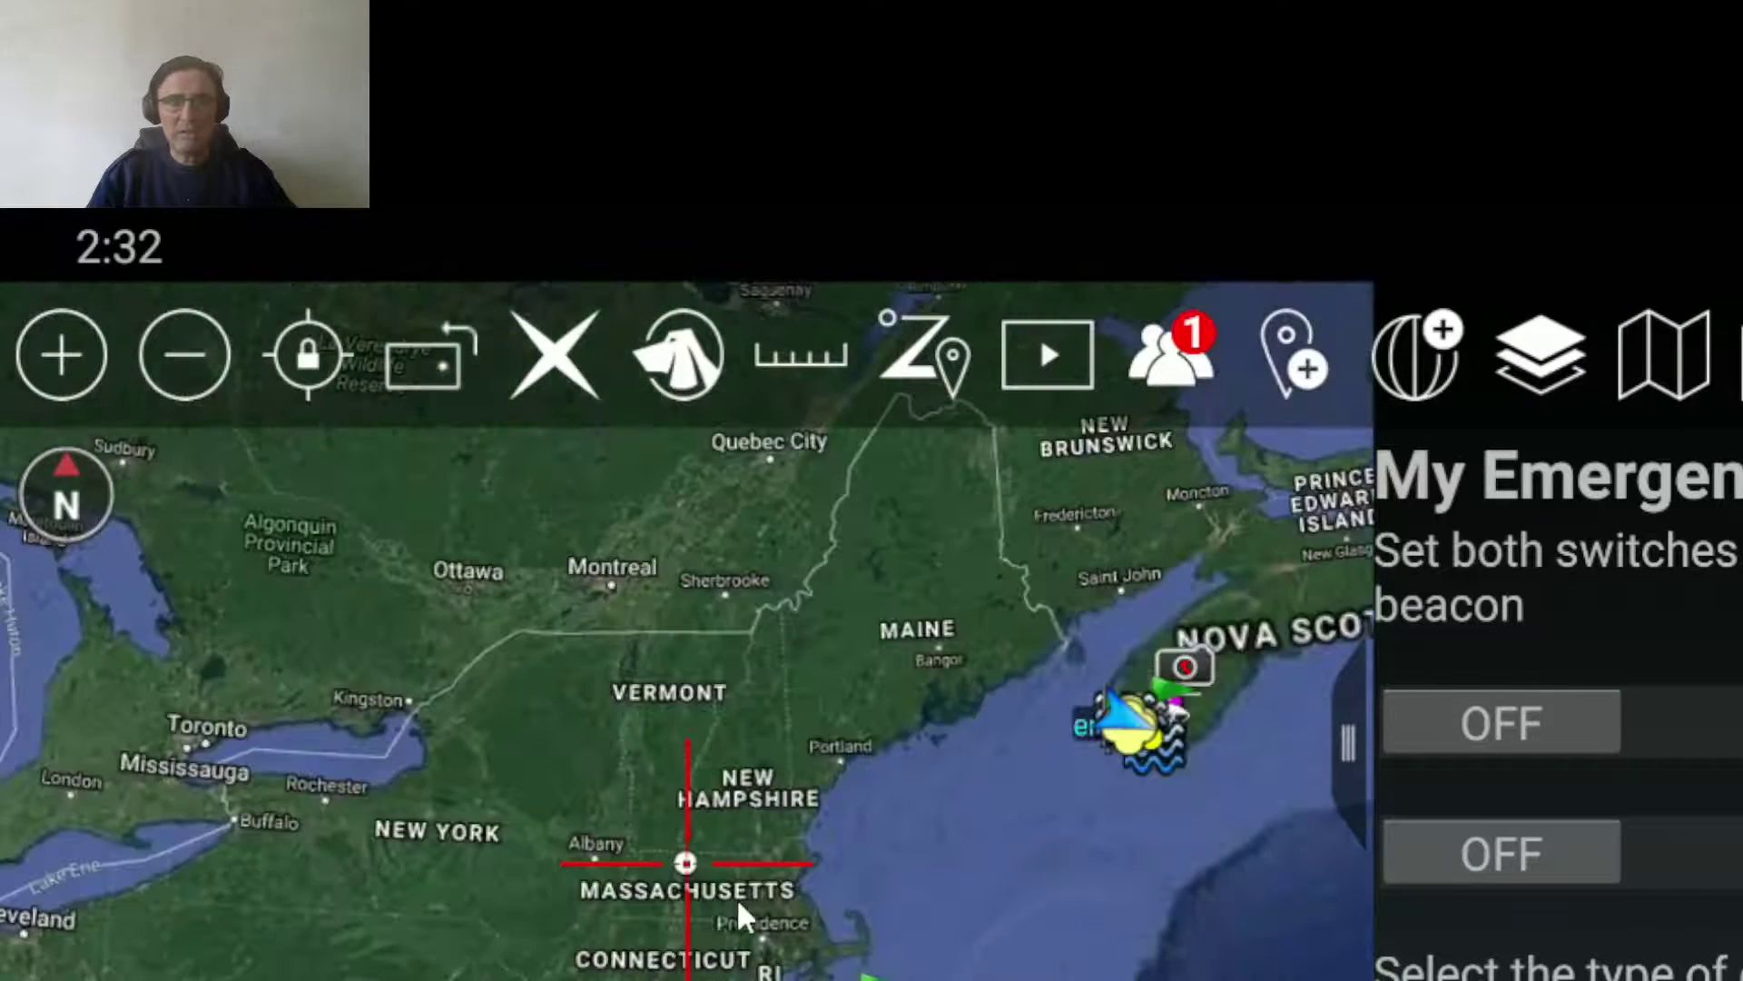
left_click_drag(685, 902, 689, 662)
scroll(788, 779, "down", 4)
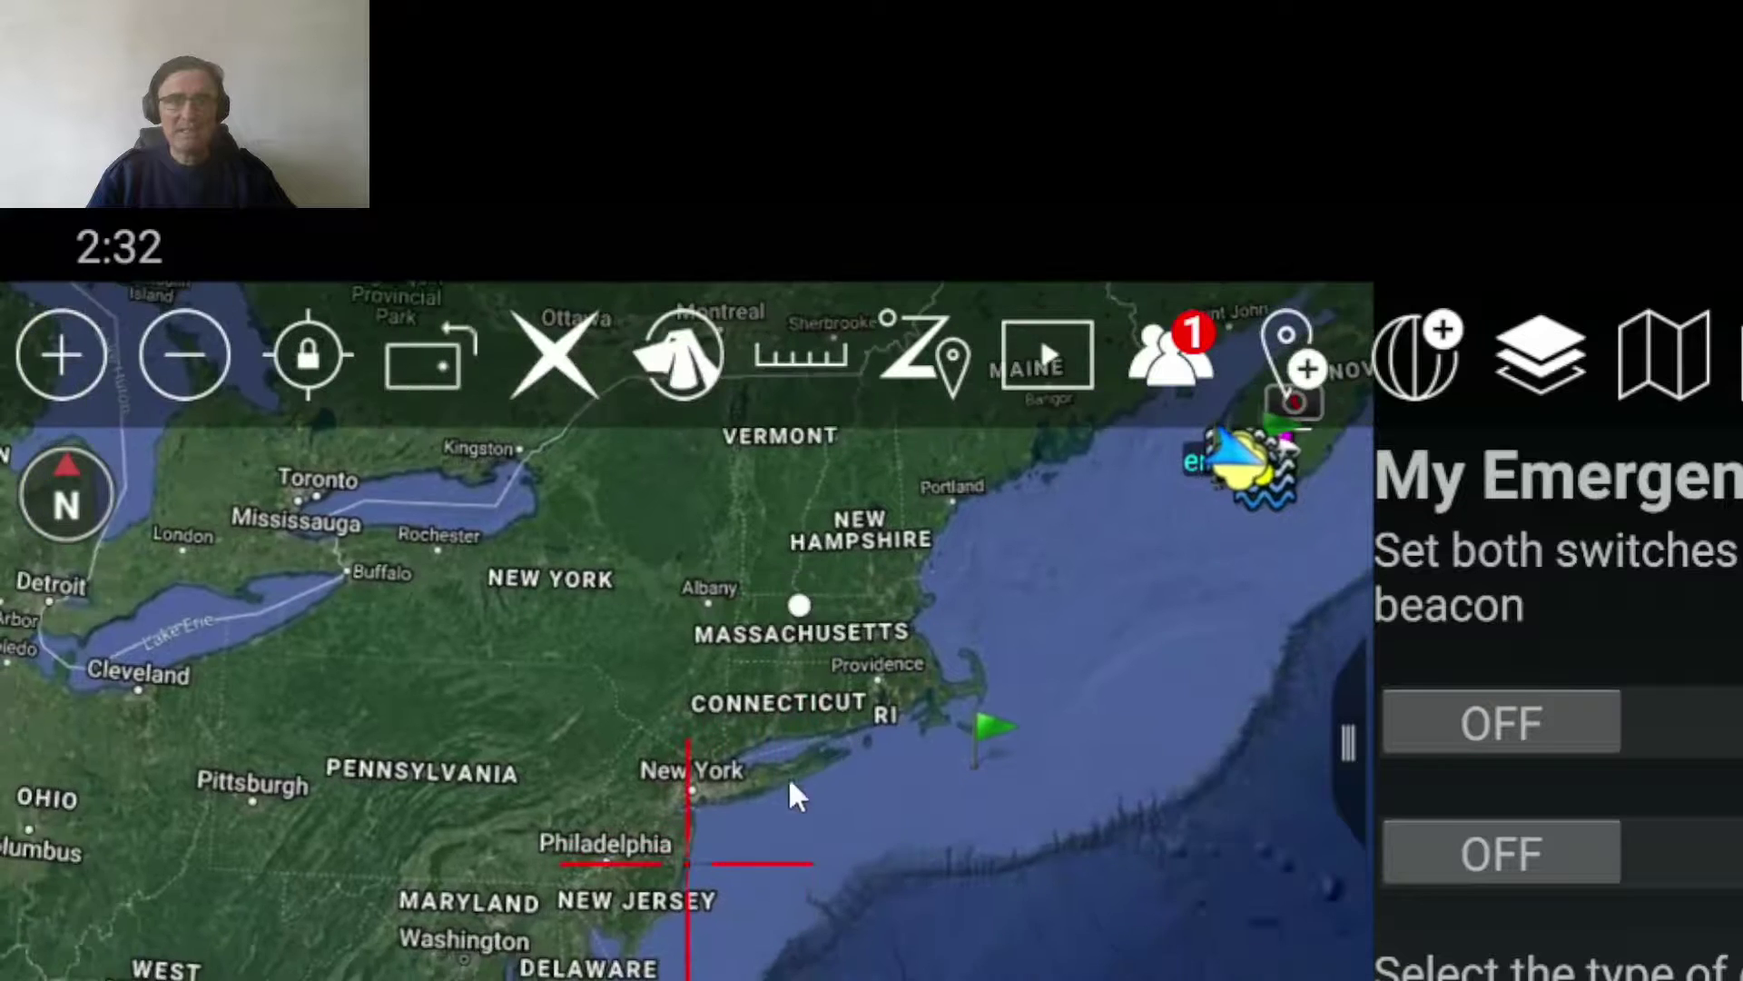
scroll(592, 970, "down", 4)
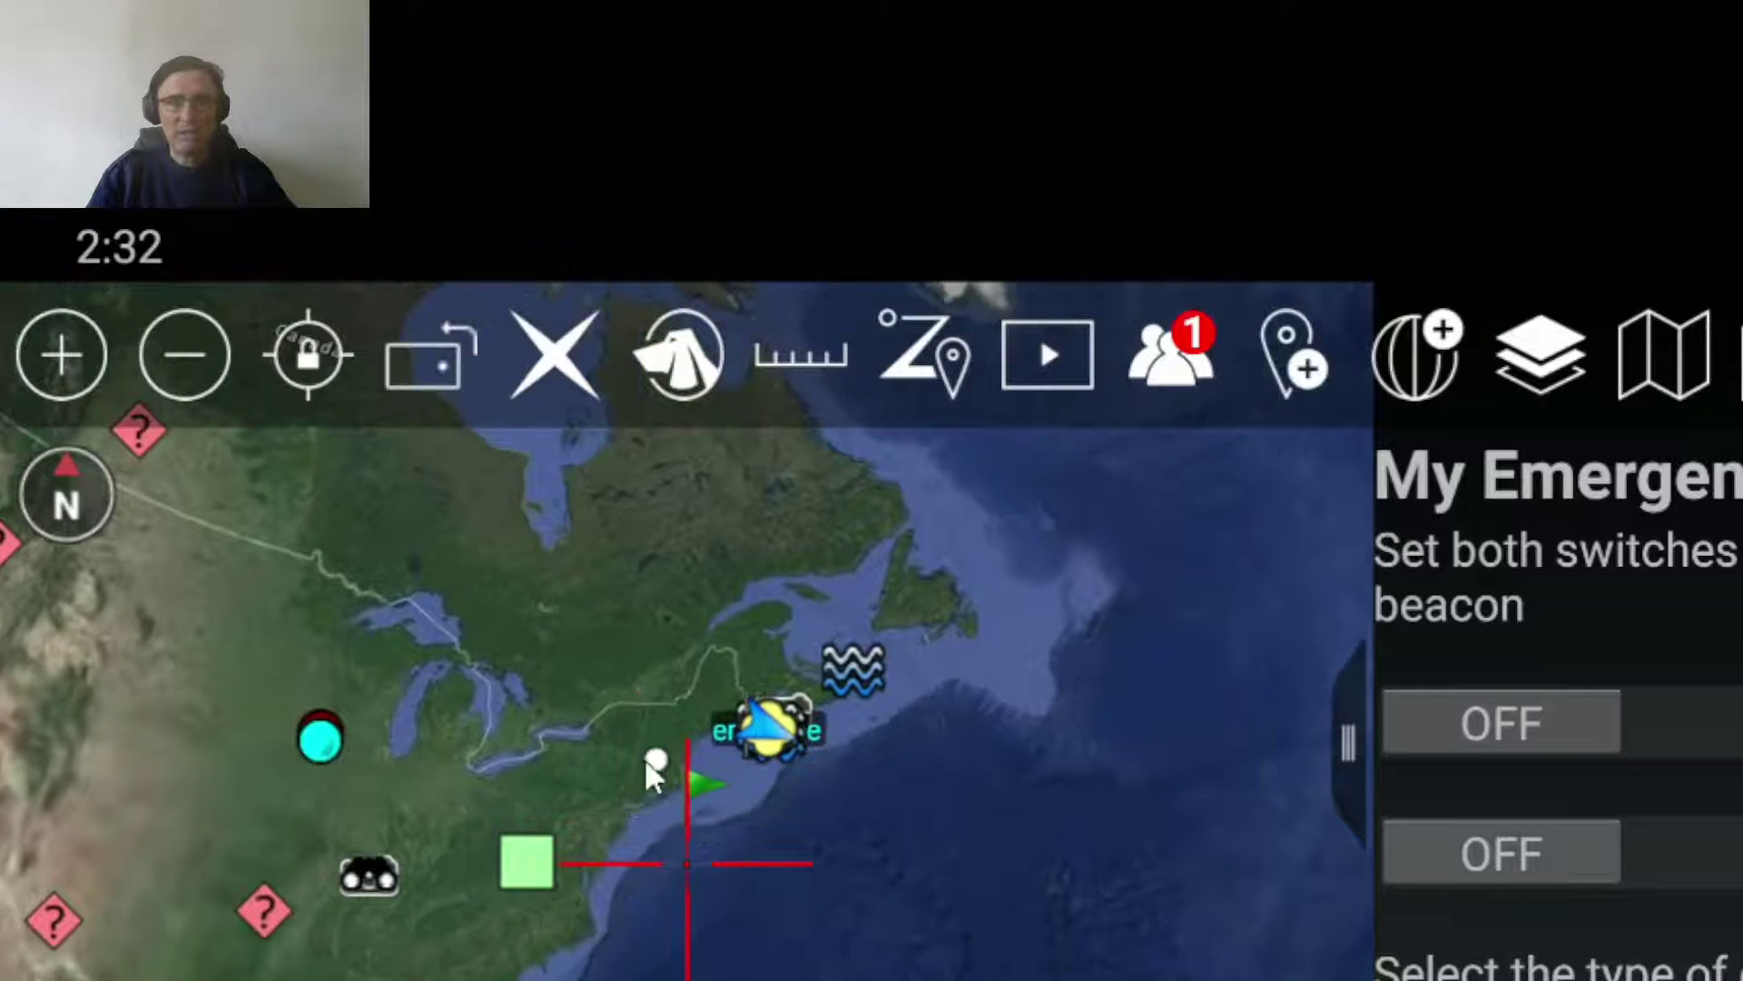
left_click_drag(657, 810, 826, 852)
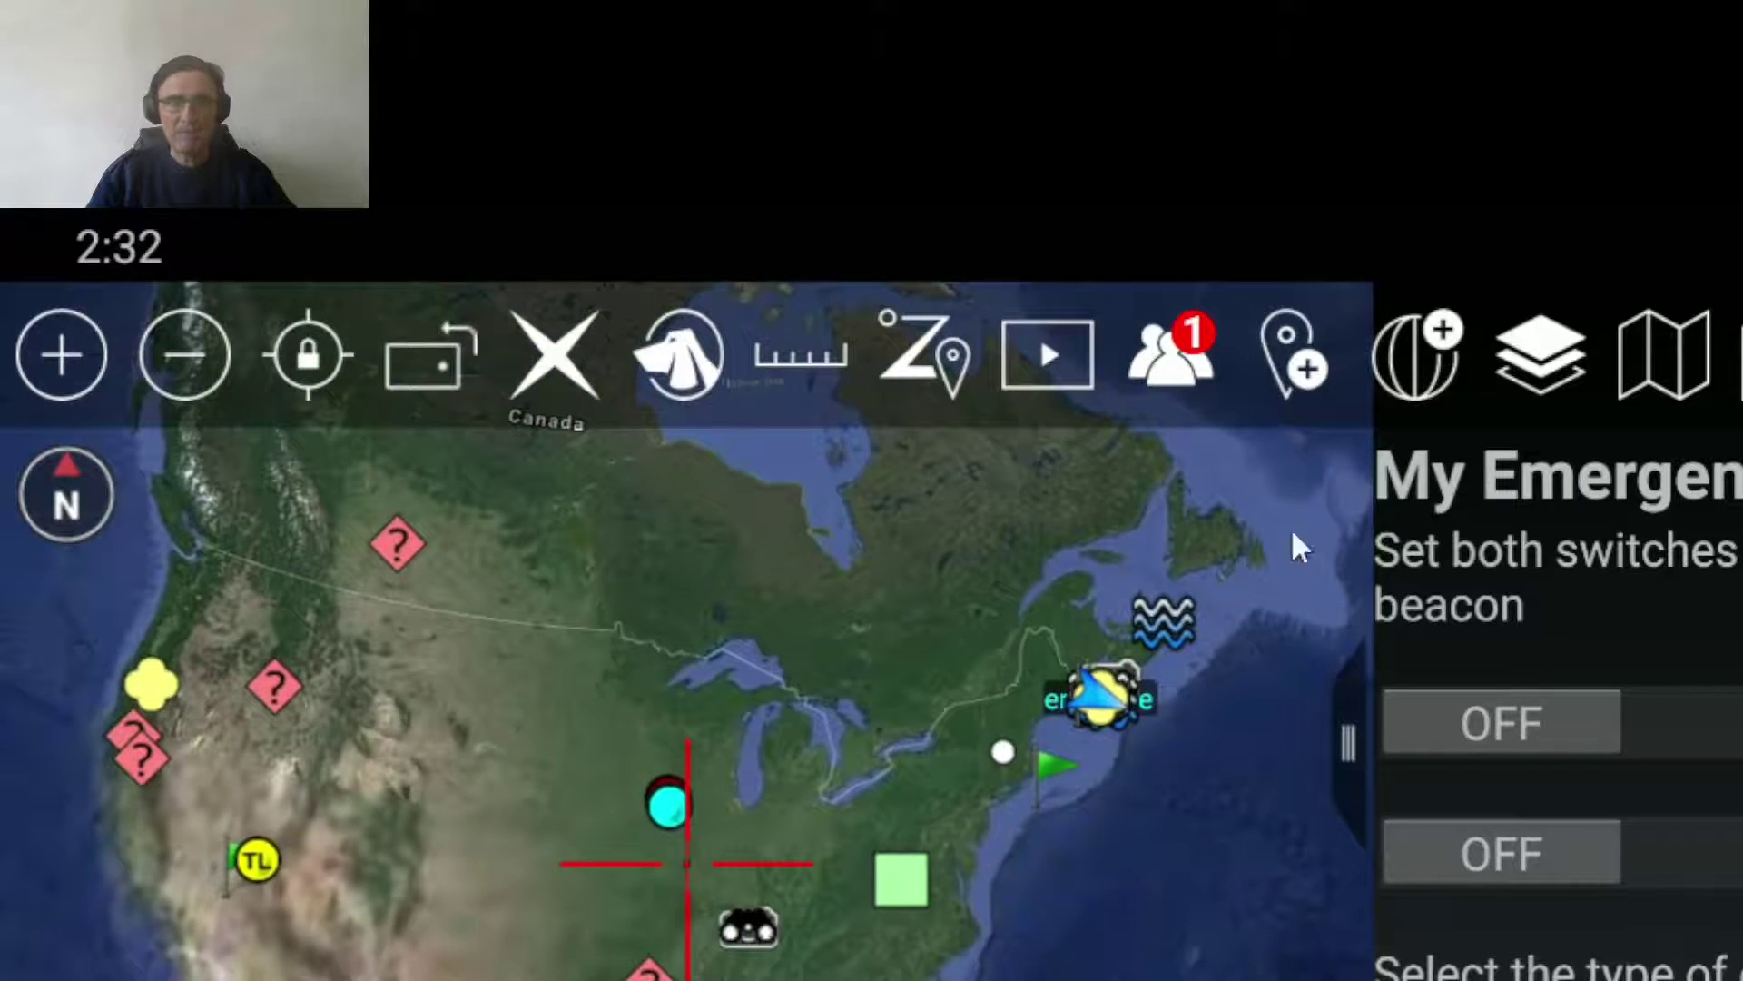
left_click(1193, 376)
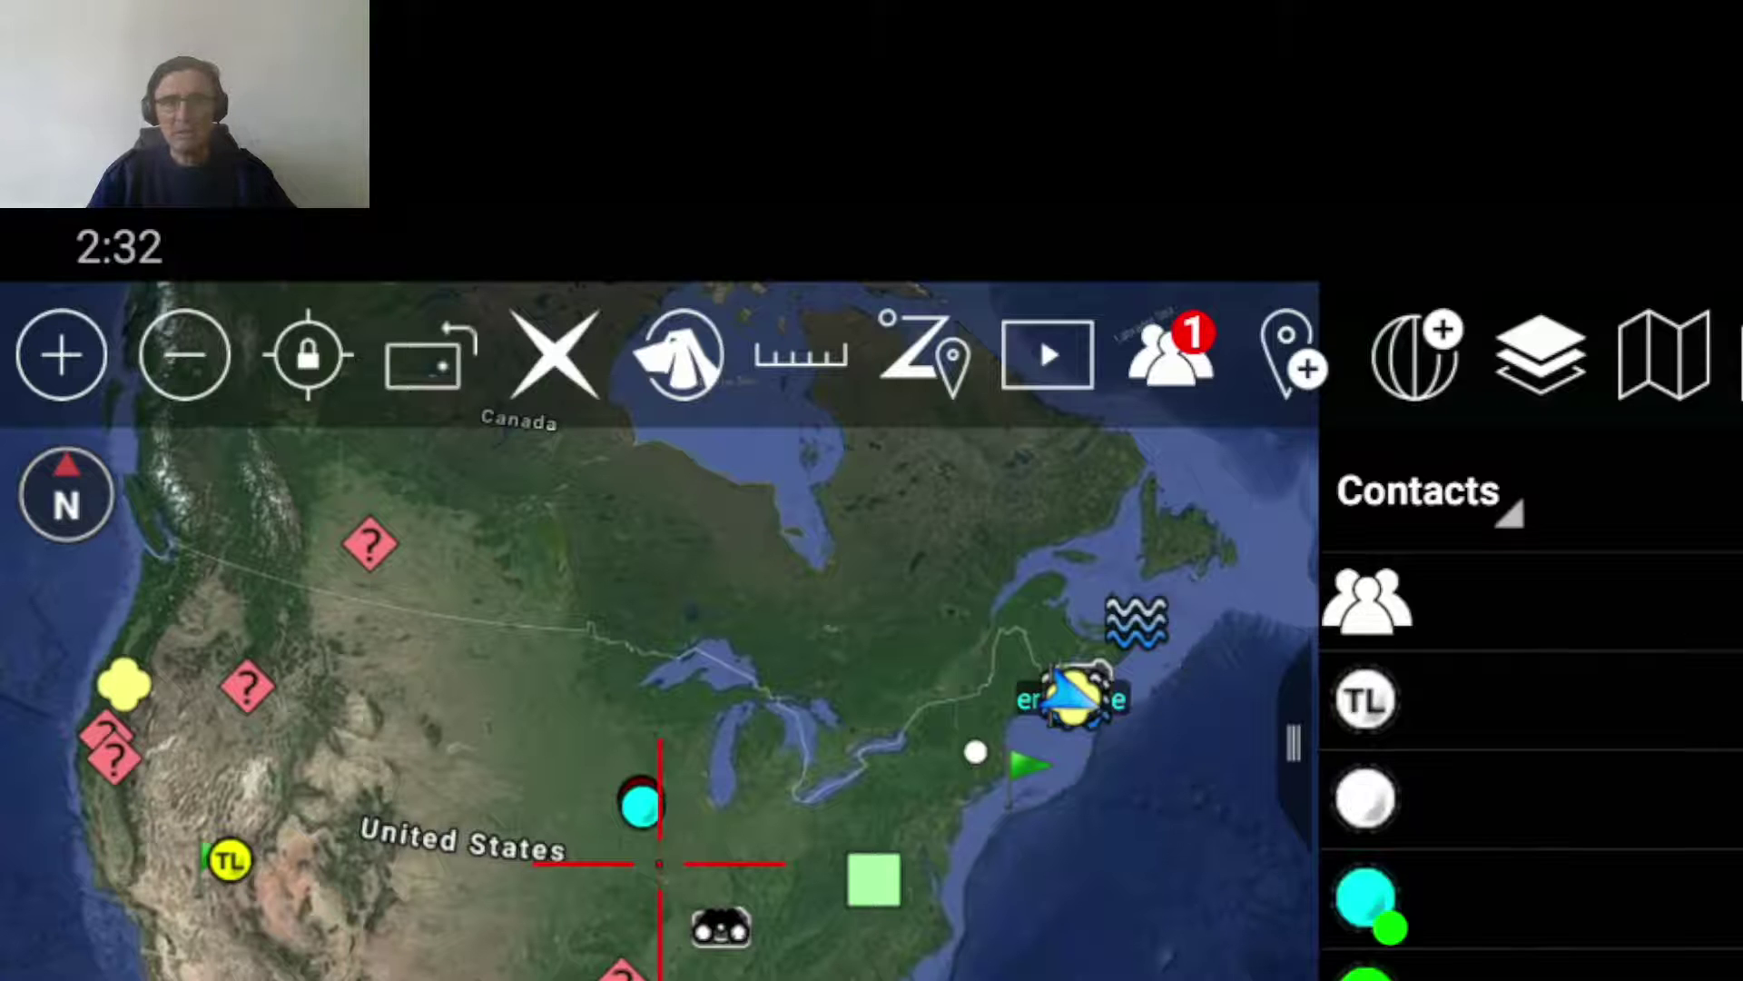
left_click(1371, 913)
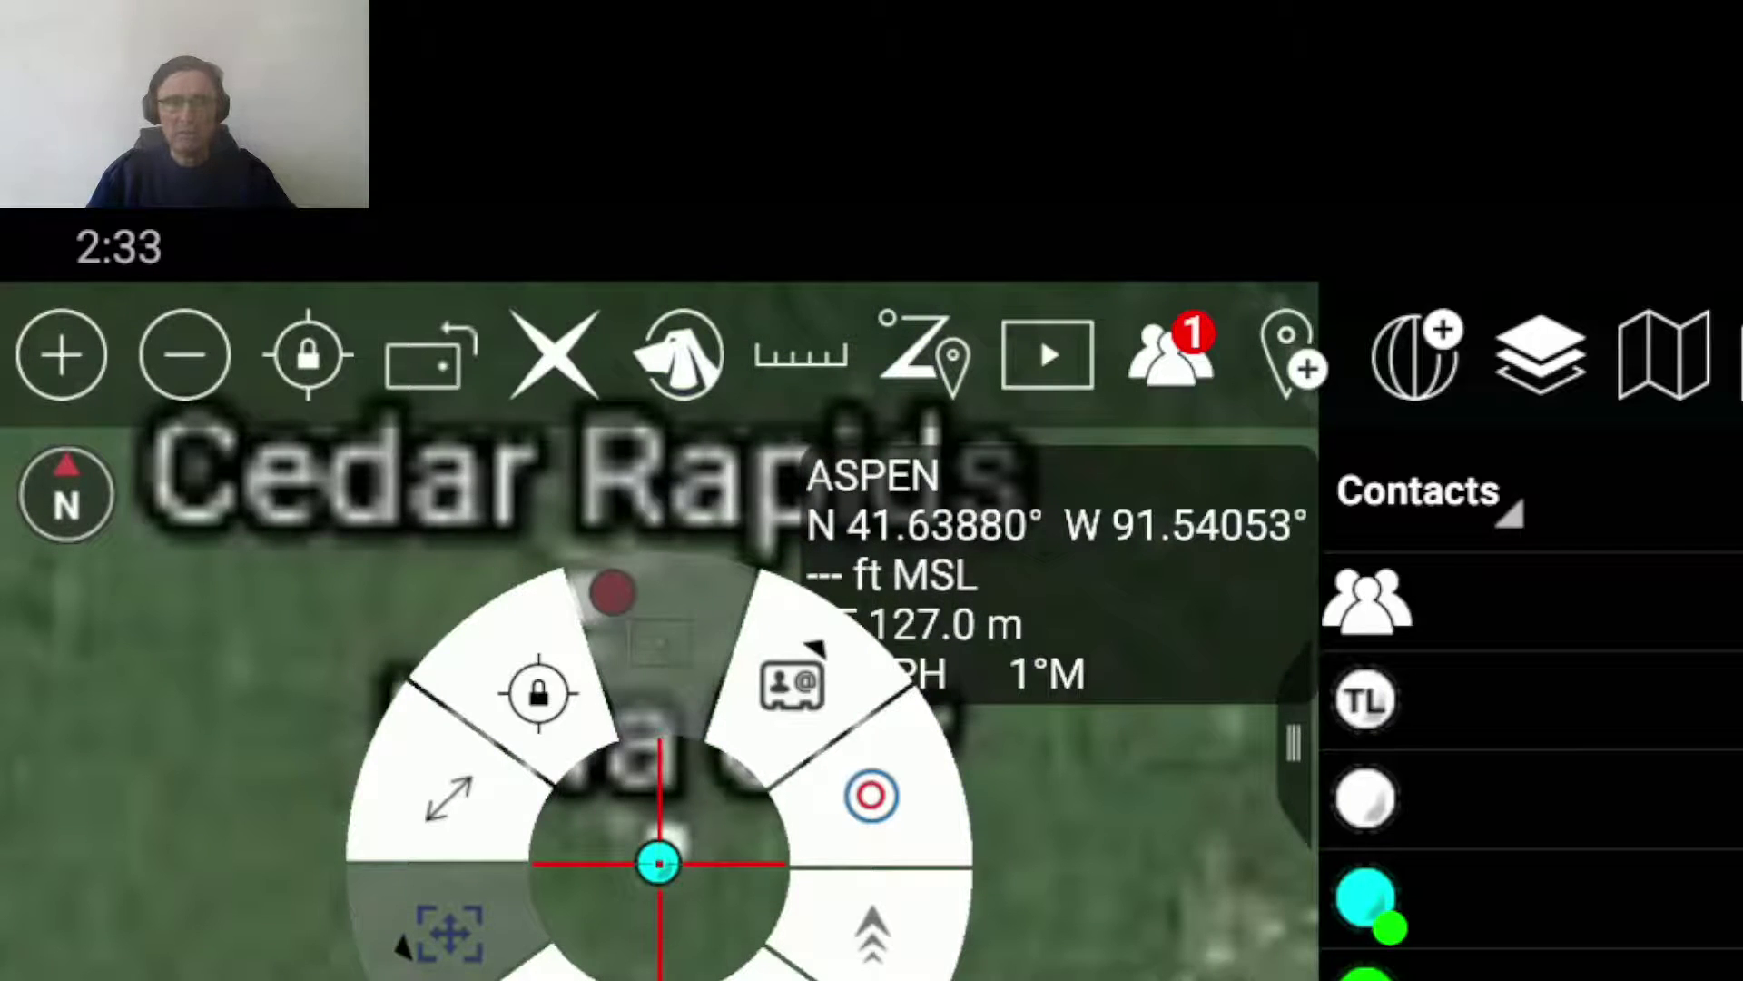
left_click(748, 926)
scroll(705, 826, "down", 2)
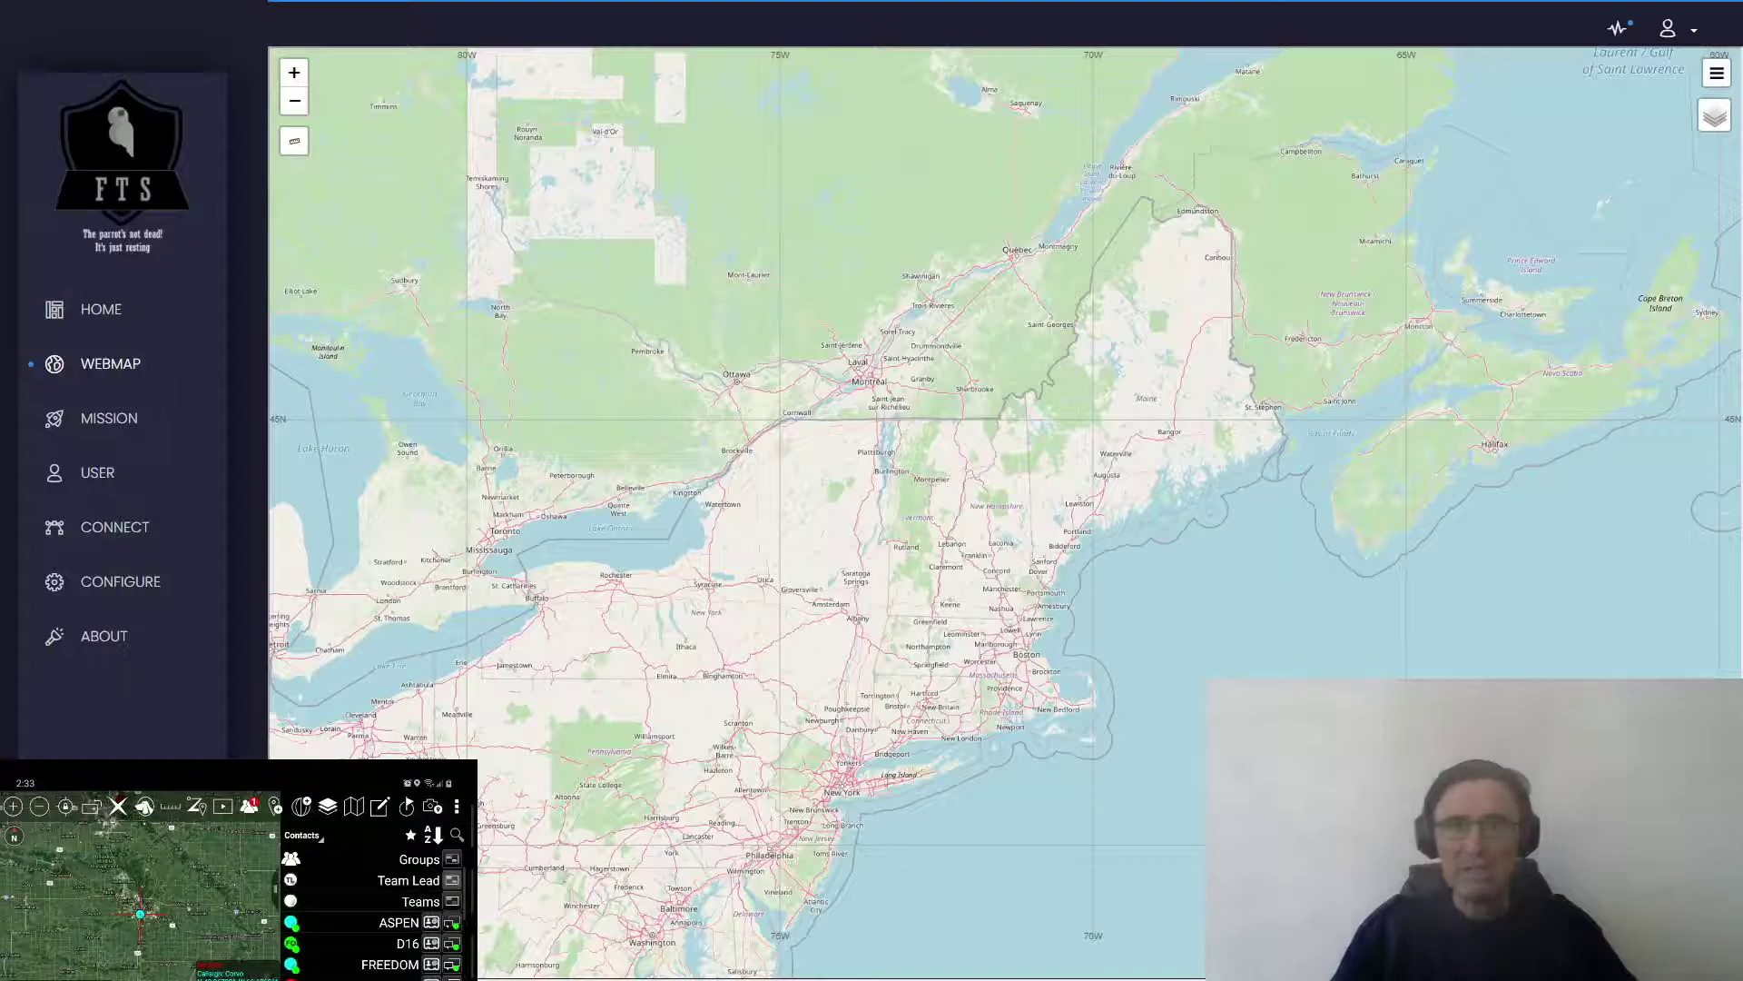
Pan the webmap west to Iowa, centring ASPEN's marker between Des Moines and Davenport.
left_click_drag(613, 631, 839, 567)
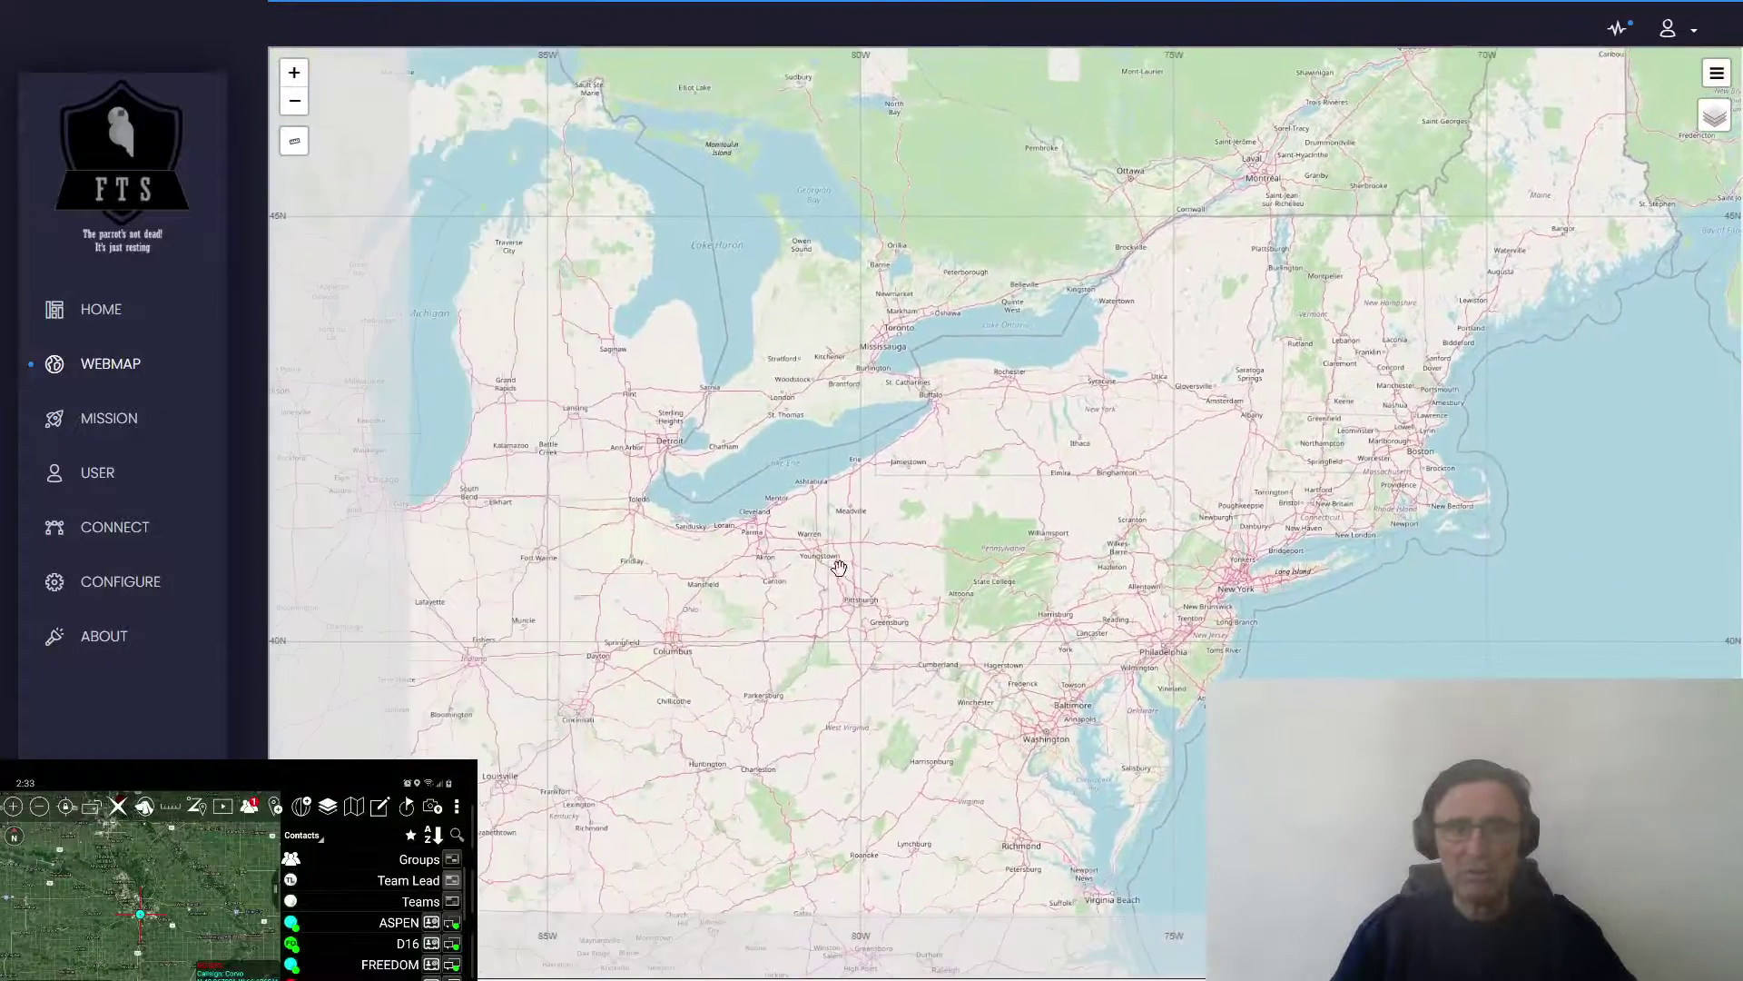
scroll(839, 568, "down", 2)
left_click_drag(669, 681, 923, 684)
mouse_move(638, 557)
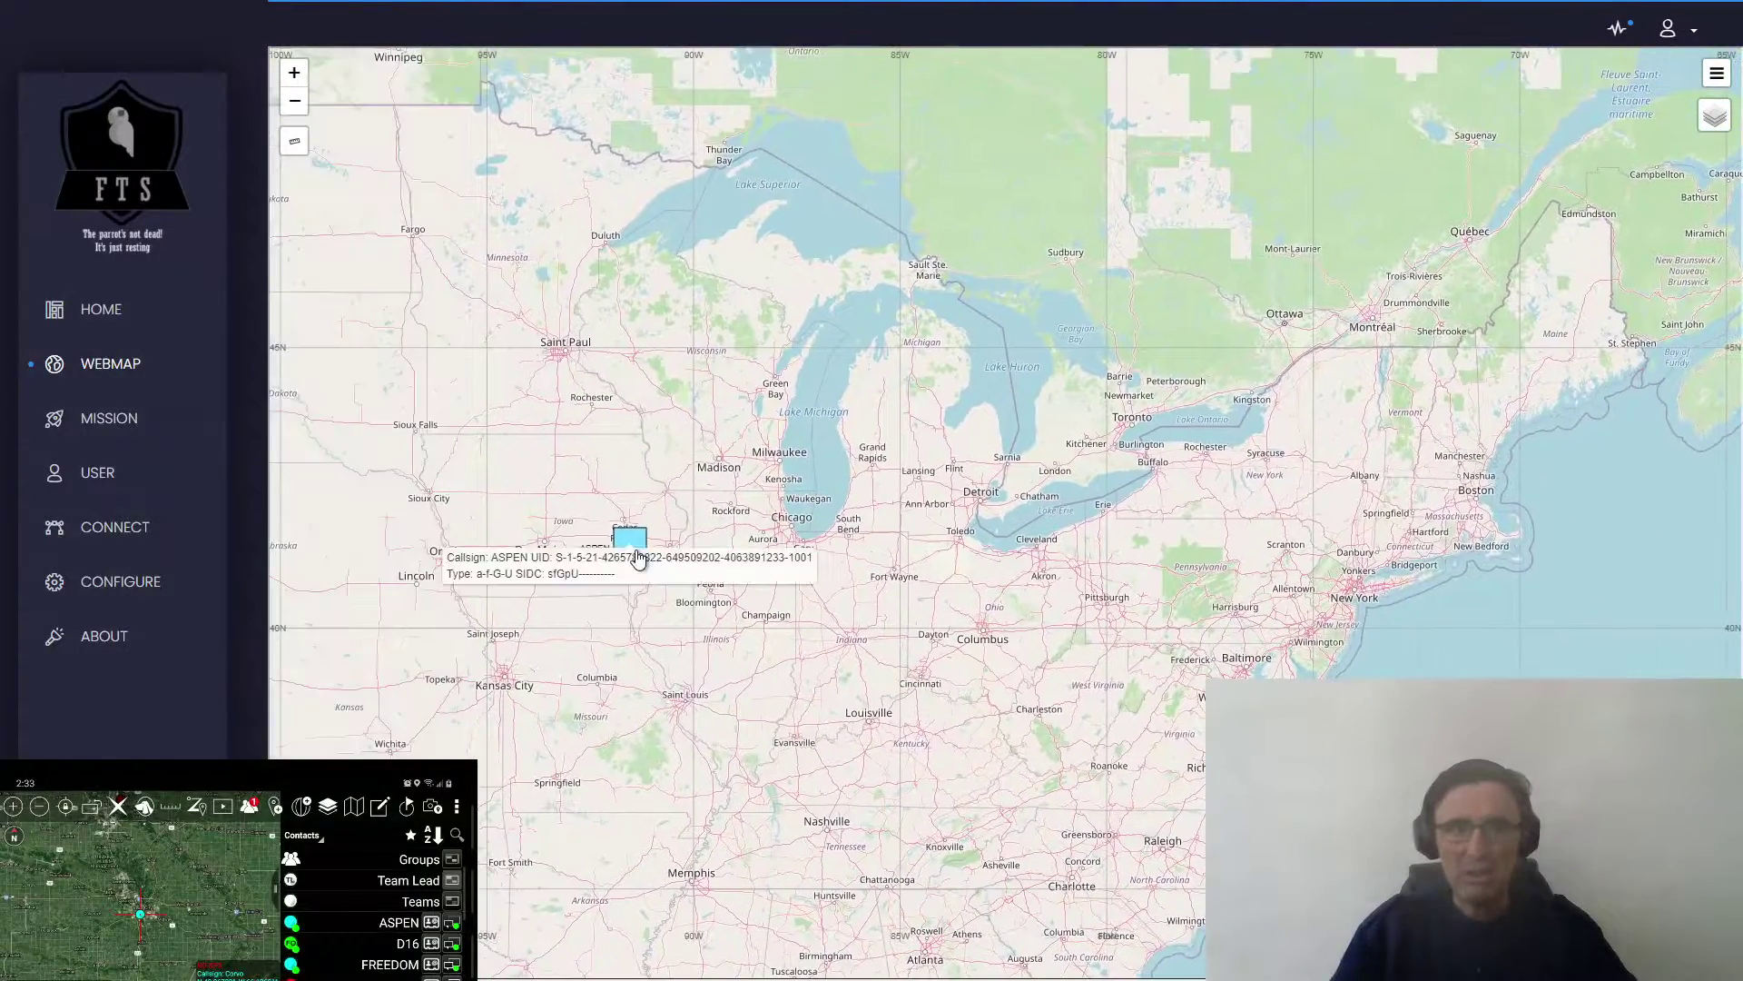
left_click_drag(638, 557, 880, 607)
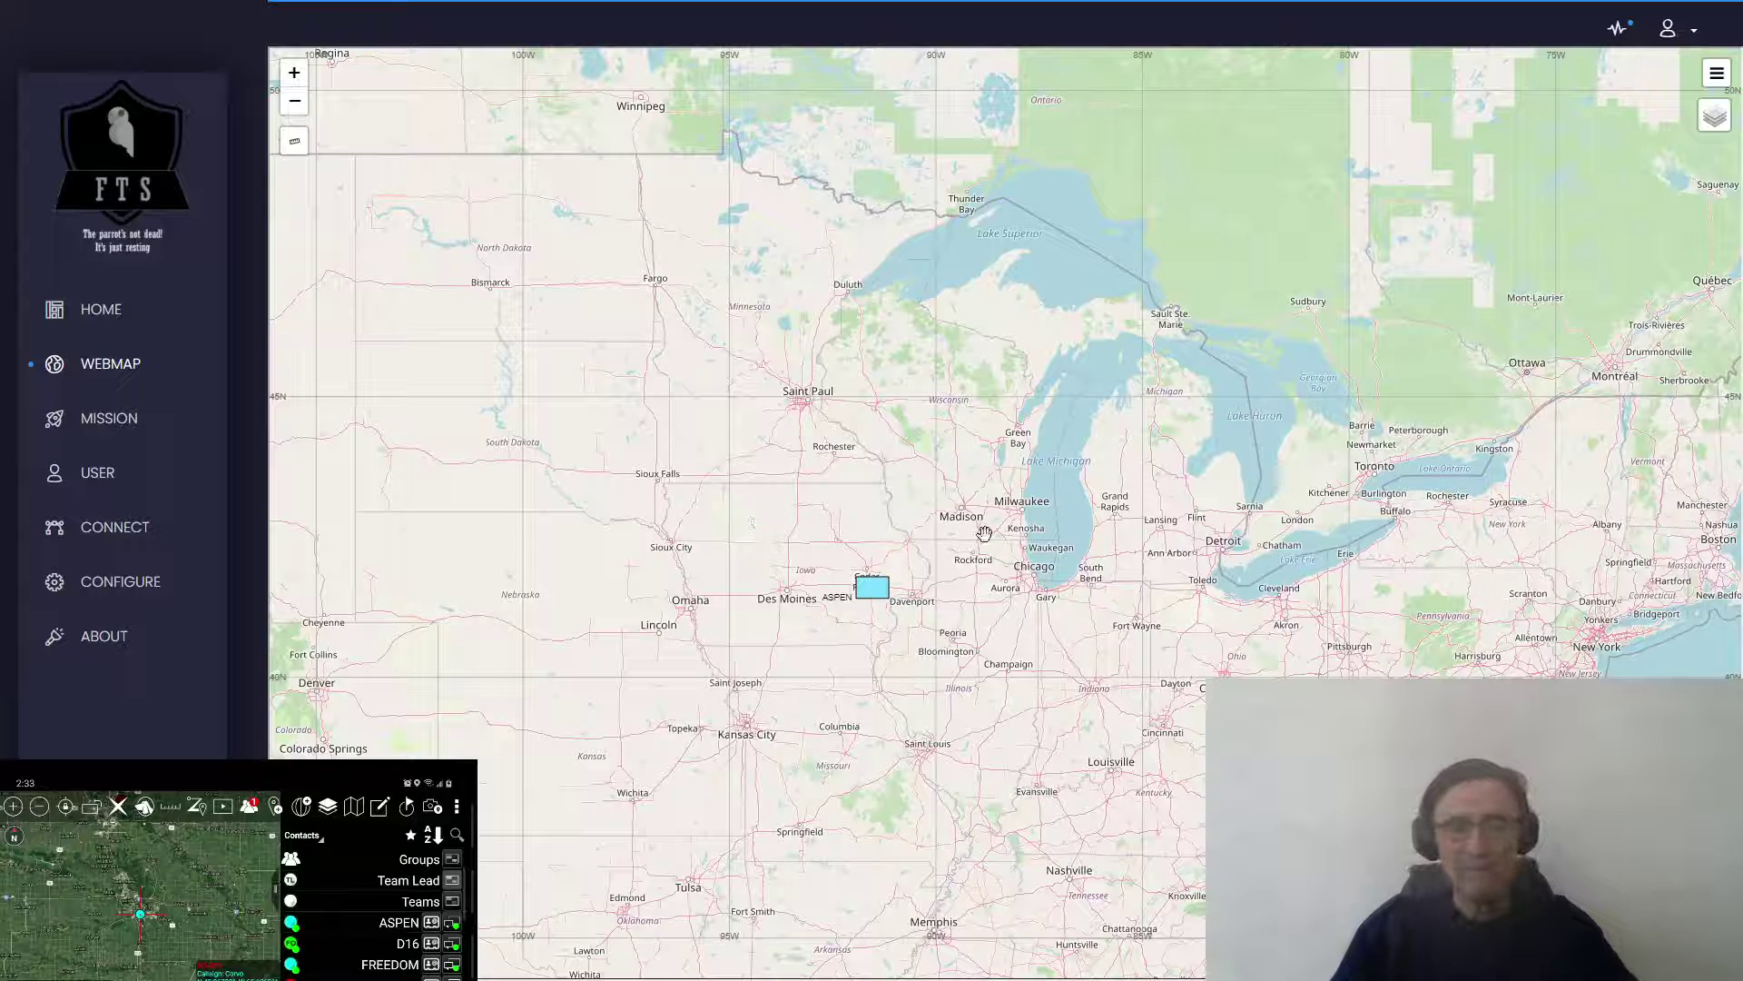
Open the Mission page and scroll past the six data packages to the ExCheck table.
left_click(109, 432)
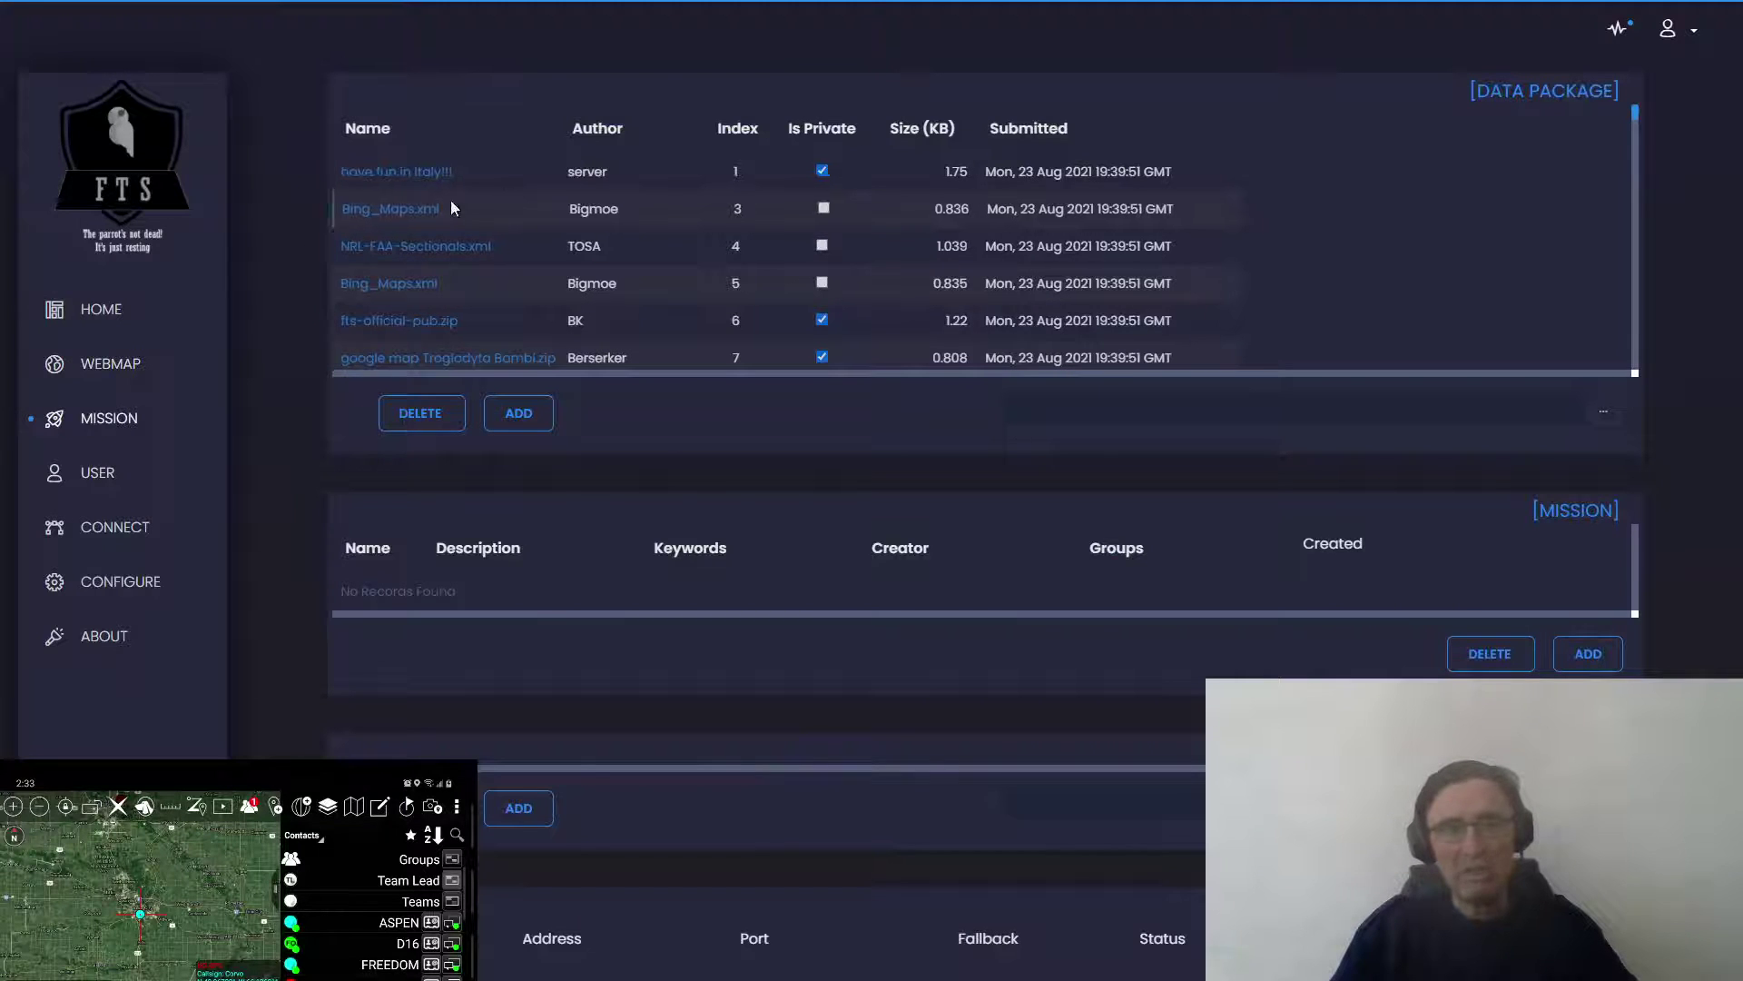
scroll(863, 445, "down", 1)
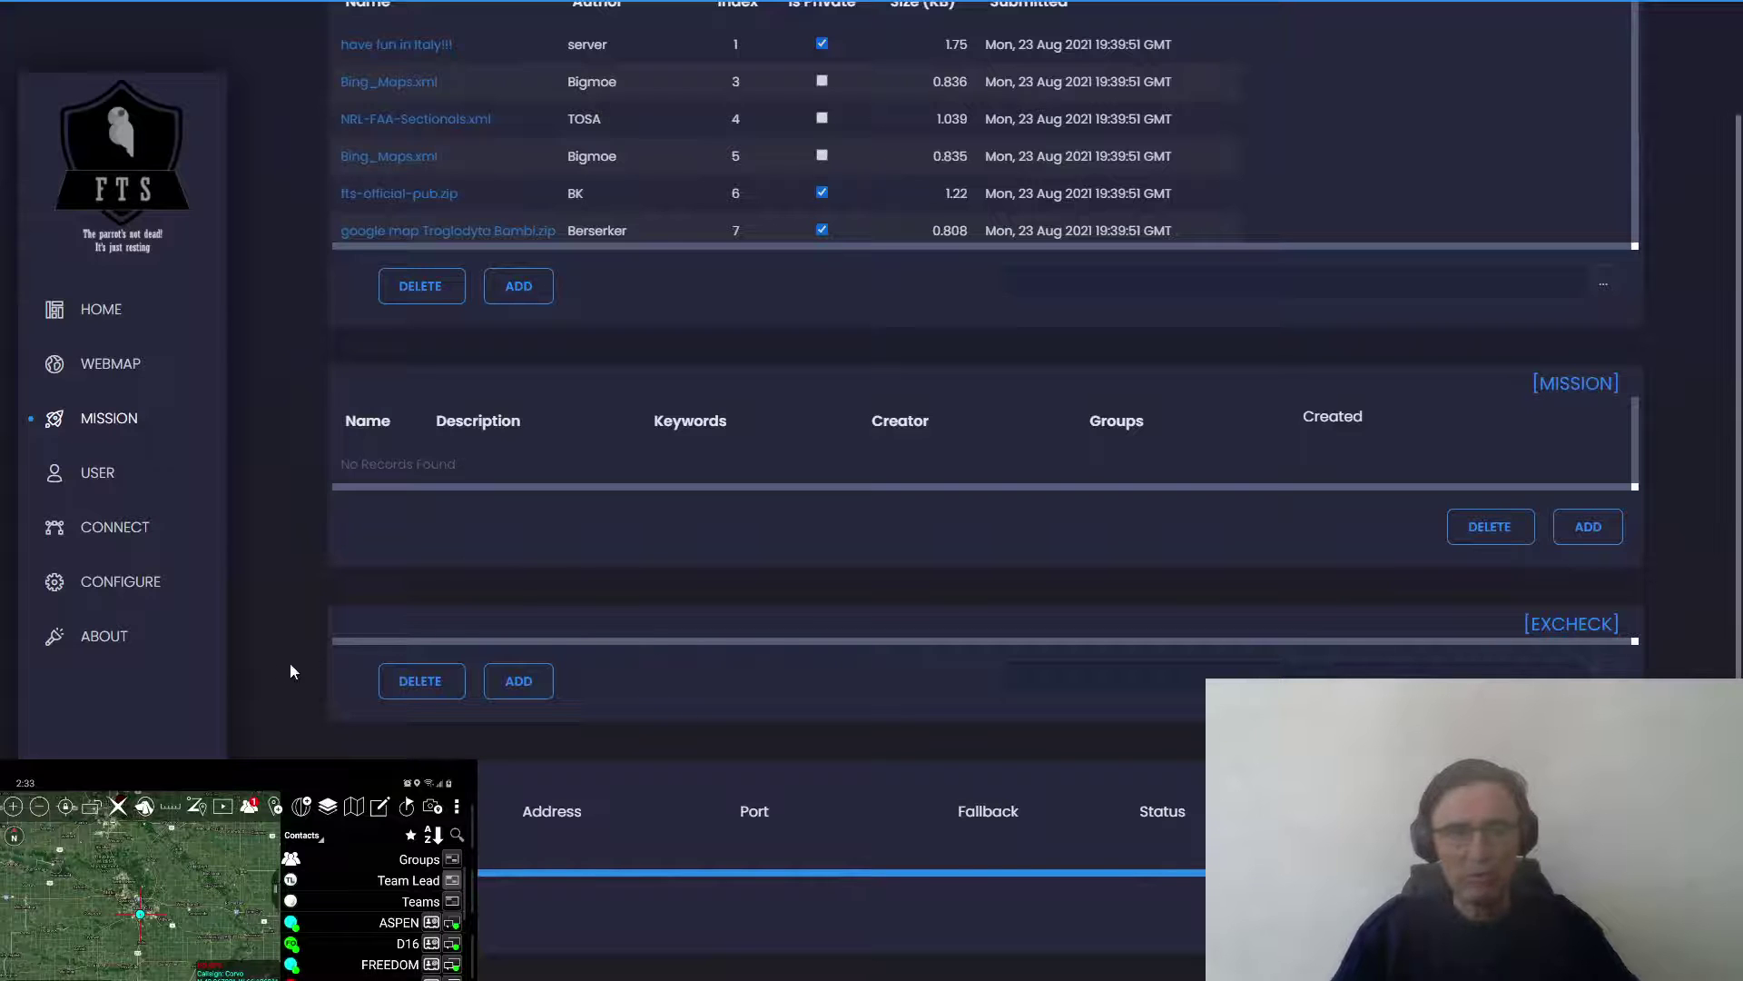
Look through the User, Connect and Configure pages in turn.
left_click(101, 479)
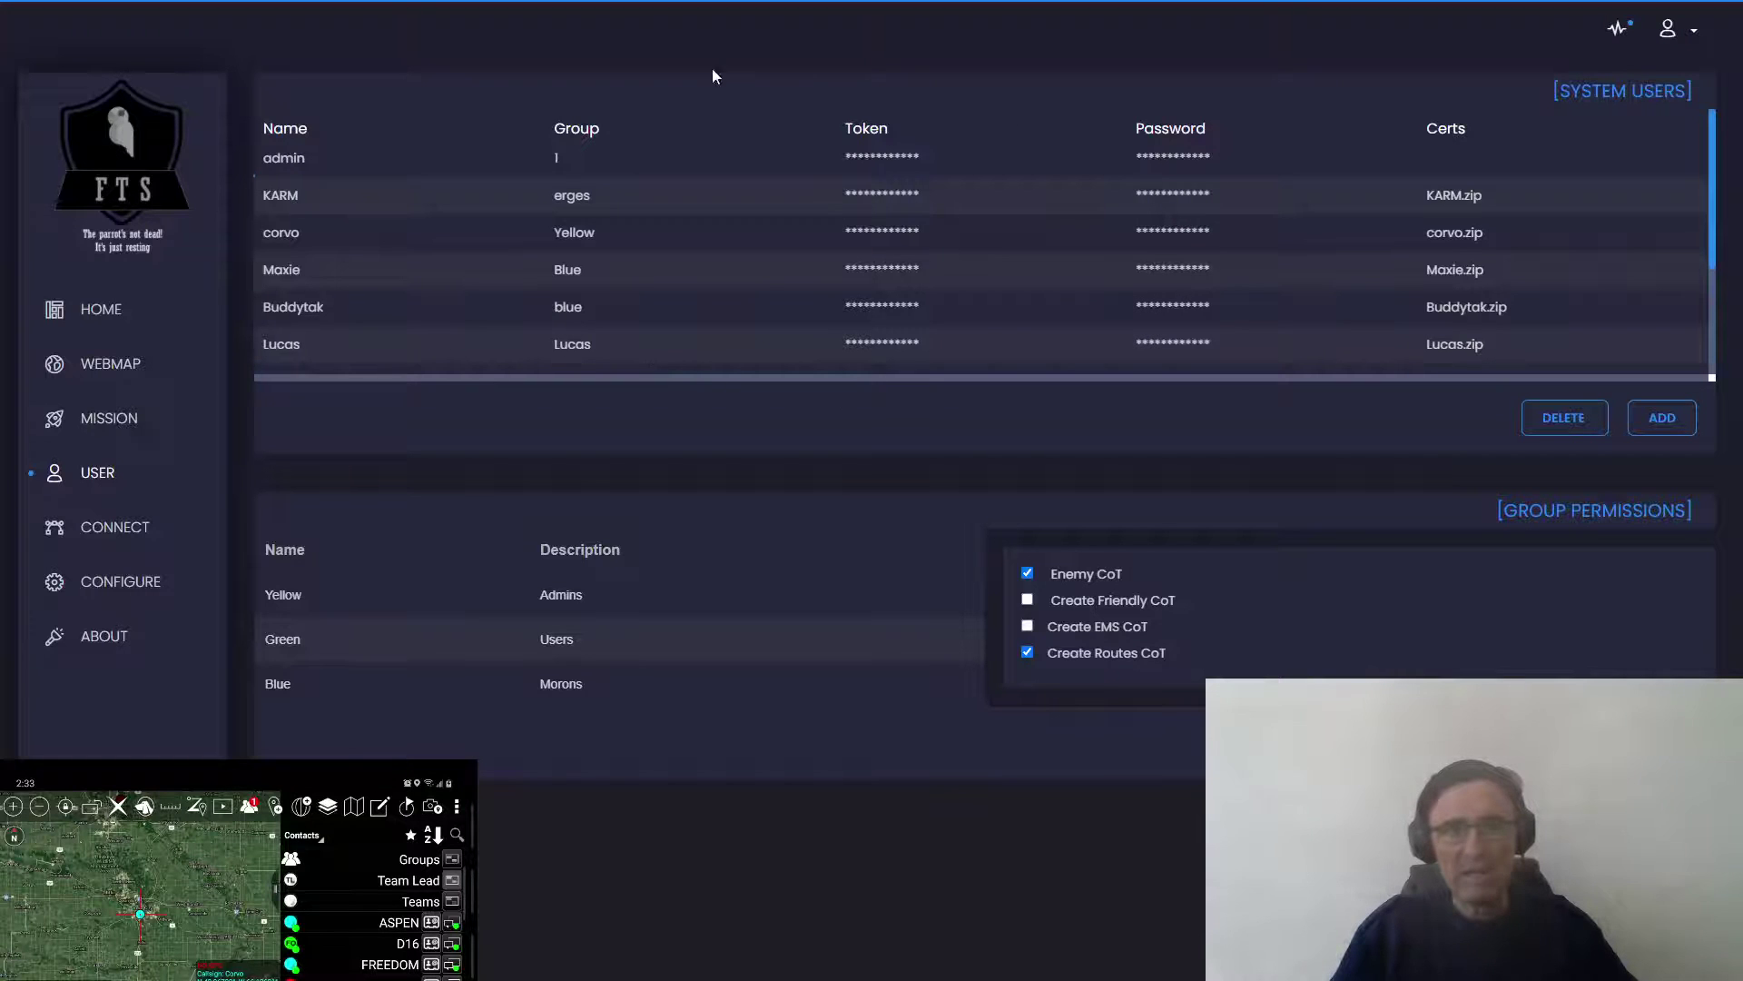
left_click(115, 527)
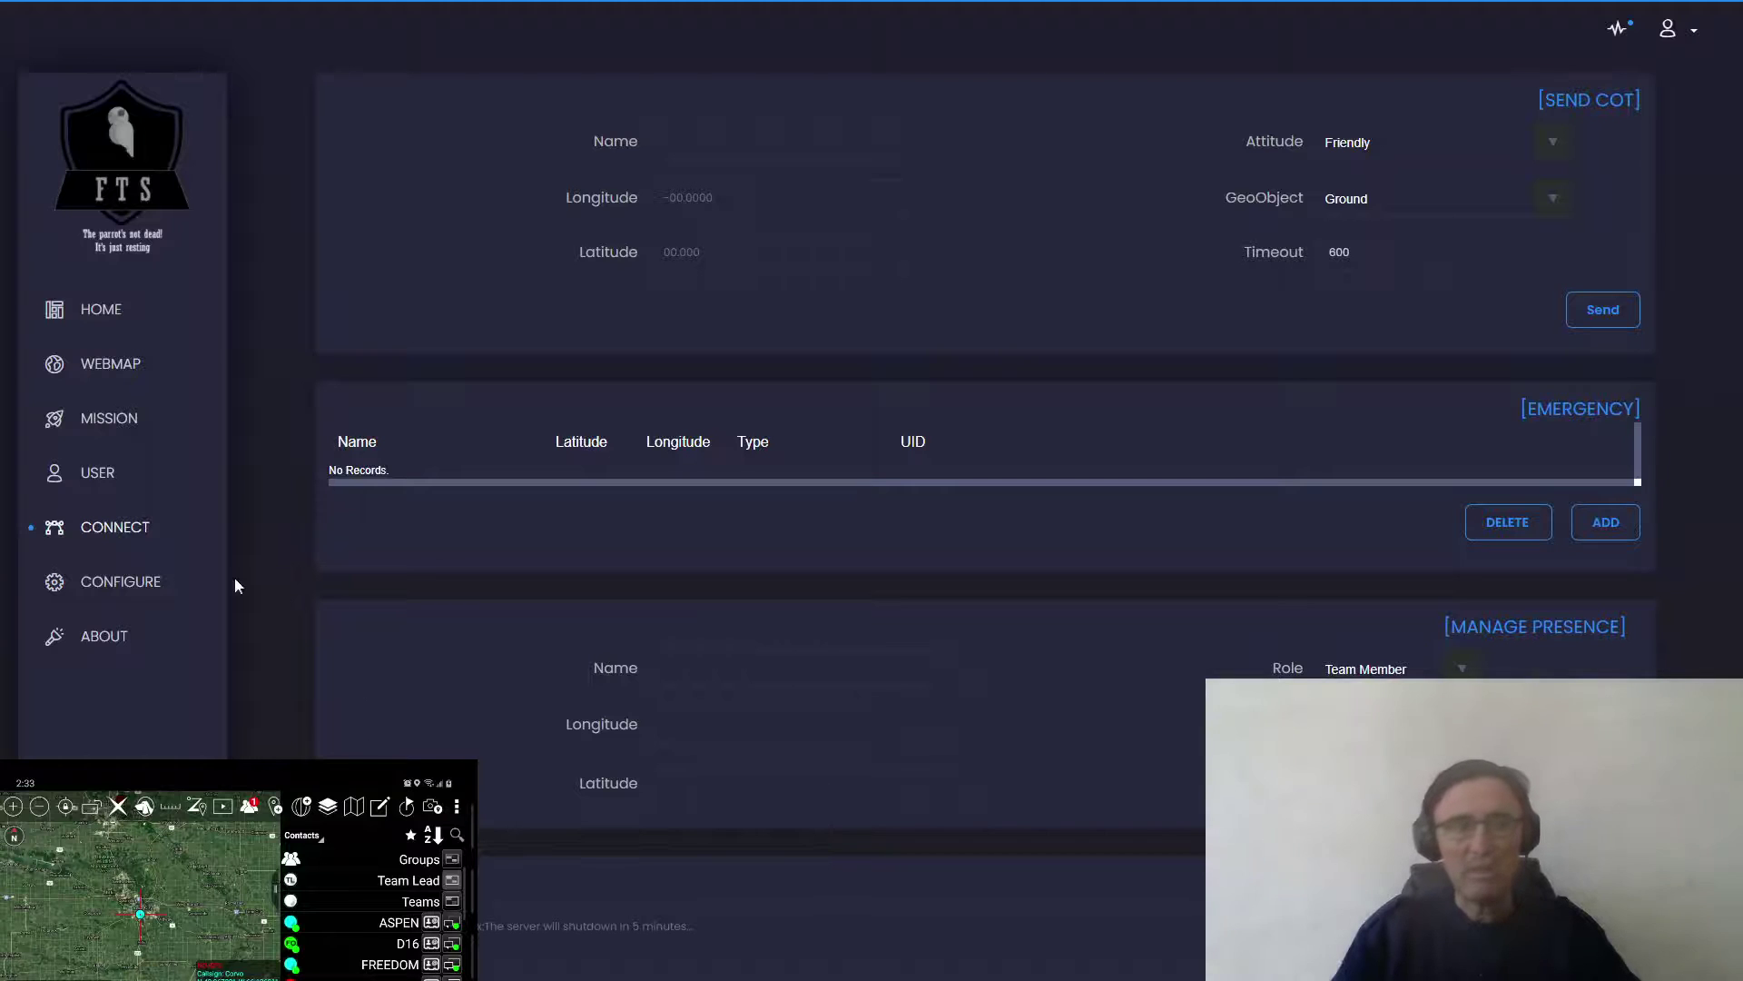
left_click(138, 586)
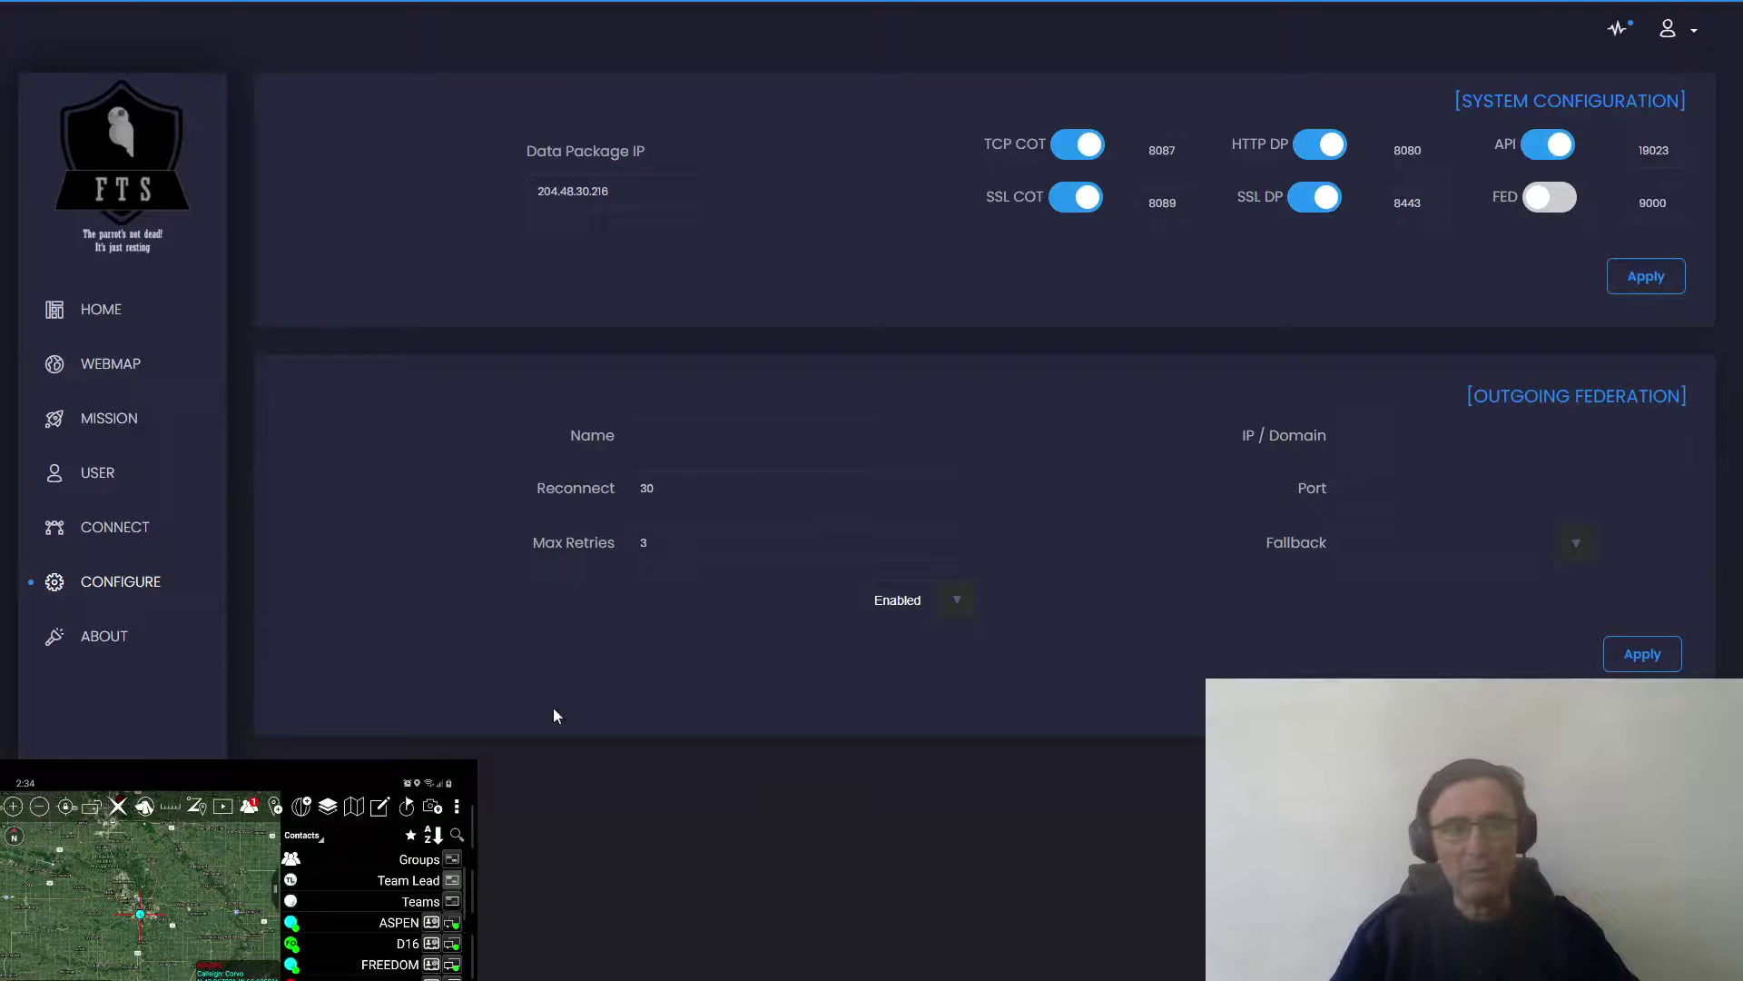
Check the About page for FreeTAKServer-1.9.5.5 Alpha and UI Version 1.8.1.
left_click(91, 636)
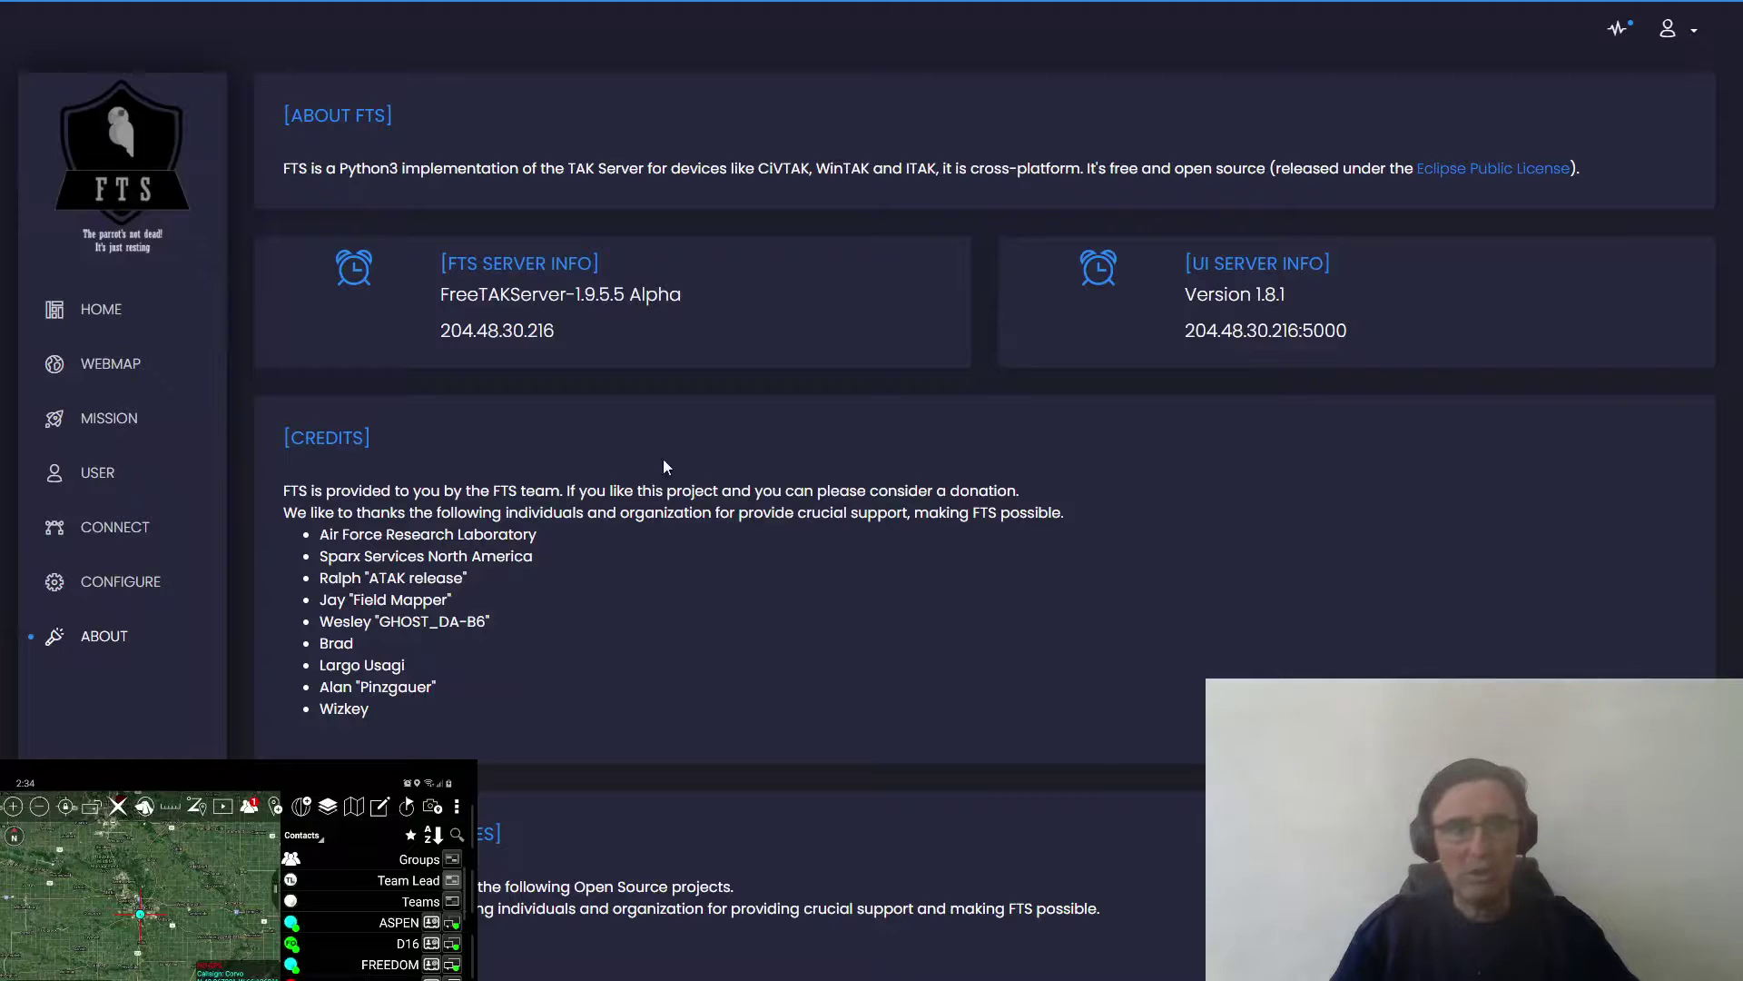
scroll(707, 586, "down", 3)
scroll(522, 679, "up", 3)
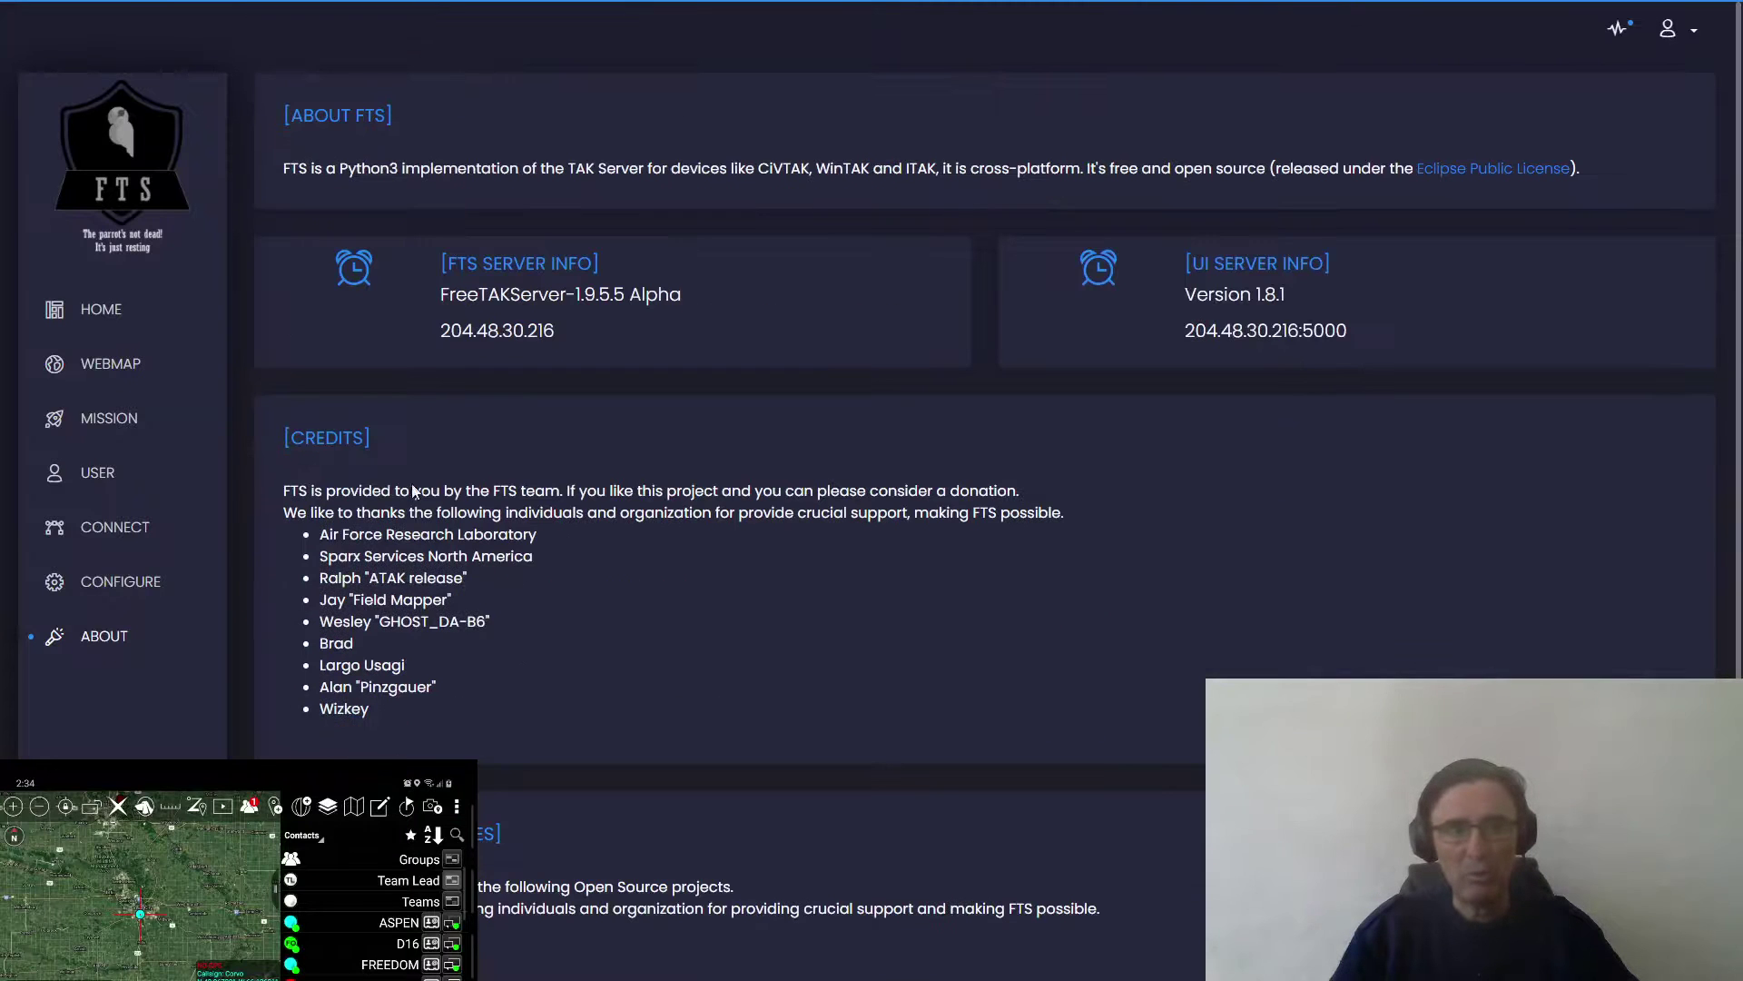